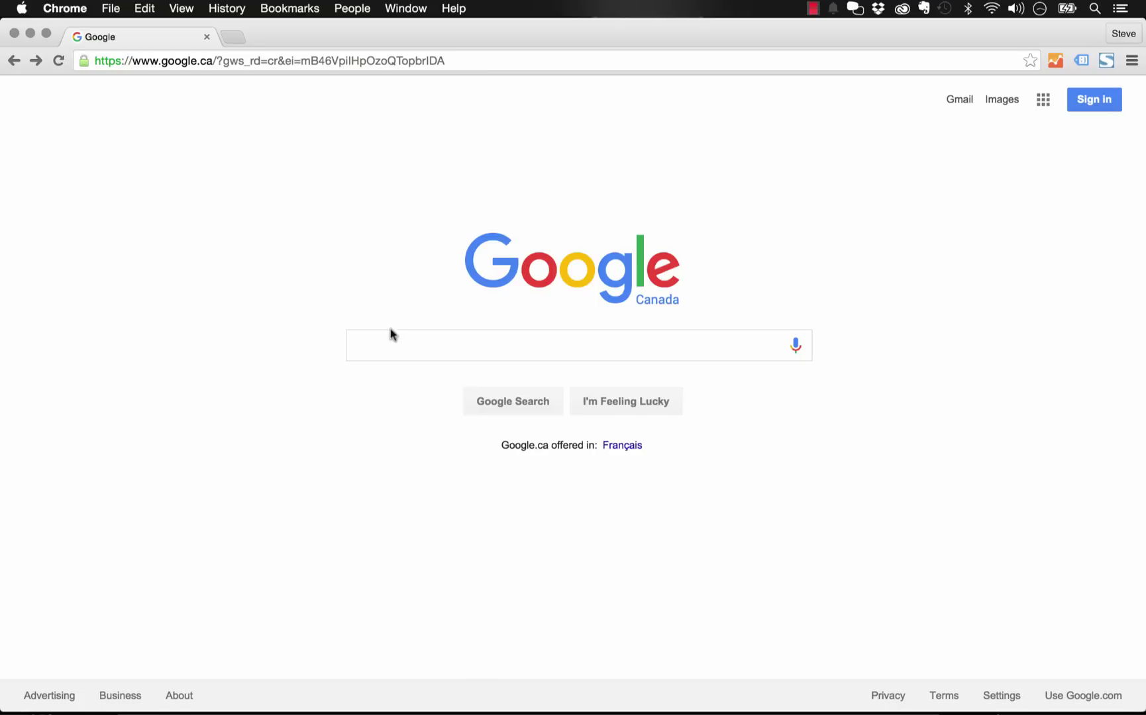
# Search Google for 'top website' and open the Alexa Top 500 Global Sites result
pyautogui.click(387, 350)
pyautogui.write('top website')
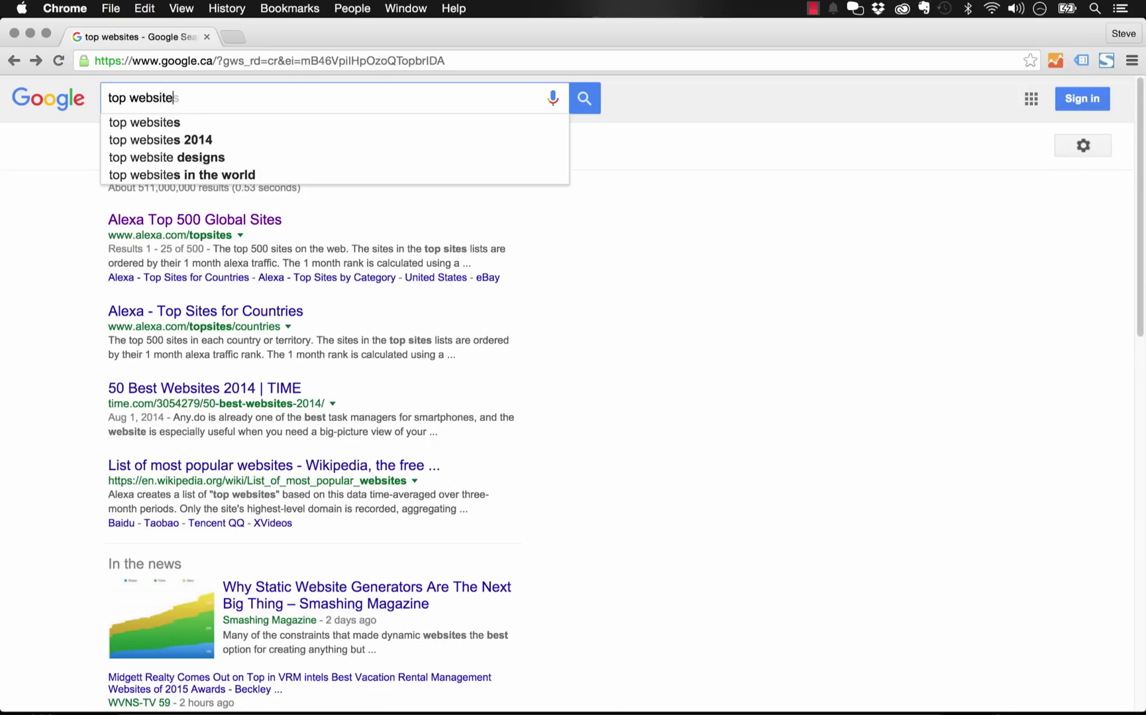
pyautogui.press('Return')
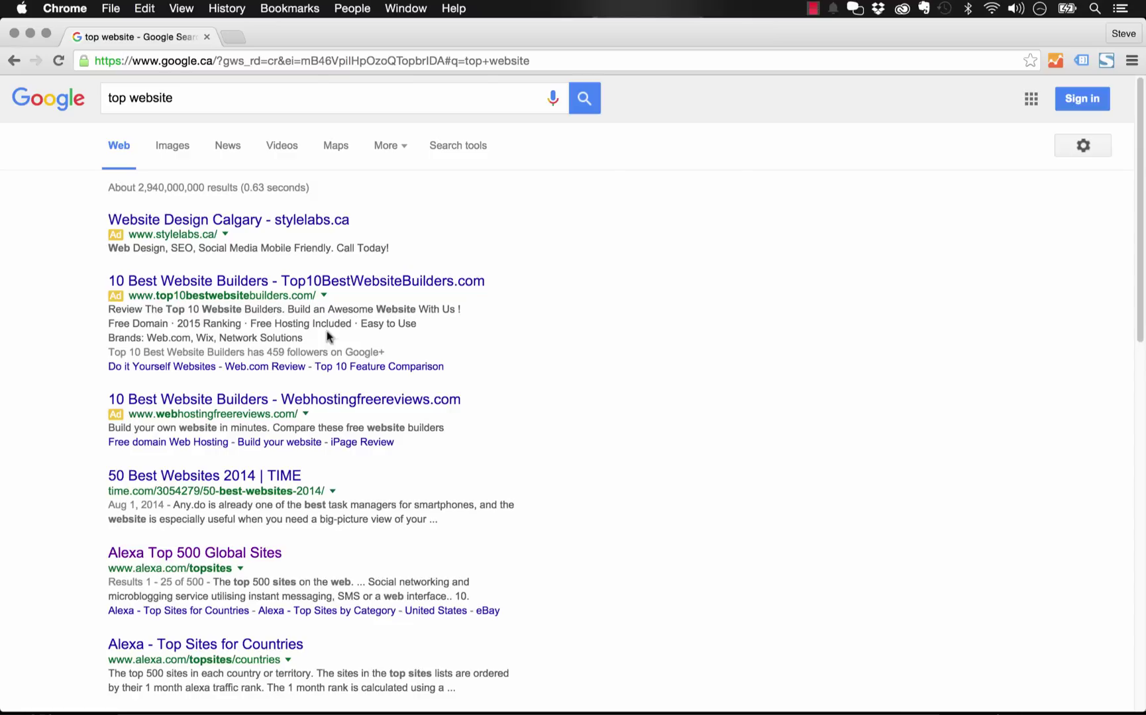
pyautogui.scroll(-5, 297, 312)
pyautogui.scroll(-2, 296, 361)
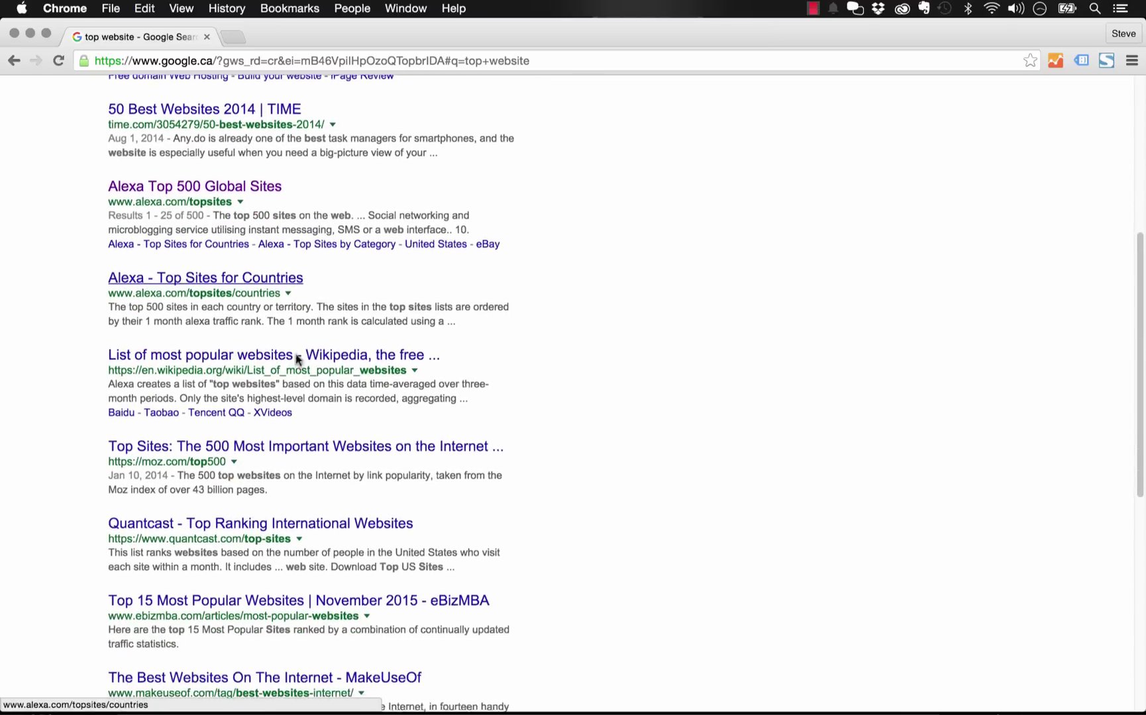
pyautogui.click(262, 180)
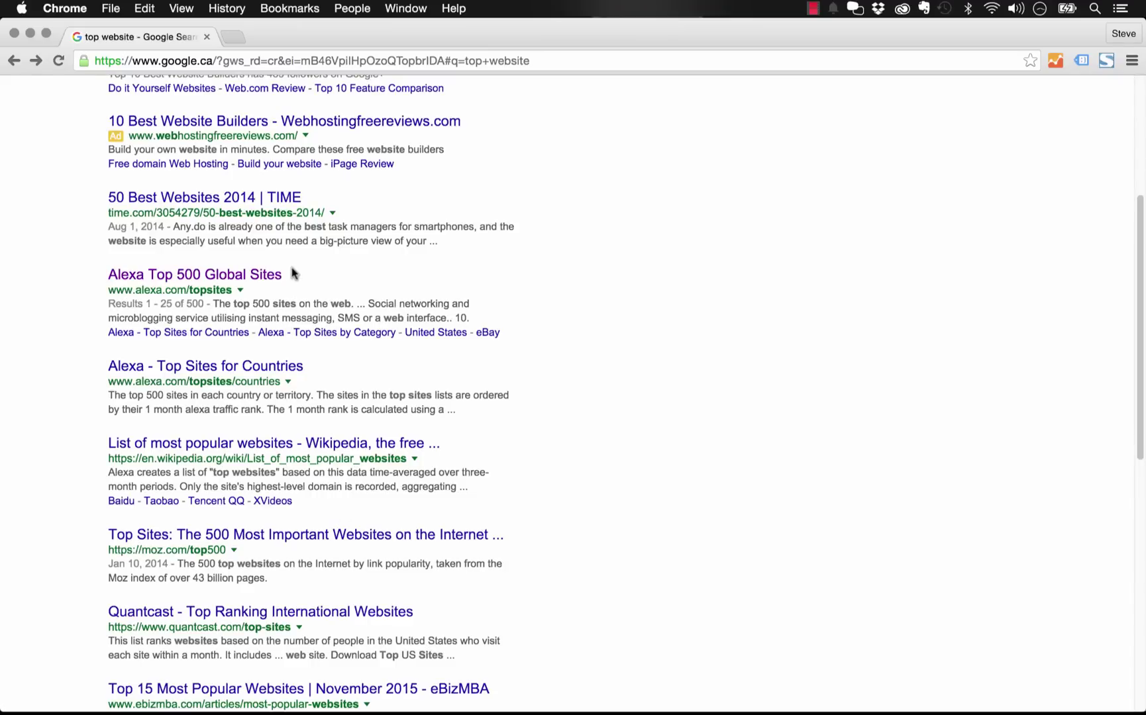
pyautogui.moveTo(292, 273); pyautogui.dragTo(107, 271)
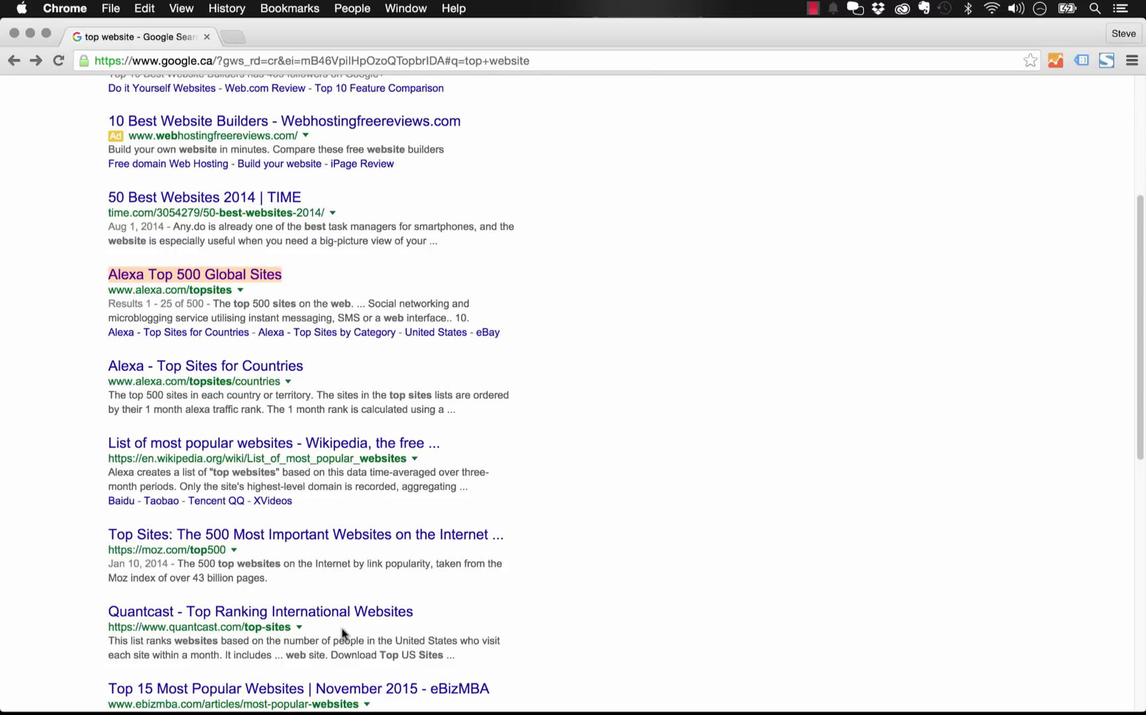
pyautogui.click(366, 694)
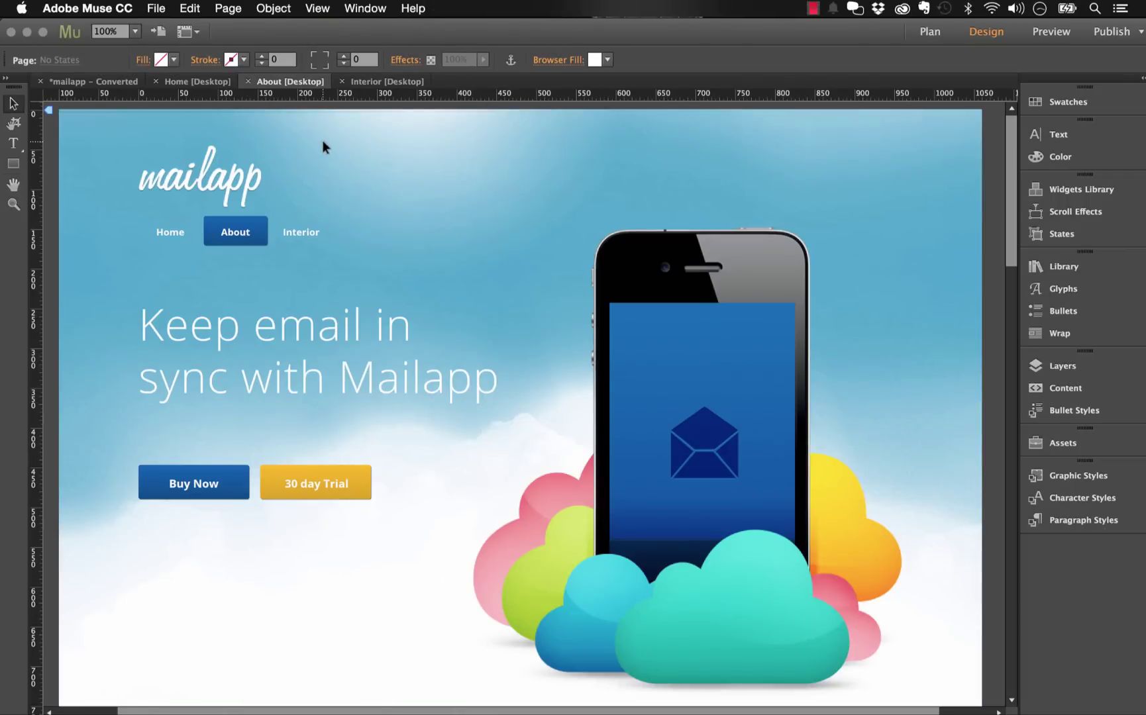
# Preview the whole mailapp site in the browser, then show Muse's Plan view with all page thumbnails
pyautogui.click(162, 8)
pyautogui.click(265, 271)
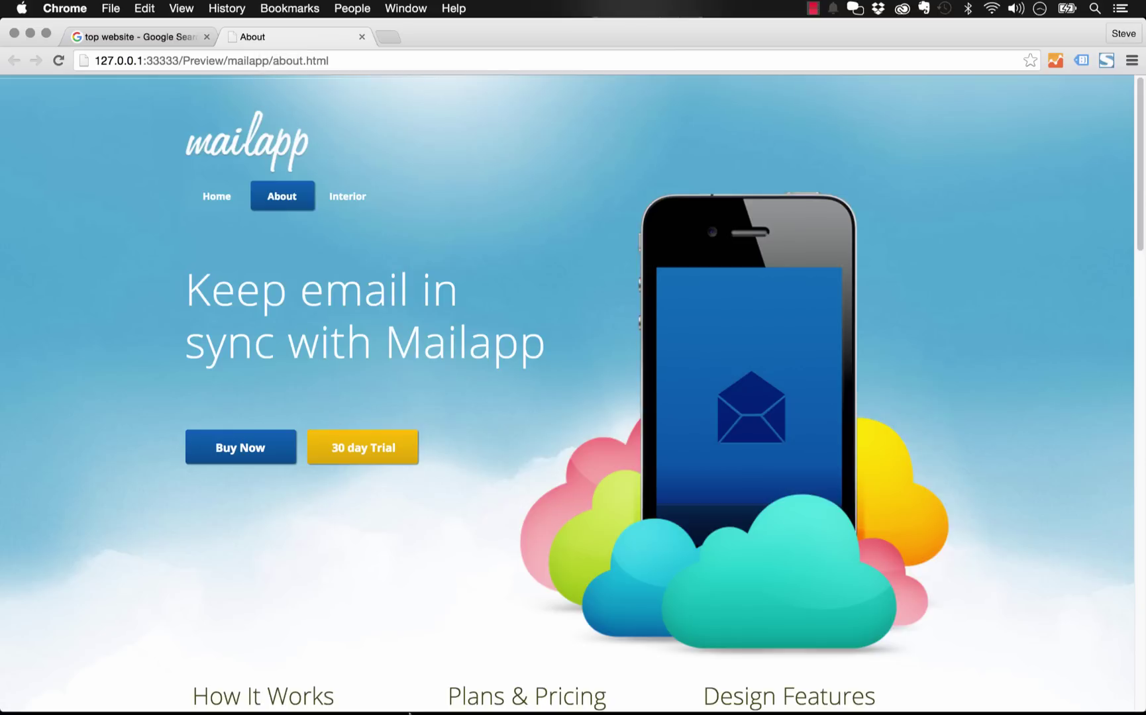
pyautogui.moveTo(397, 701)
pyautogui.click(365, 694)
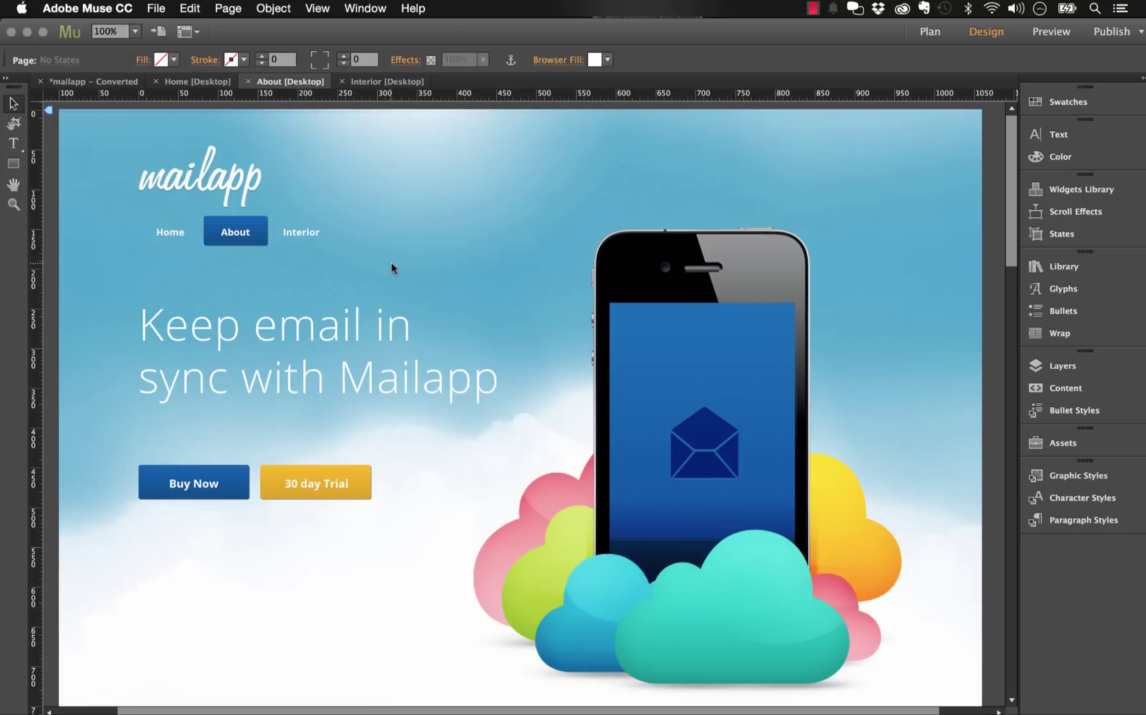
pyautogui.hscroll(1, 384, 263)
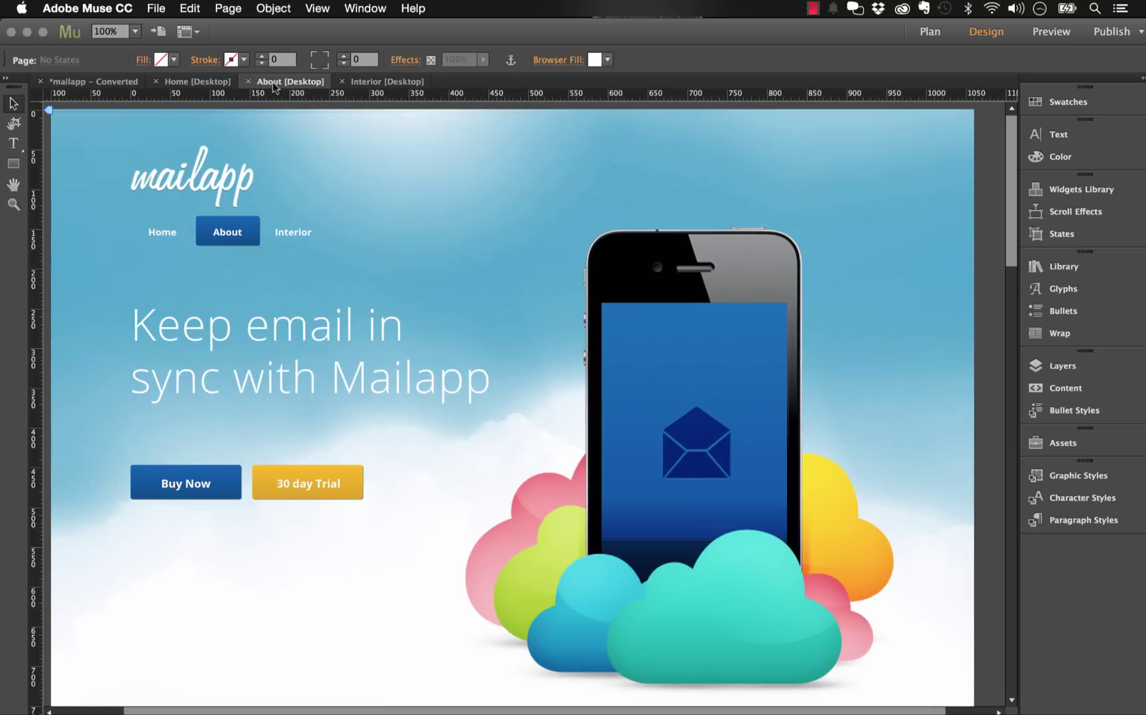
pyautogui.click(117, 83)
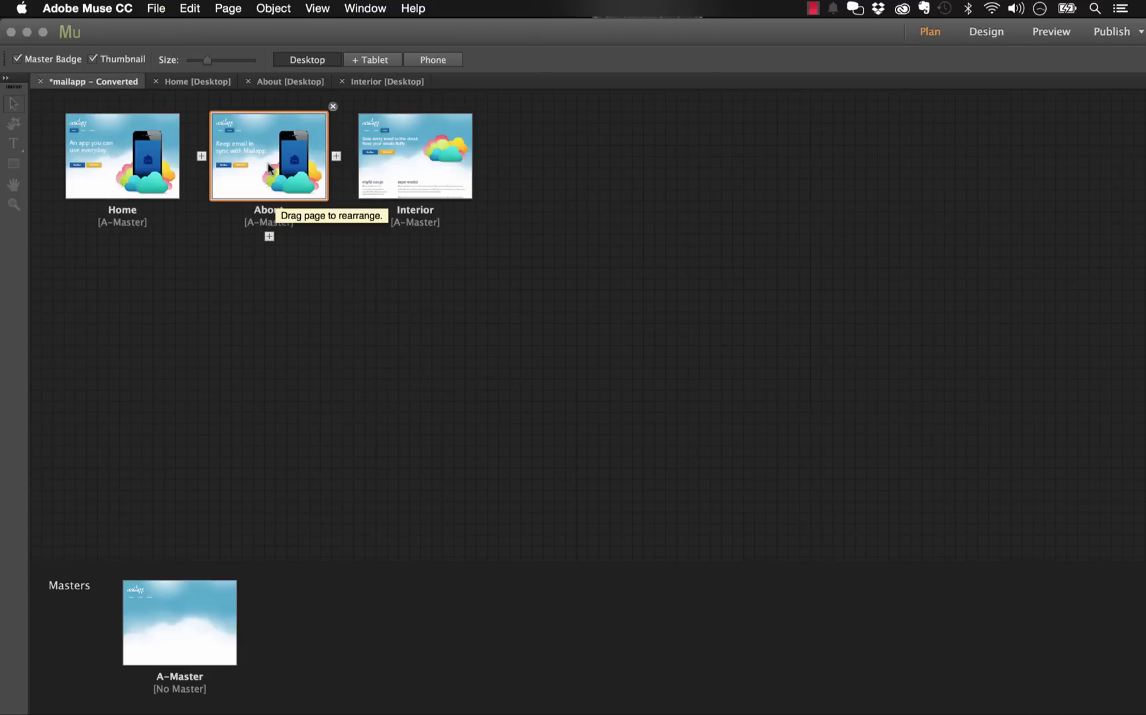
# In the About page's Page Properties Options, uncheck Same as Page Name and delete the old title
pyautogui.rightClick(267, 163)
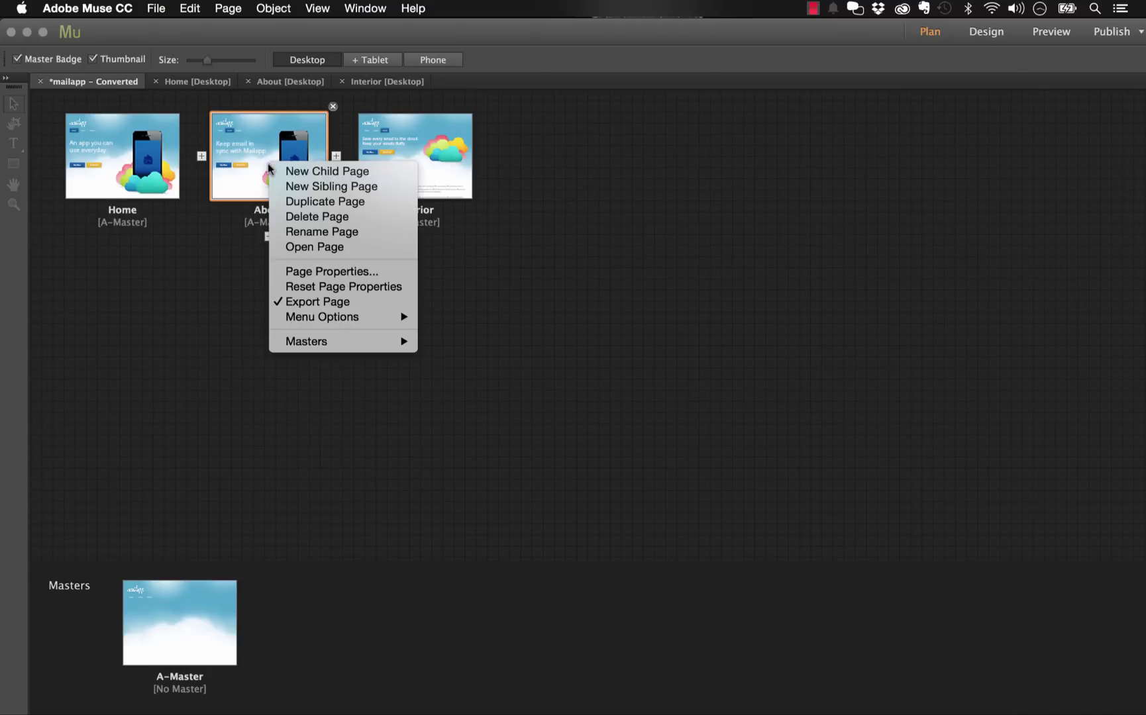
pyautogui.click(316, 272)
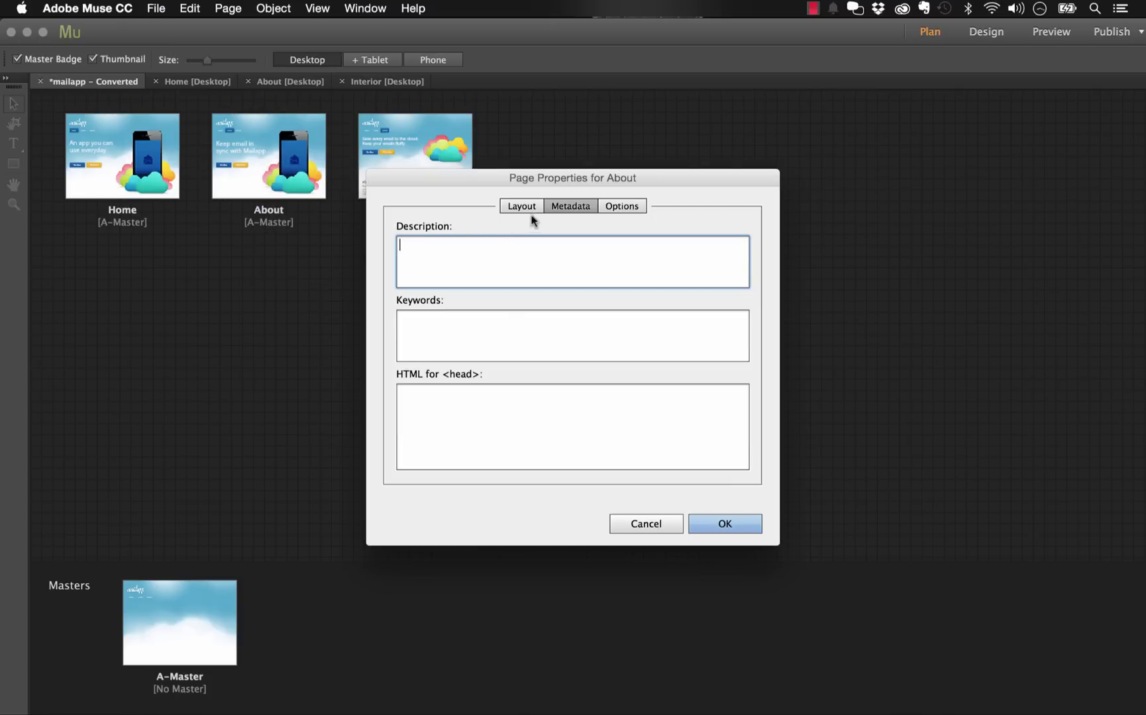
pyautogui.click(622, 207)
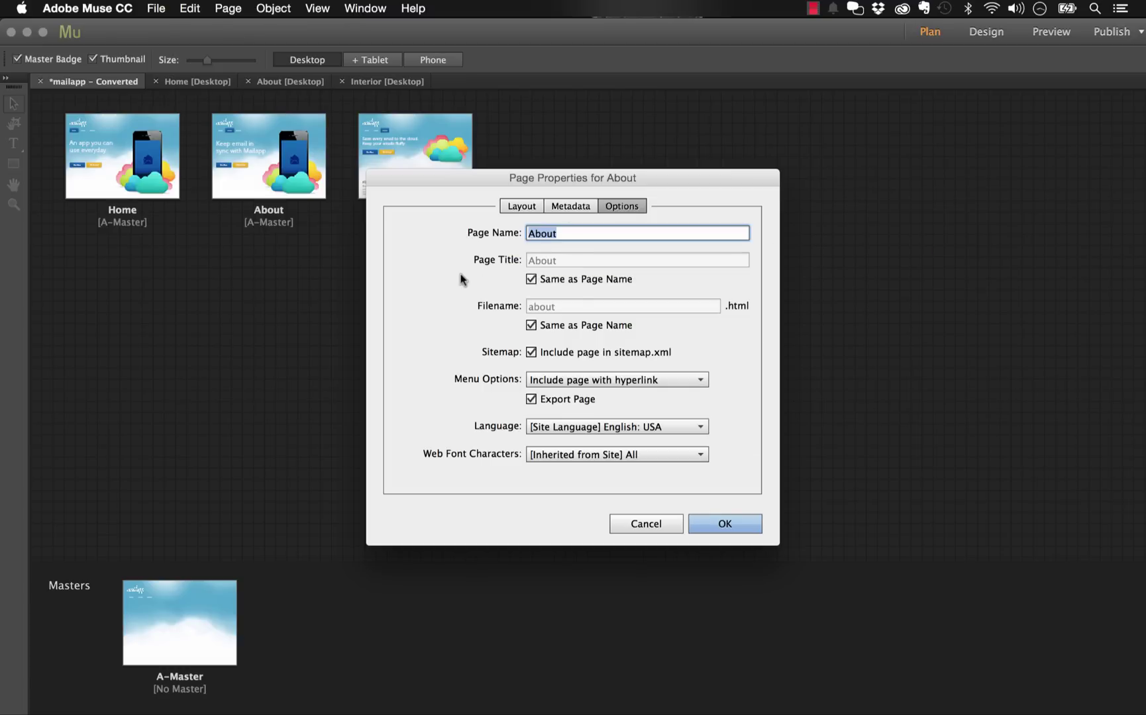
pyautogui.moveTo(473, 240)
pyautogui.moveTo(438, 267)
pyautogui.click(529, 281)
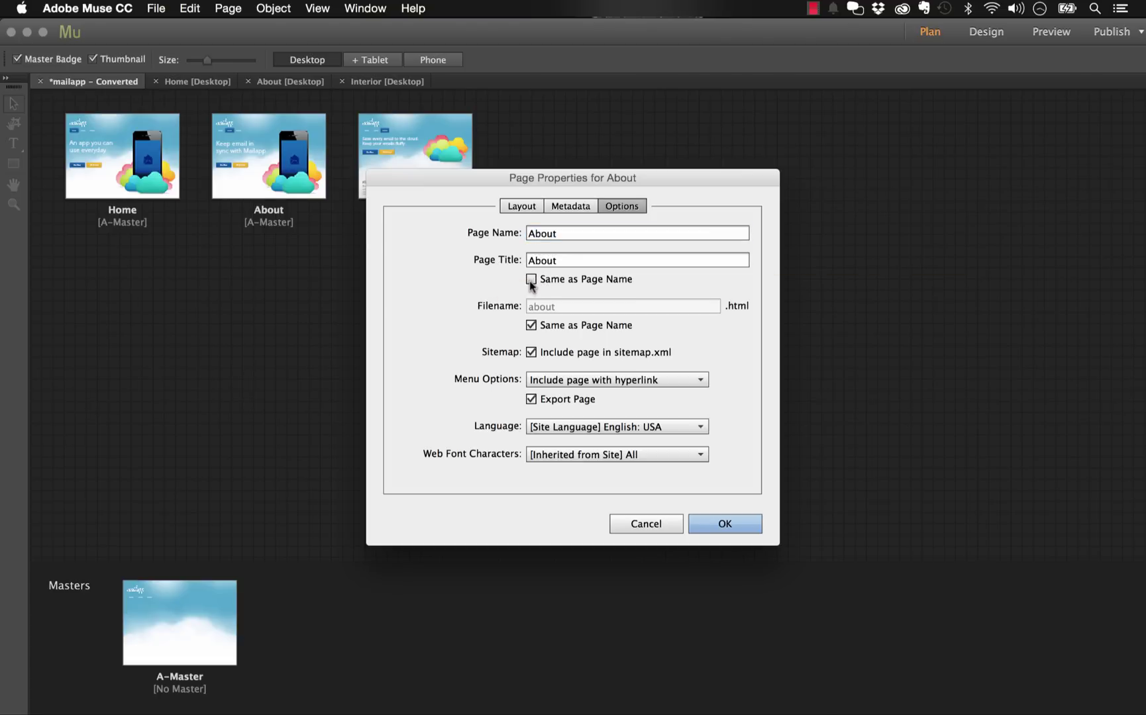
pyautogui.doubleClick(577, 260)
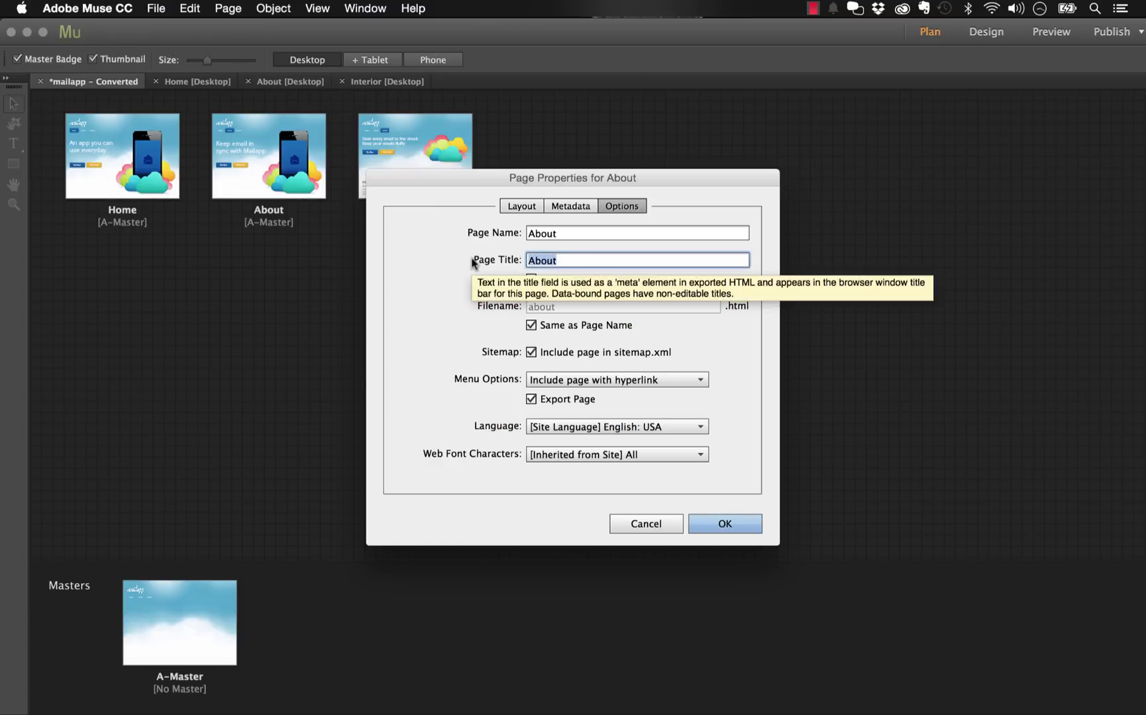
pyautogui.press('BackSpace')
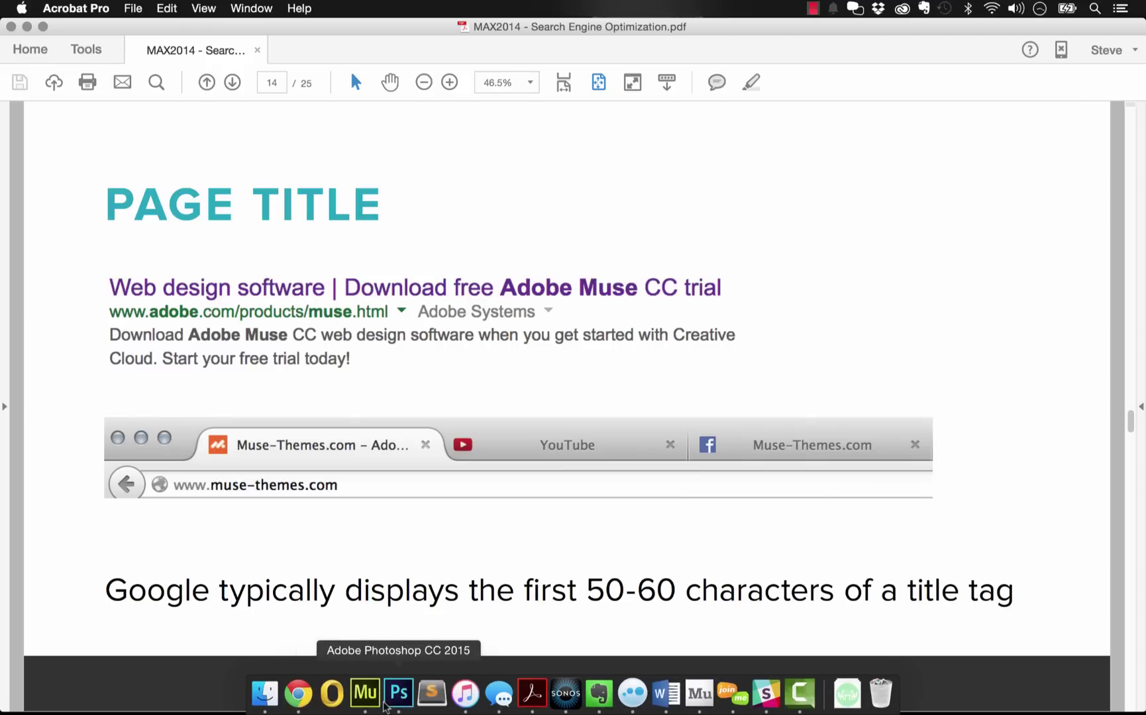
# Return to Adobe Muse CC's About page properties
pyautogui.click(367, 692)
# Title the About page 'Email Syncing App | Mailapp for iOS' and open the page for editing
pyautogui.click(553, 260)
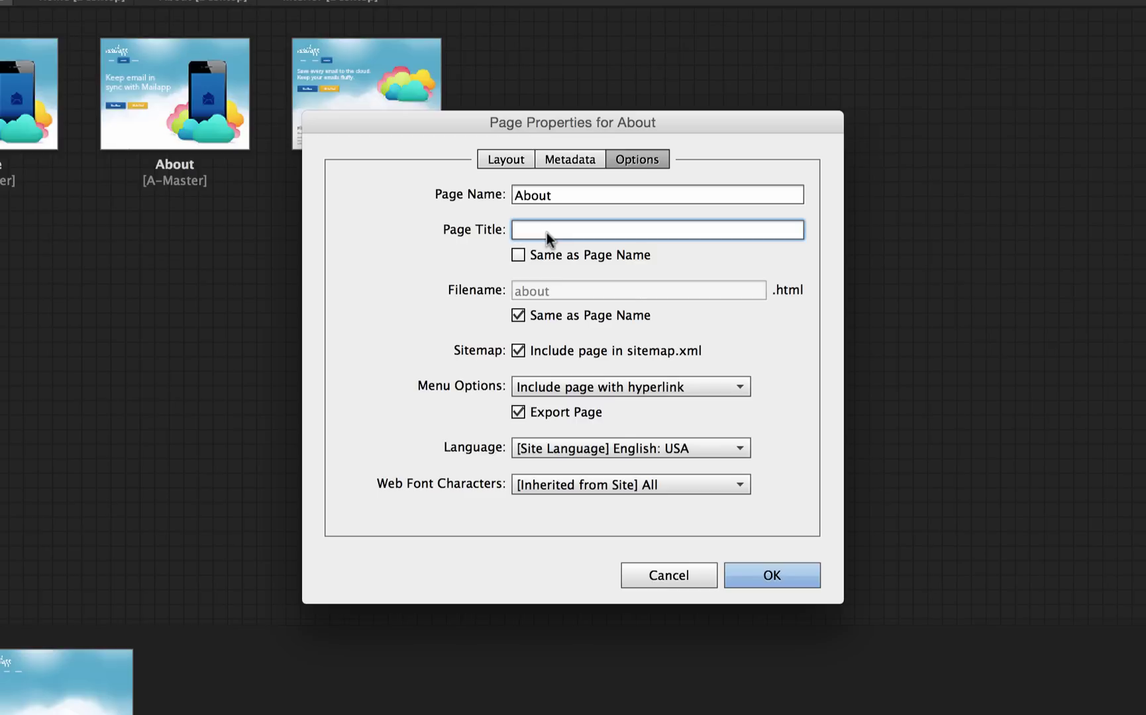
pyautogui.write('Email Syncing App | Mailapp ')
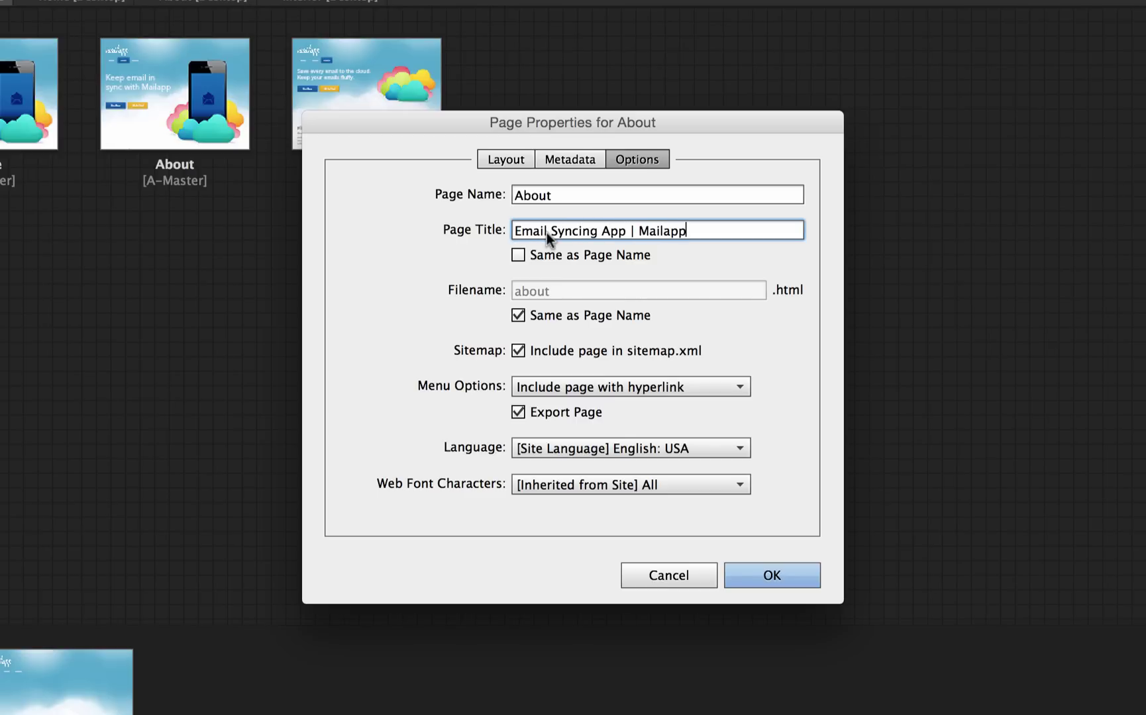
pyautogui.write('for iOS')
pyautogui.click(774, 576)
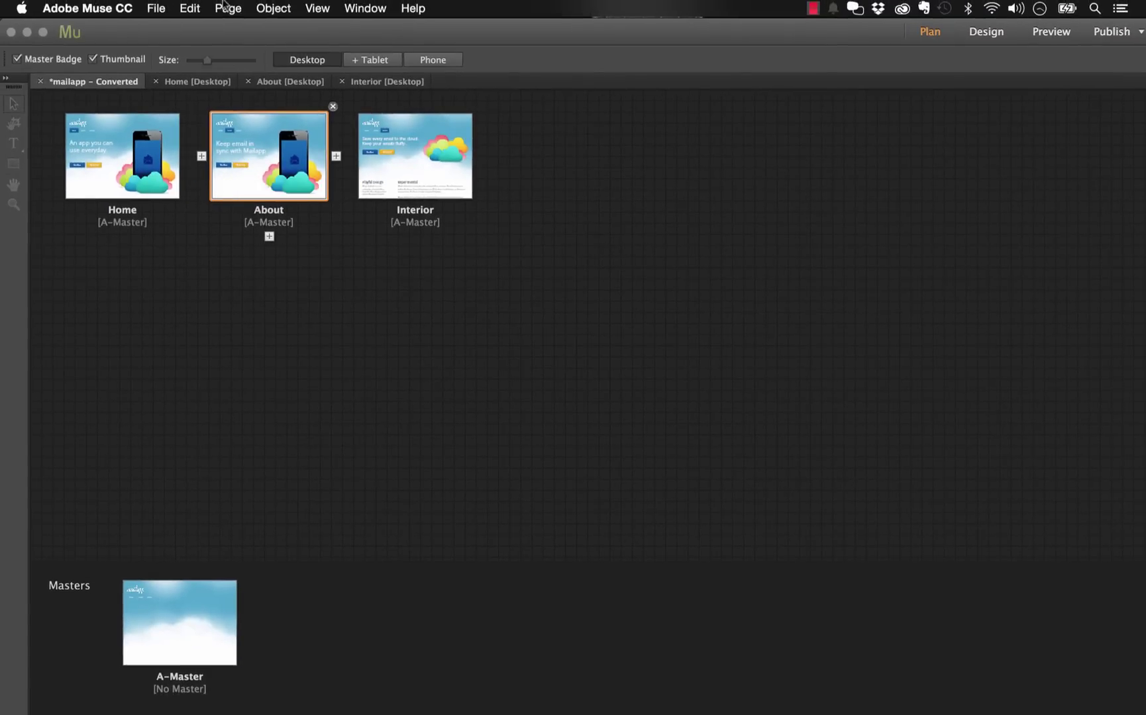
pyautogui.doubleClick(250, 167)
pyautogui.click(156, 8)
# Preview the retitled About page in Chrome, then highlight a truncated title in the 'top website' results
pyautogui.click(243, 264)
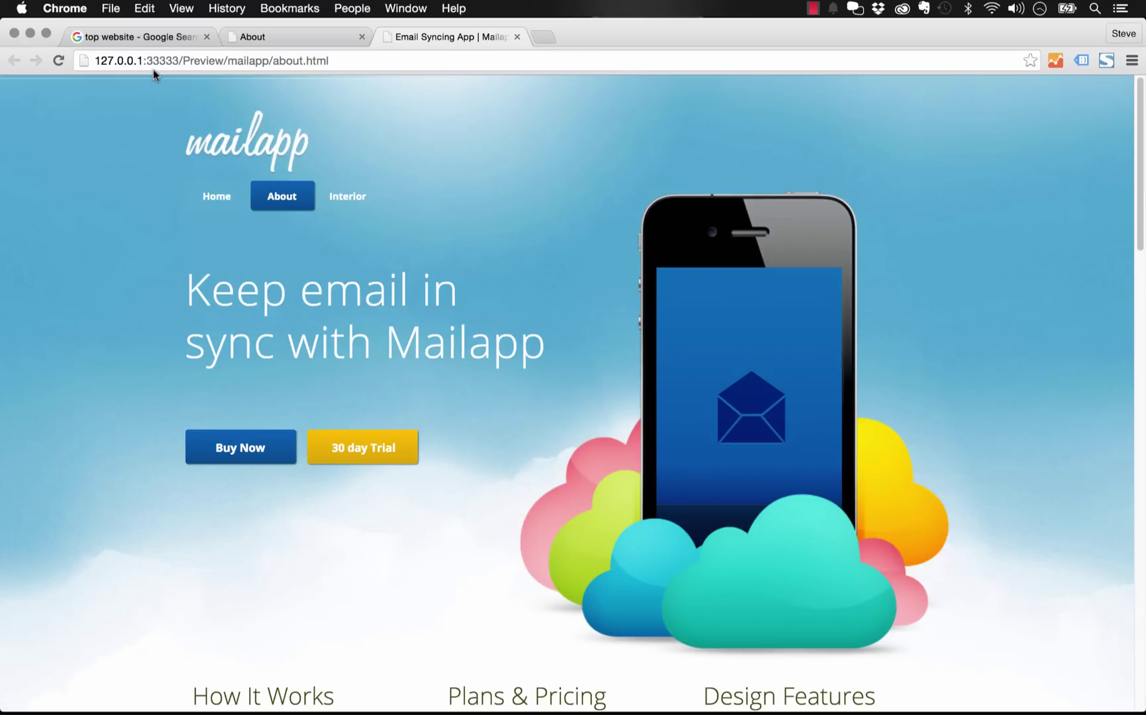
pyautogui.click(159, 38)
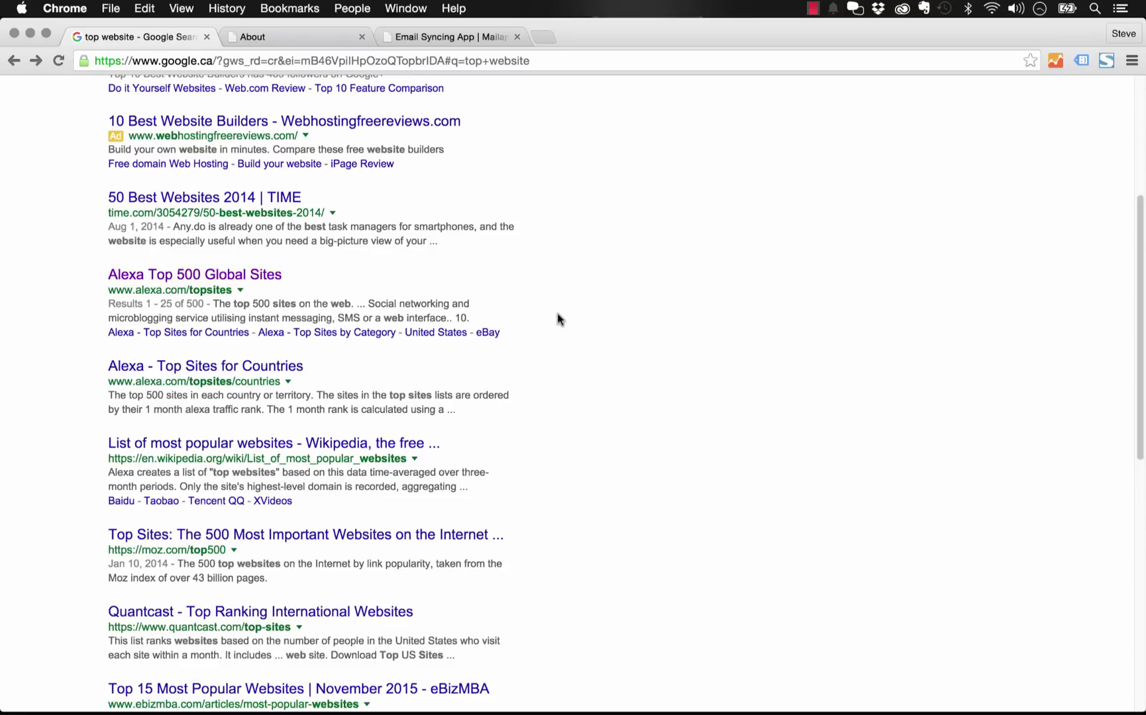
pyautogui.scroll(-3, 503, 371)
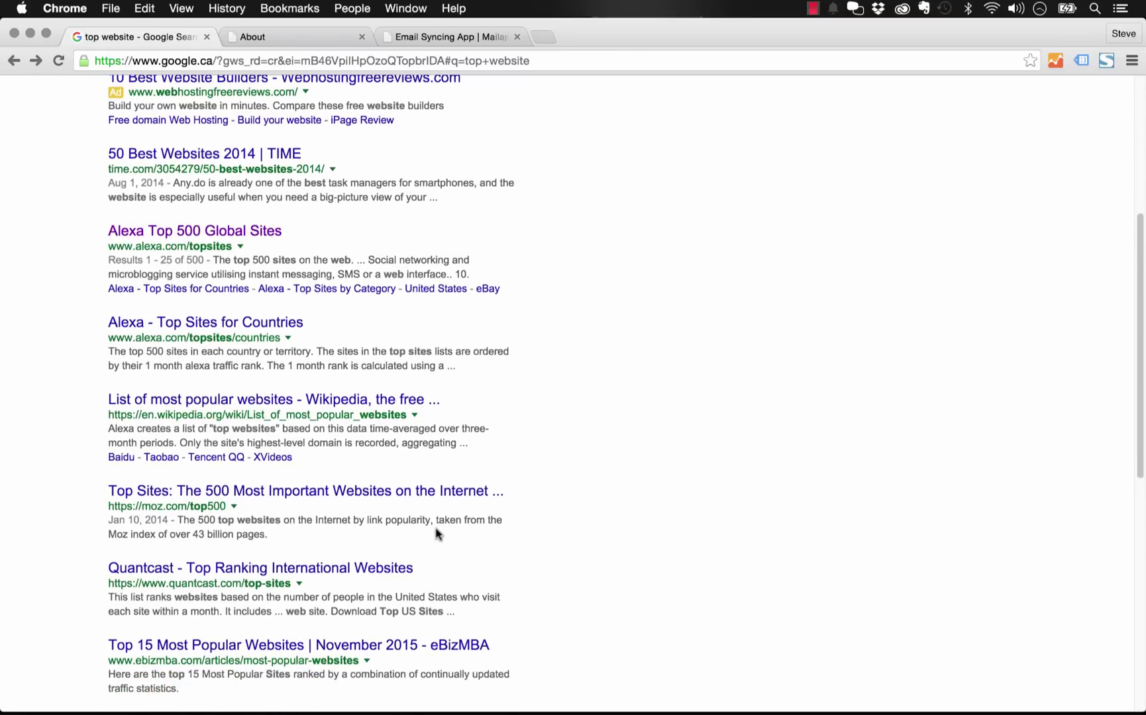
pyautogui.scroll(-3, 490, 451)
pyautogui.moveTo(516, 373); pyautogui.dragTo(493, 369)
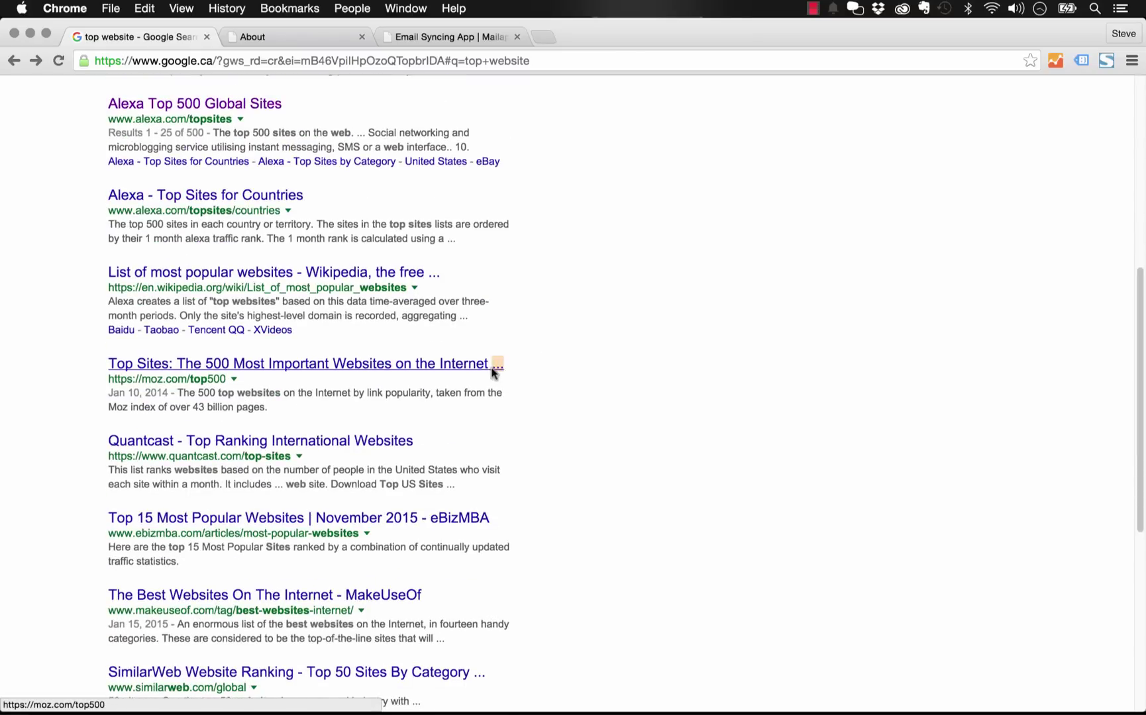
pyautogui.click(508, 384)
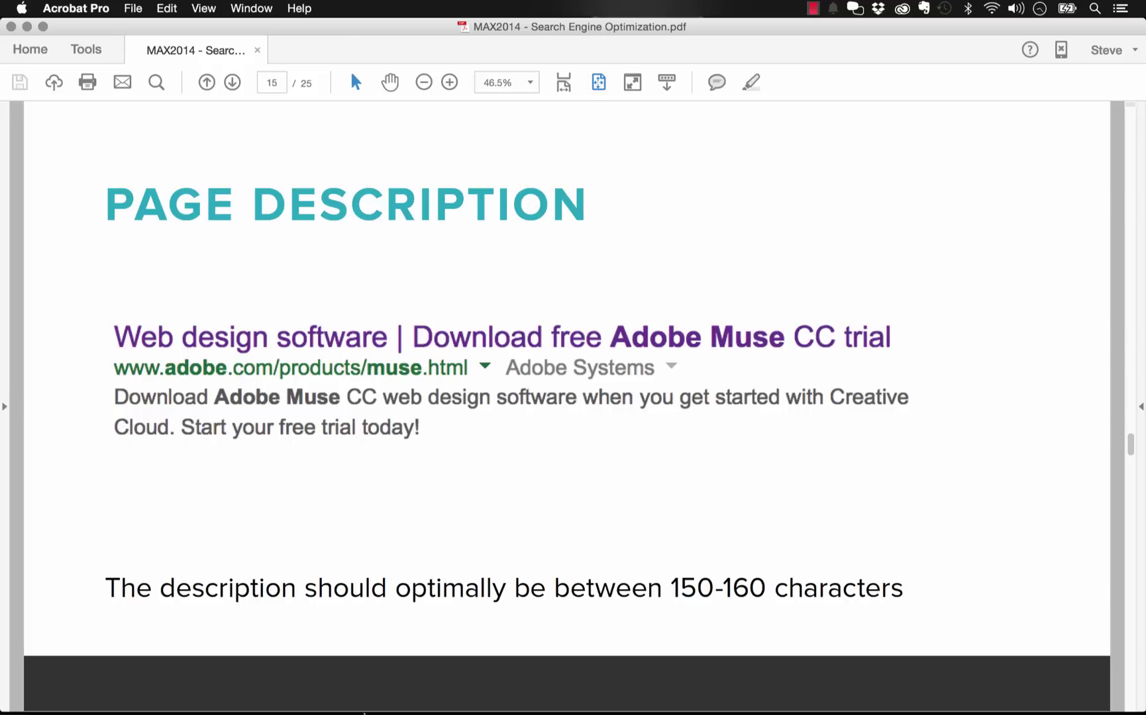
# Switch back to the About page in Adobe Muse CC
pyautogui.click(373, 707)
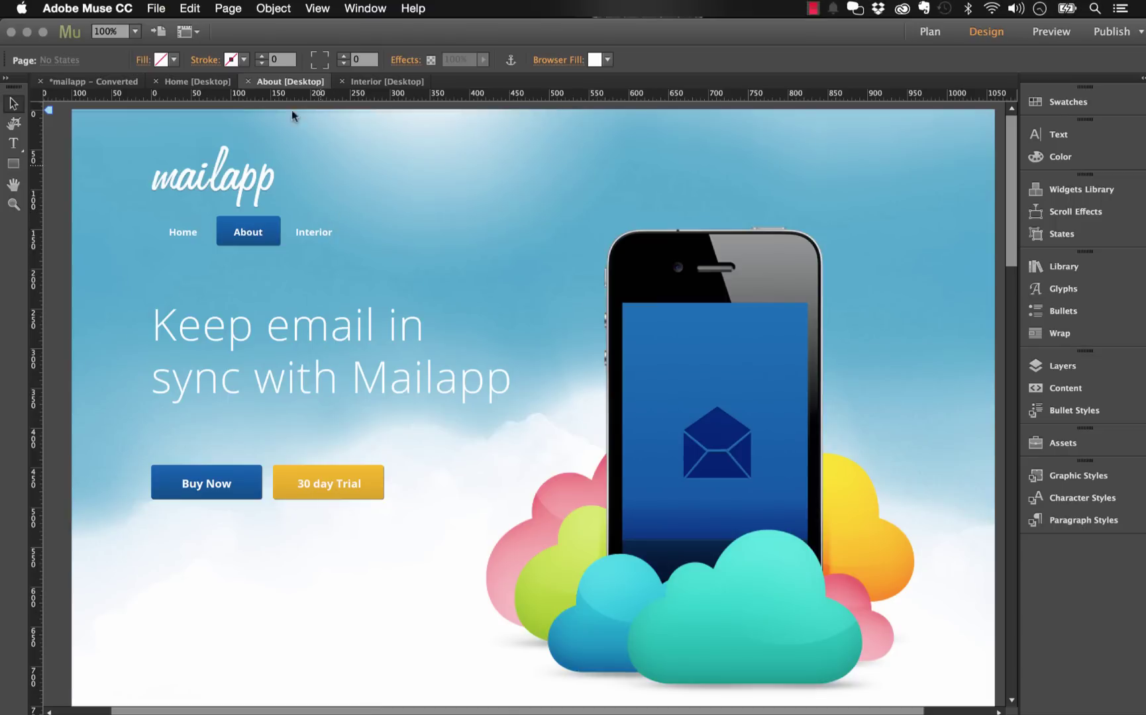
# Open the About page's Page Properties on the Metadata tab for description and keywords
pyautogui.click(232, 10)
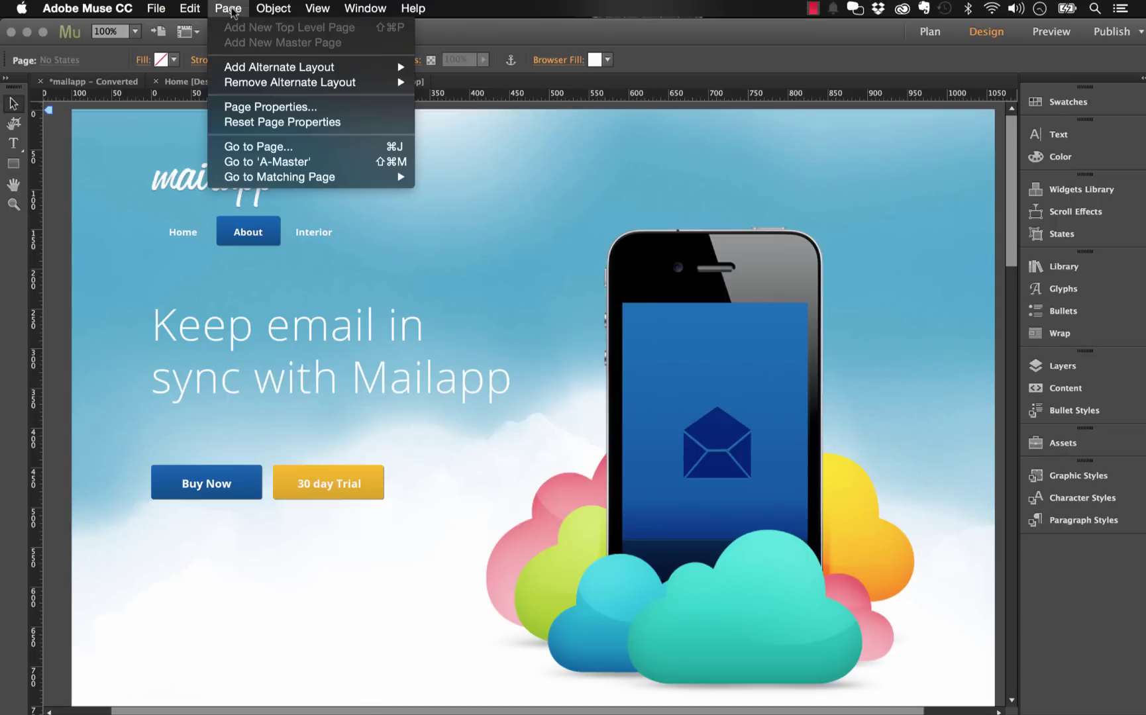
pyautogui.click(272, 108)
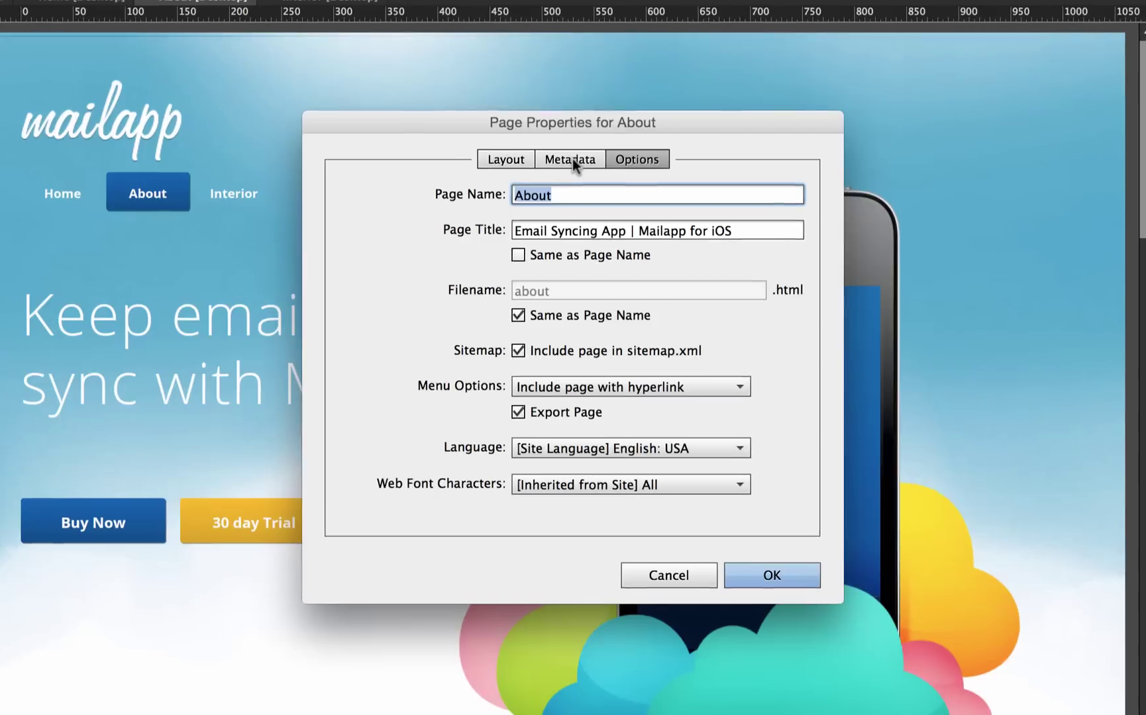
pyautogui.click(573, 206)
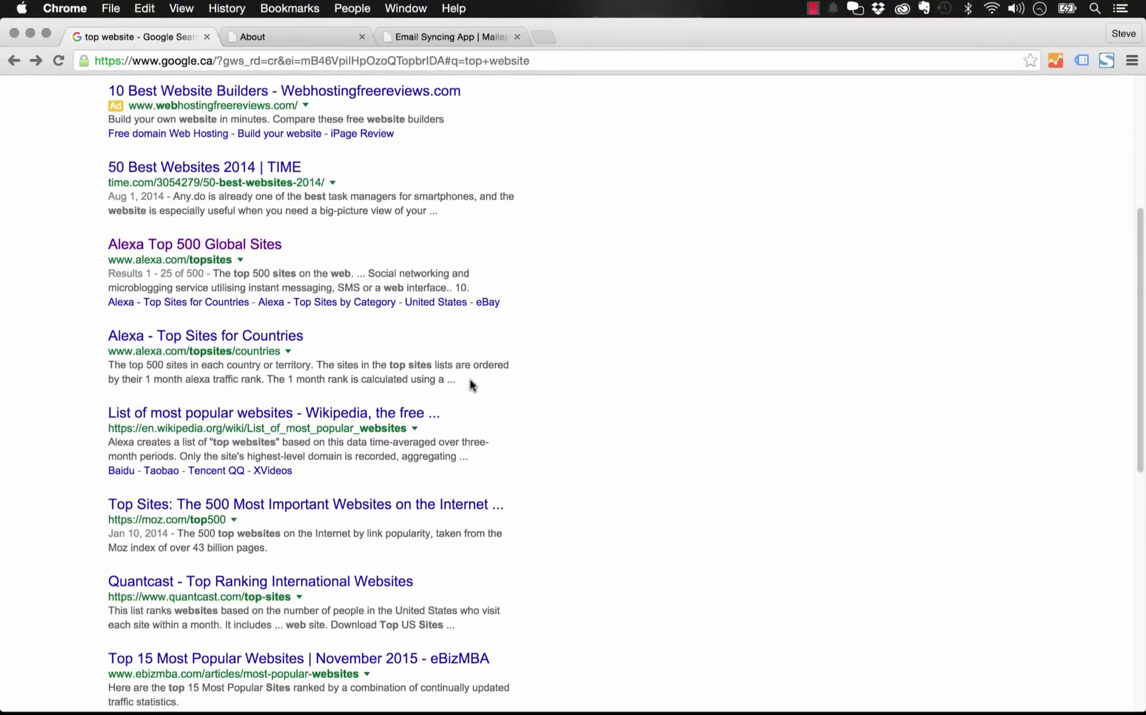
# Highlight the Alexa countries and Moz result descriptions in the Google results
pyautogui.moveTo(468, 383); pyautogui.dragTo(102, 370)
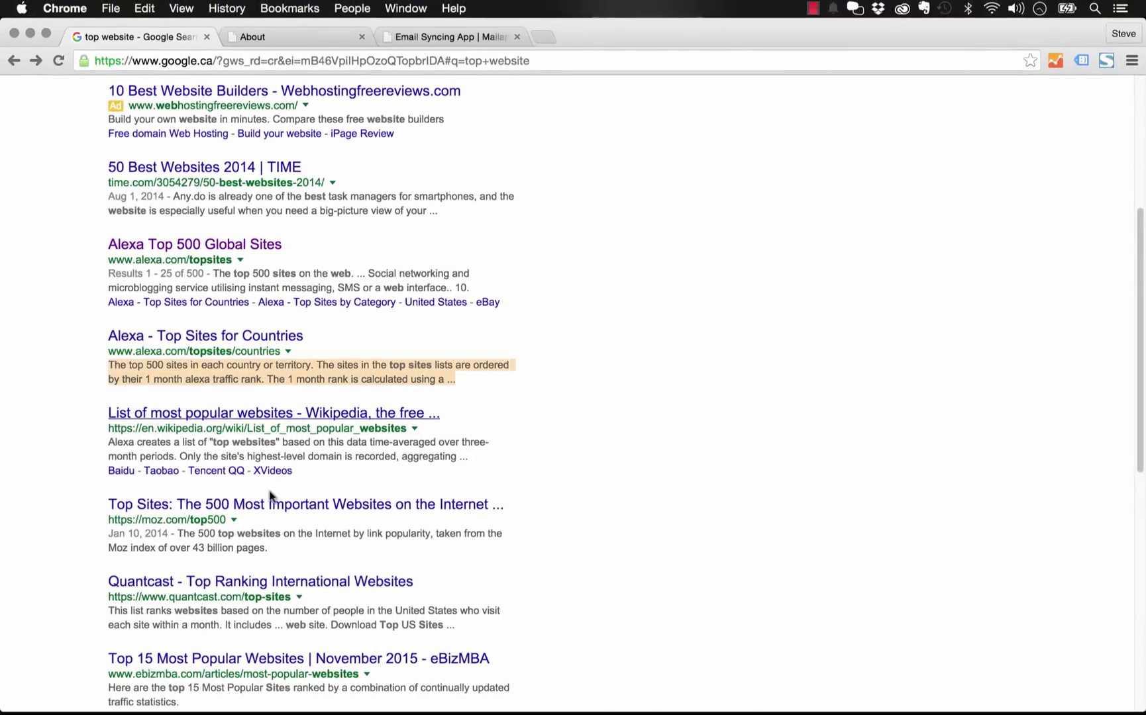
pyautogui.click(292, 538)
pyautogui.scroll(-1, 290, 537)
pyautogui.moveTo(272, 524); pyautogui.dragTo(177, 508)
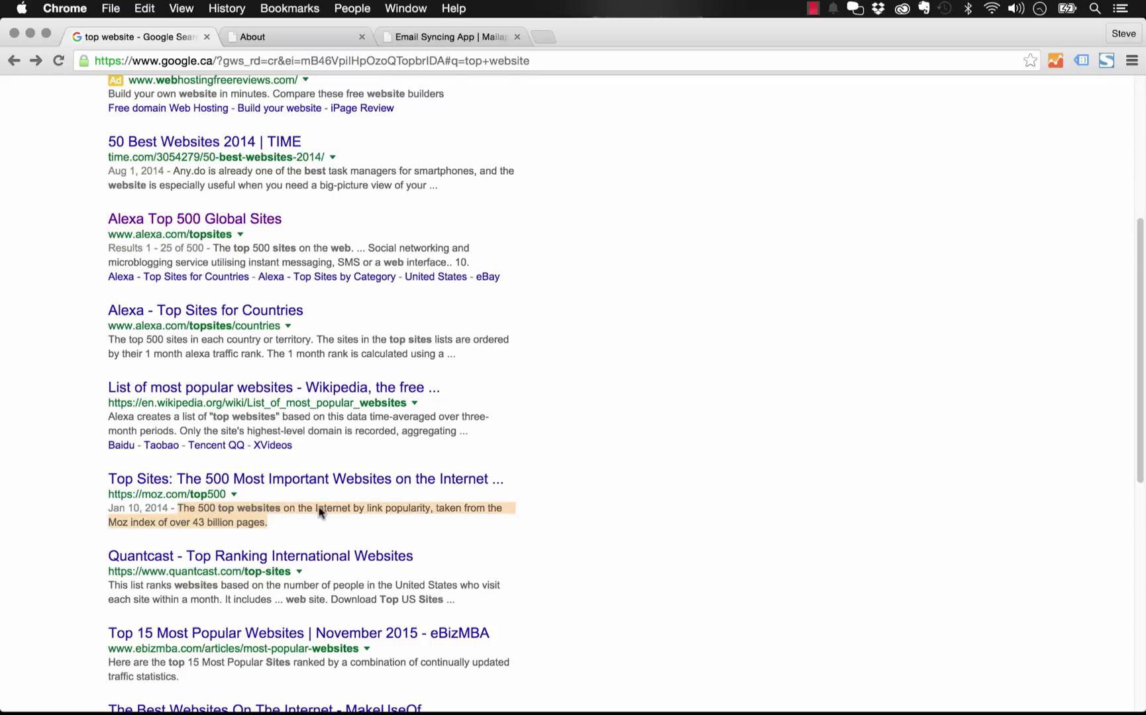
pyautogui.click(299, 528)
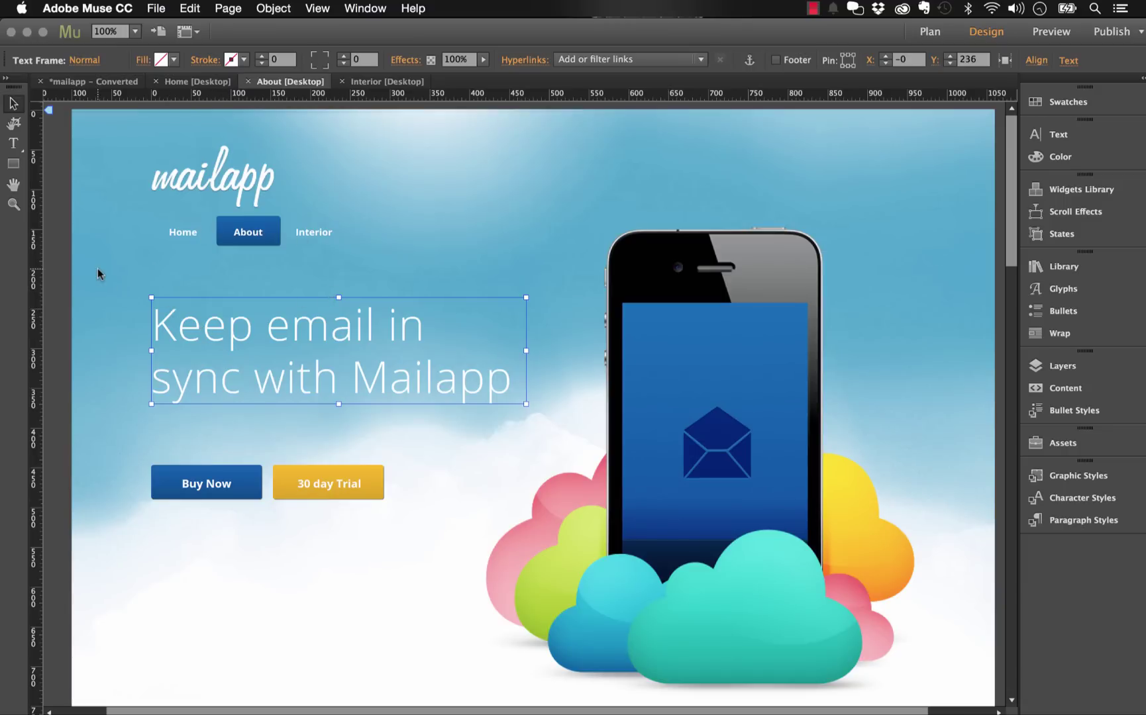
# Preview the About page in Chrome and open Inspect Element on the preview
pyautogui.click(156, 8)
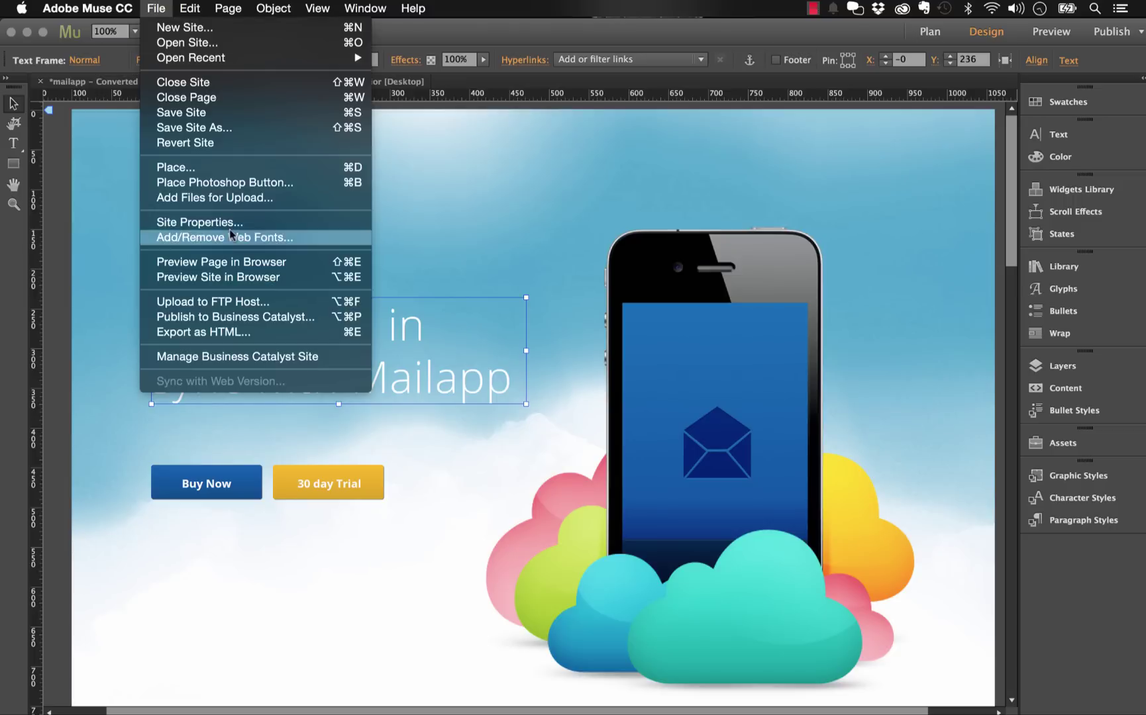
pyautogui.click(226, 262)
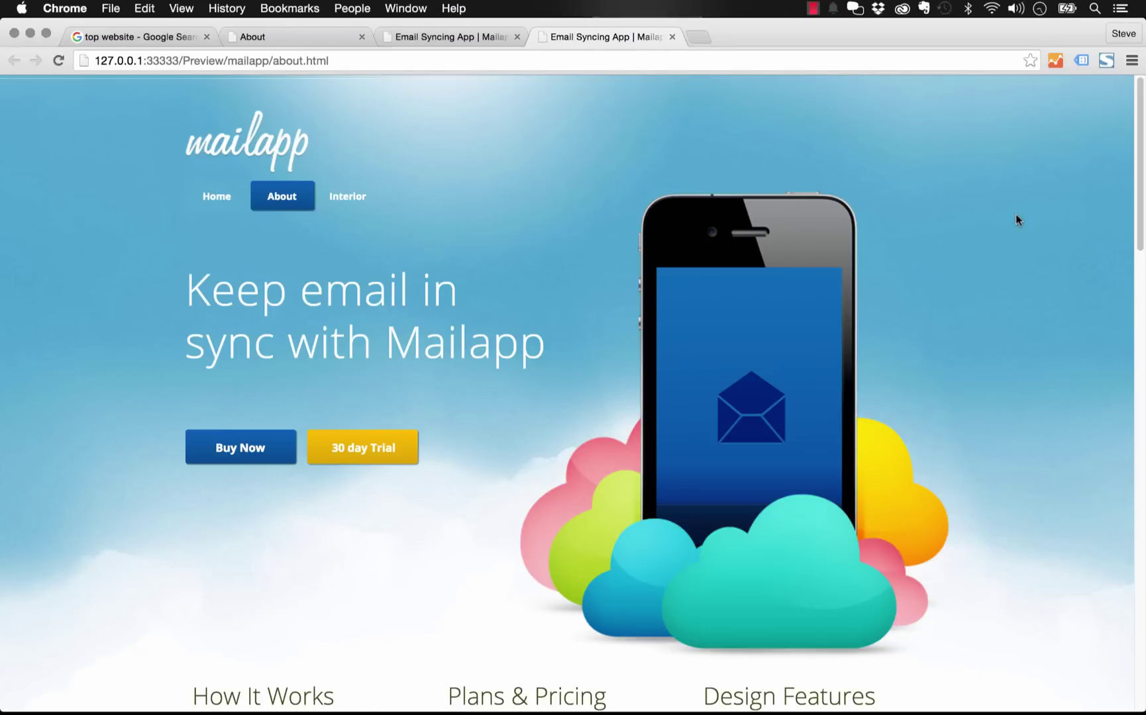
pyautogui.rightClick(1016, 204)
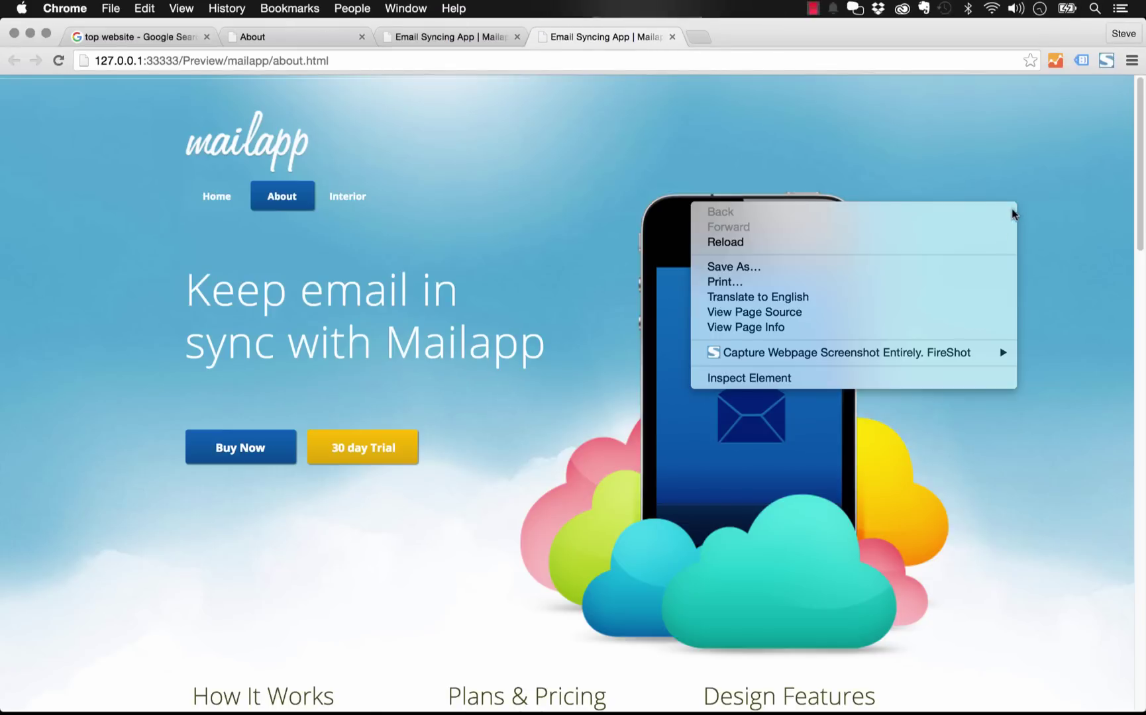
pyautogui.click(837, 375)
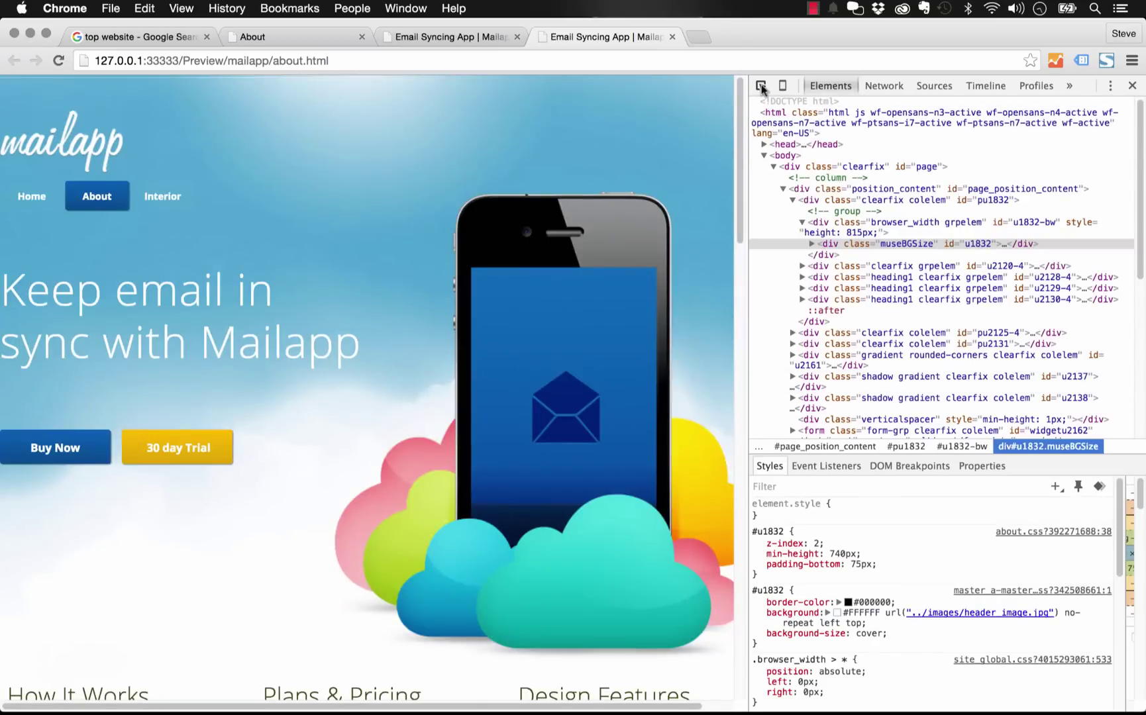
# Inspect the Keep email in sync with Mailapp headline's markup in DevTools, then close DevTools
pyautogui.click(762, 85)
pyautogui.click(268, 322)
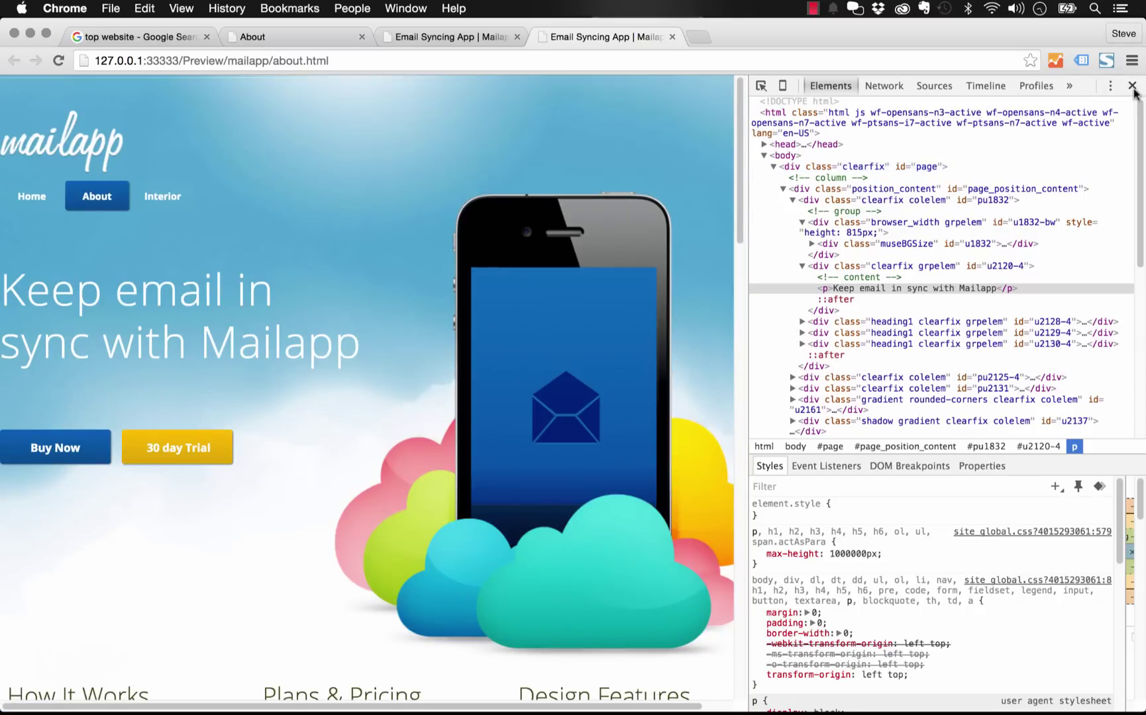
pyautogui.click(1133, 86)
# Back in Muse, select the entire Keep email in sync with Mailapp headline
pyautogui.moveTo(596, 711)
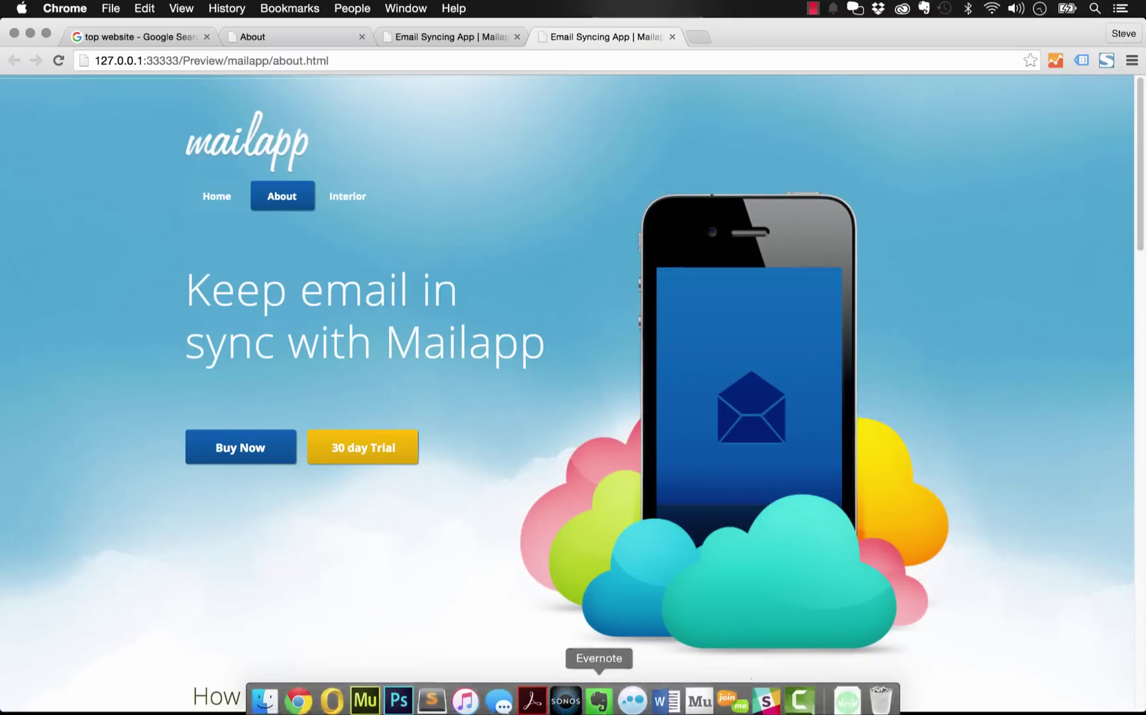
pyautogui.click(364, 707)
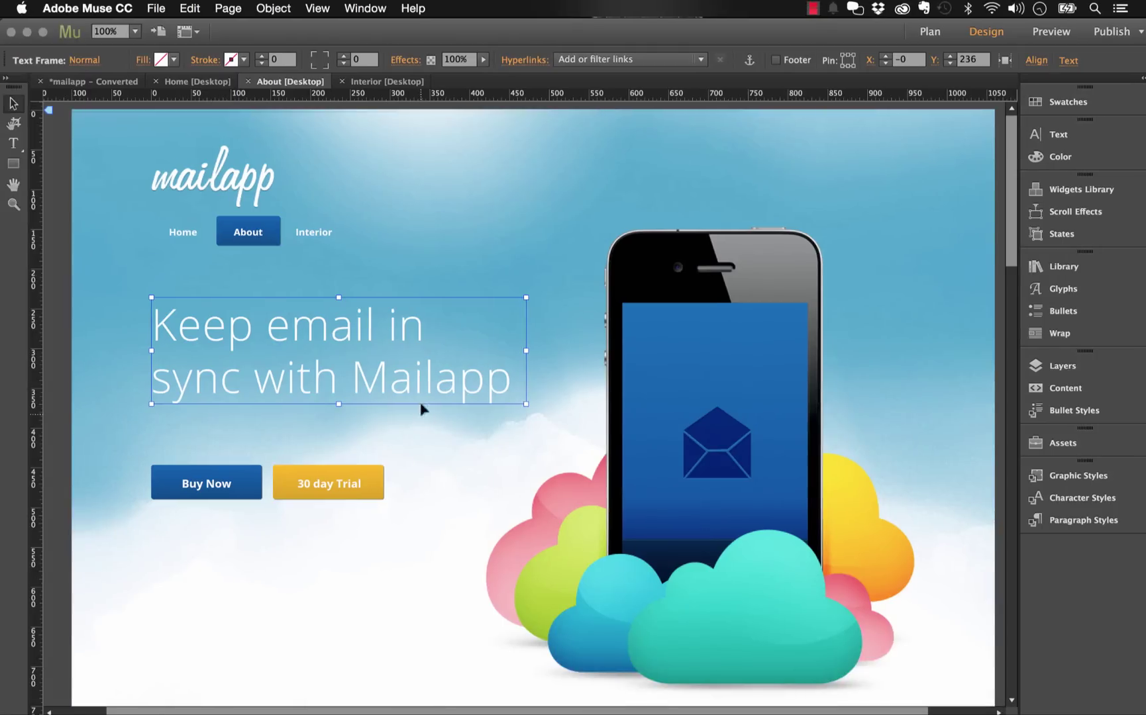
pyautogui.tripleClick(418, 375)
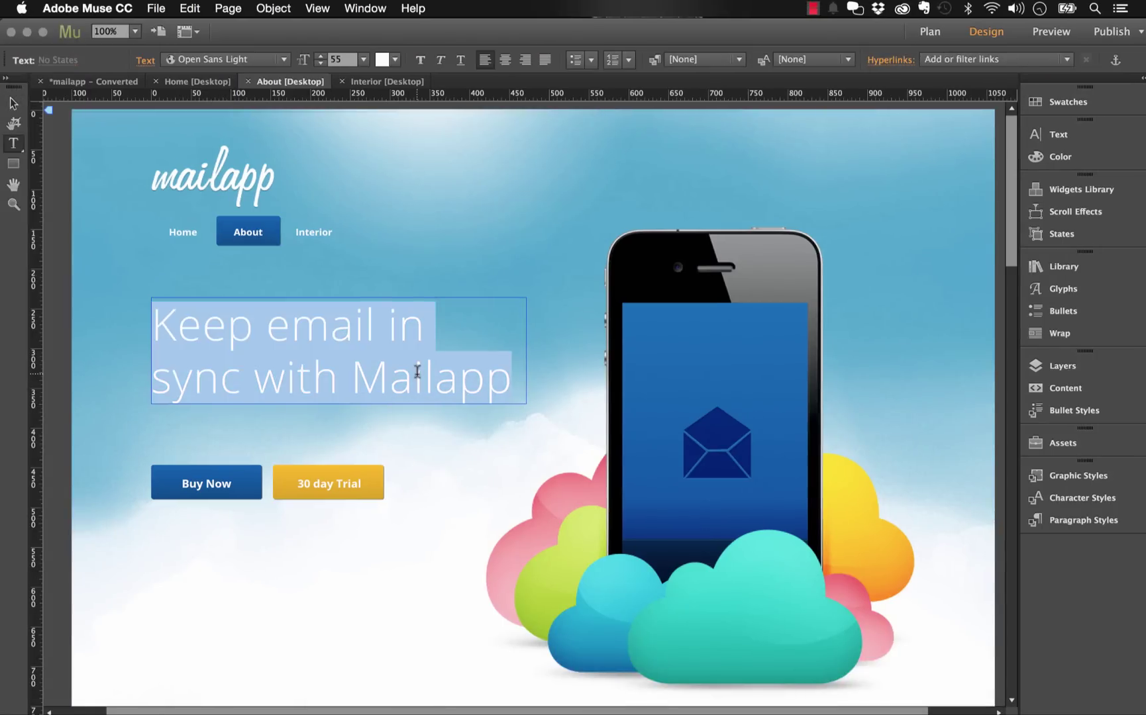
# Set the Keep email in sync with Mailapp headline's Paragraph-Level Tag to <h1> Headline
pyautogui.click(1044, 141)
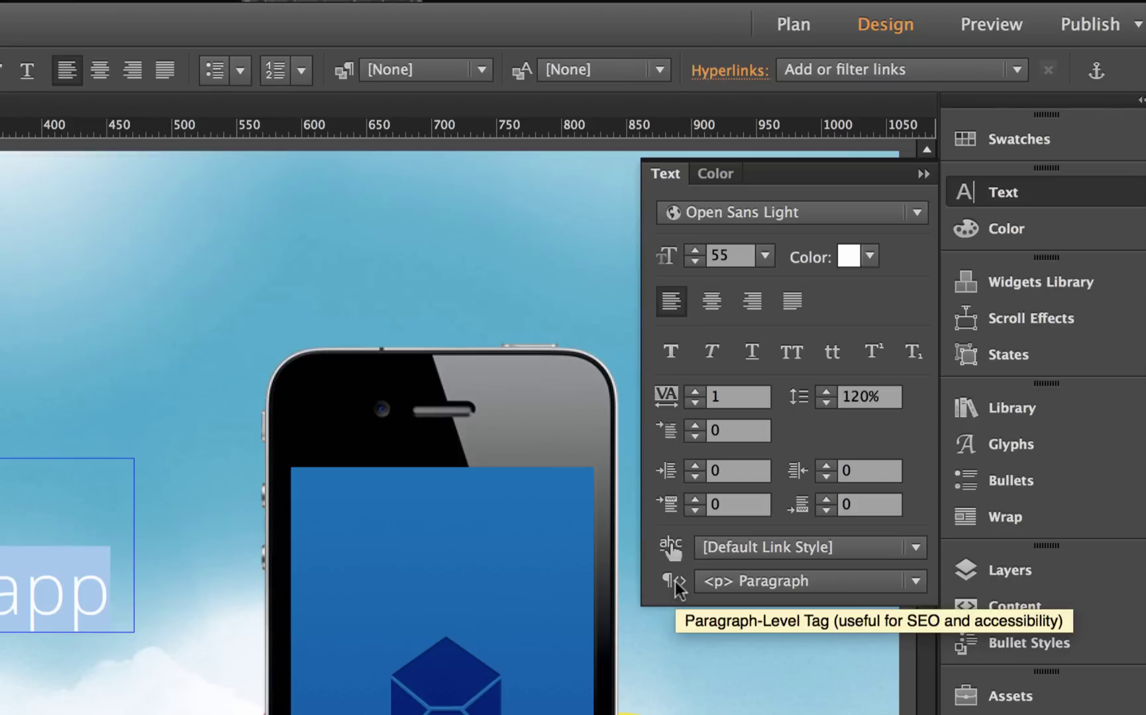
pyautogui.click(799, 586)
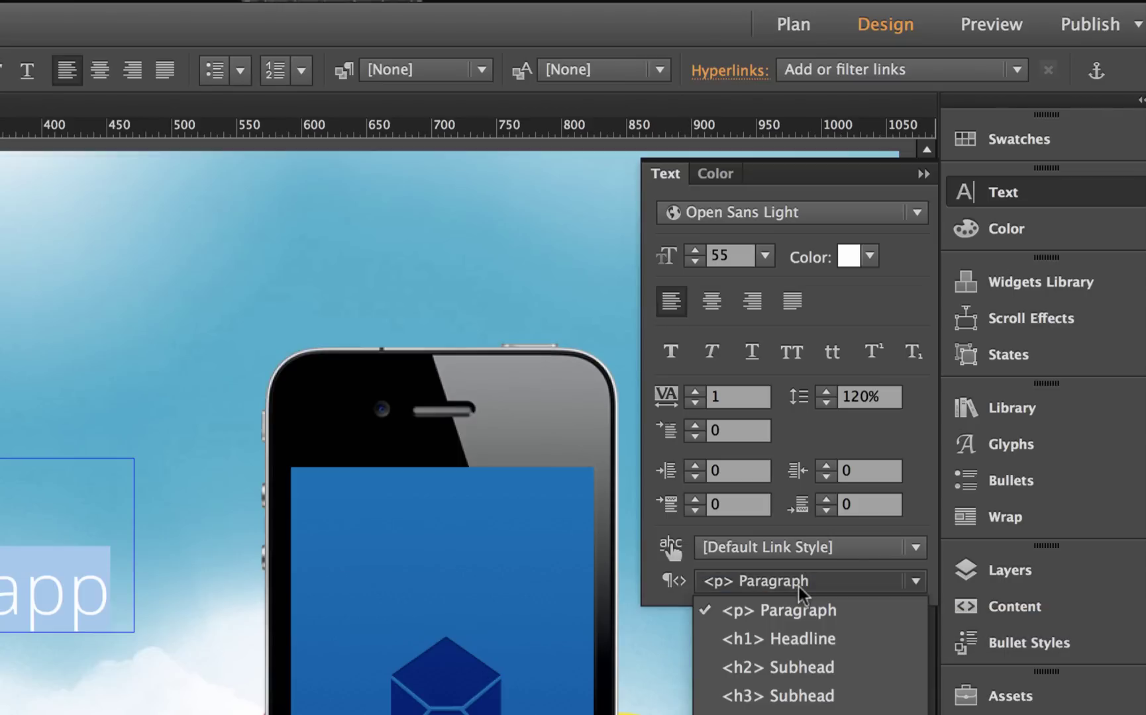
pyautogui.click(746, 640)
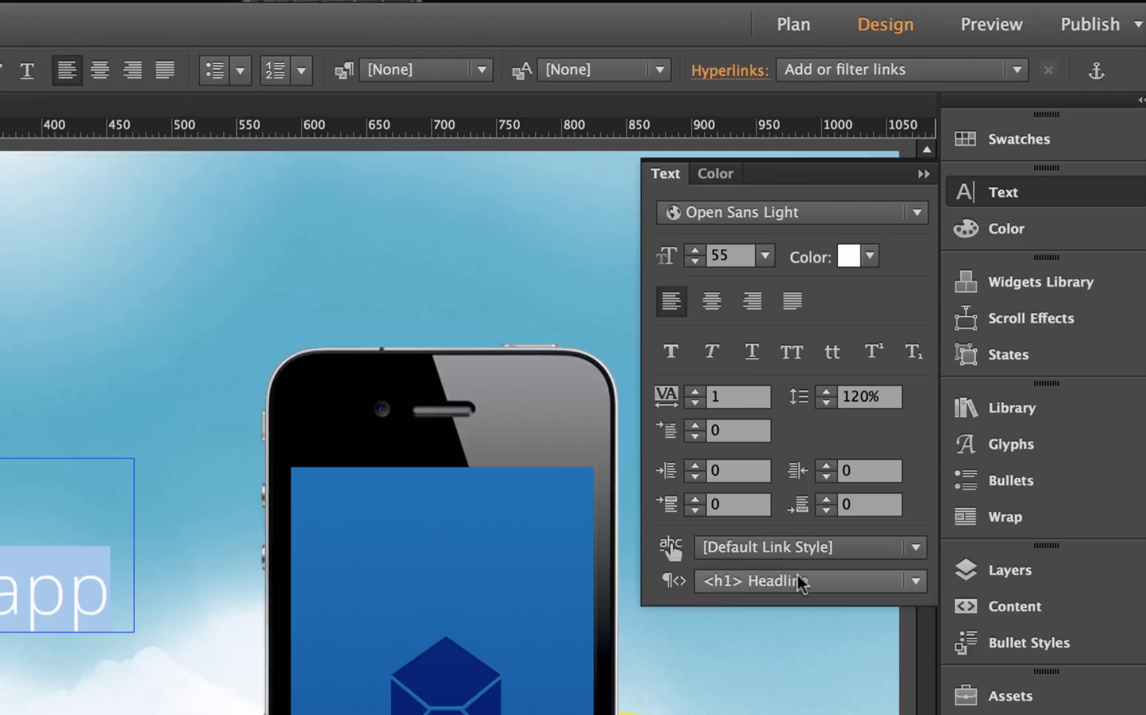
pyautogui.press('Escape')
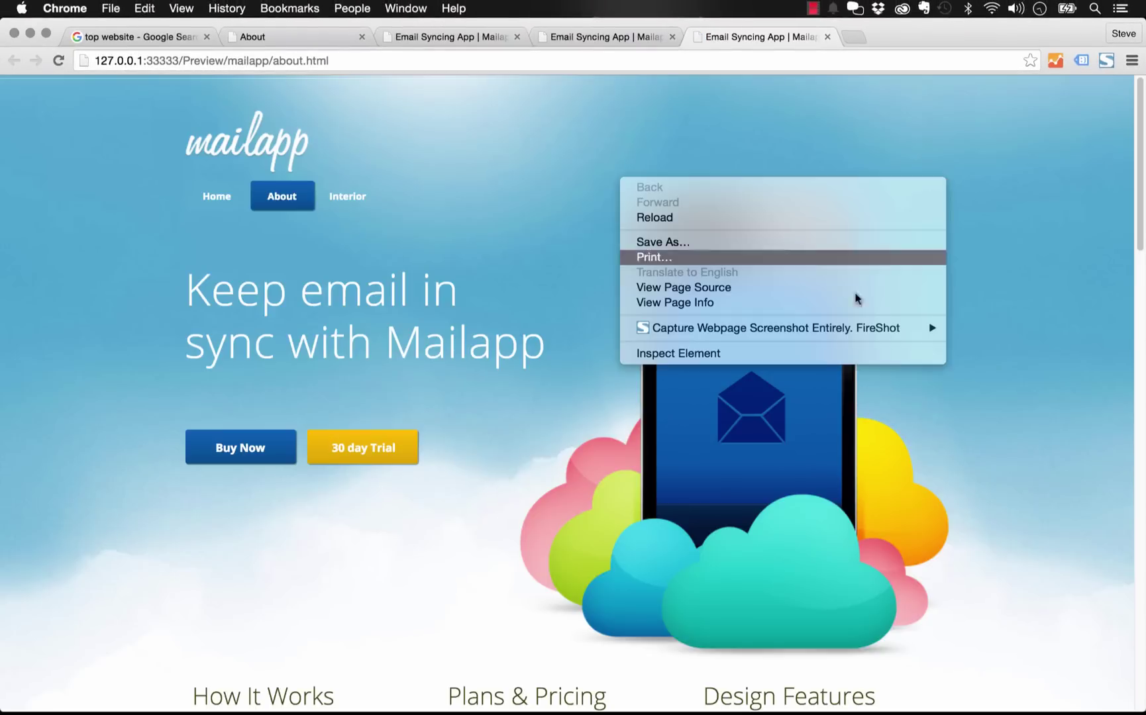
# Inspect the refreshed preview to confirm the headline is an <h1>, then return to Muse
pyautogui.click(799, 354)
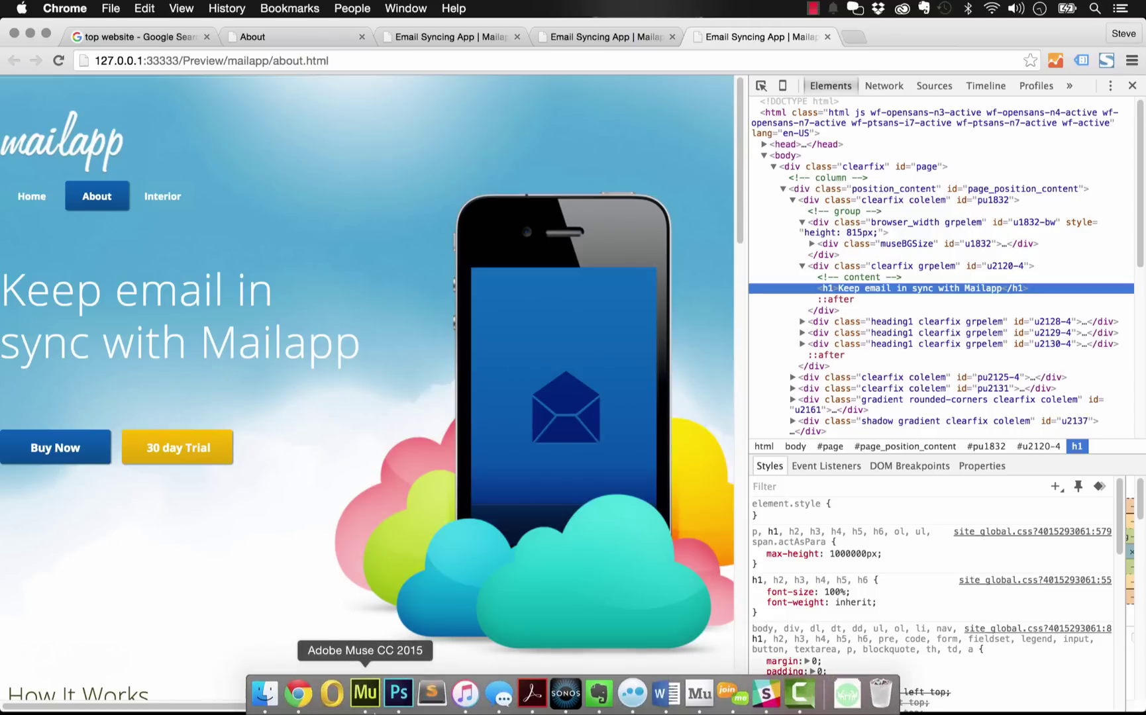
pyautogui.click(368, 706)
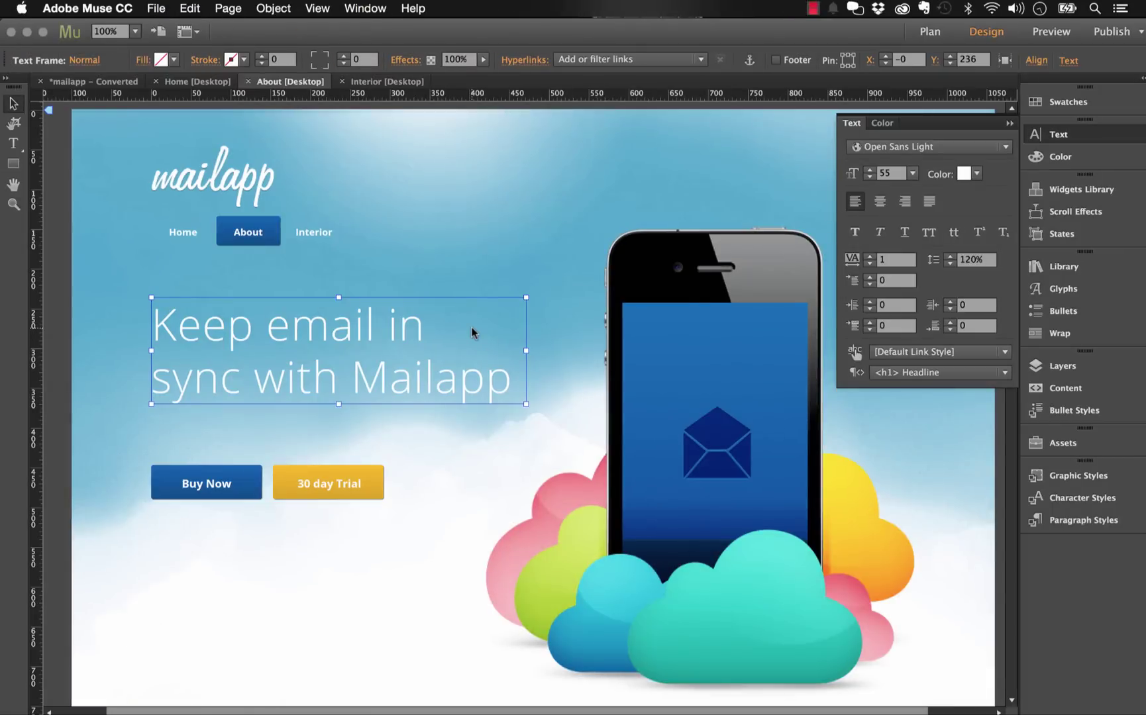
# Tag the How It Works heading as <h2> Subhead
pyautogui.scroll(-10, 330, 333)
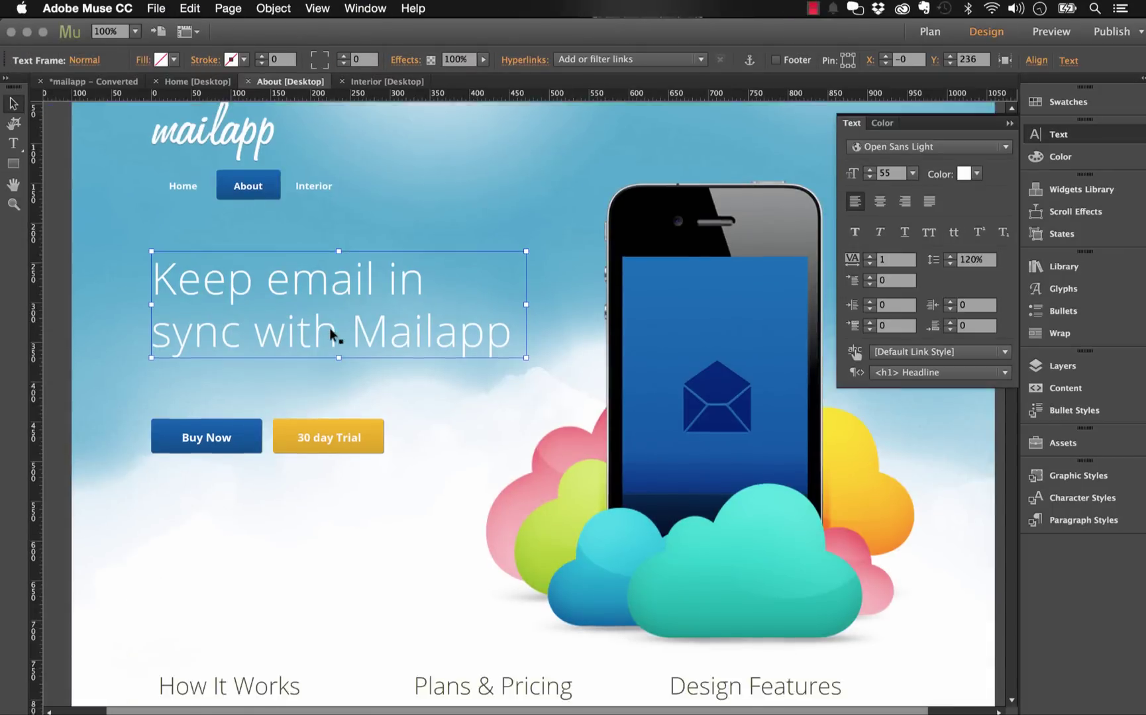
pyautogui.scroll(5, 330, 328)
pyautogui.tripleClick(275, 342)
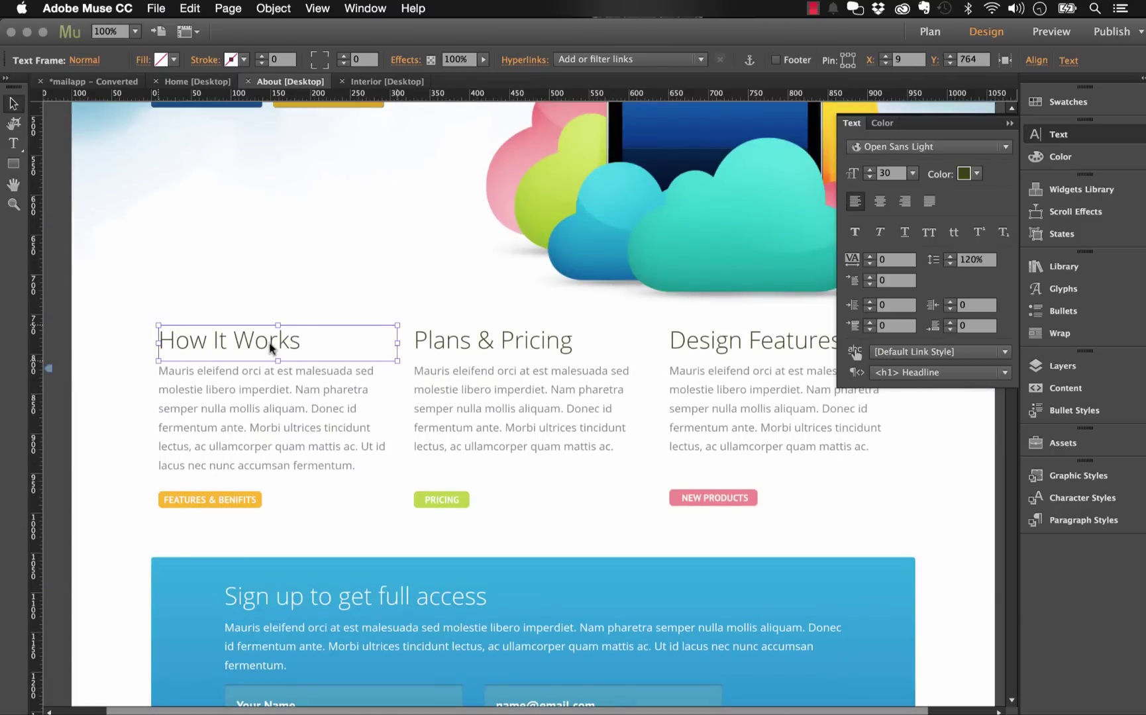
pyautogui.click(935, 371)
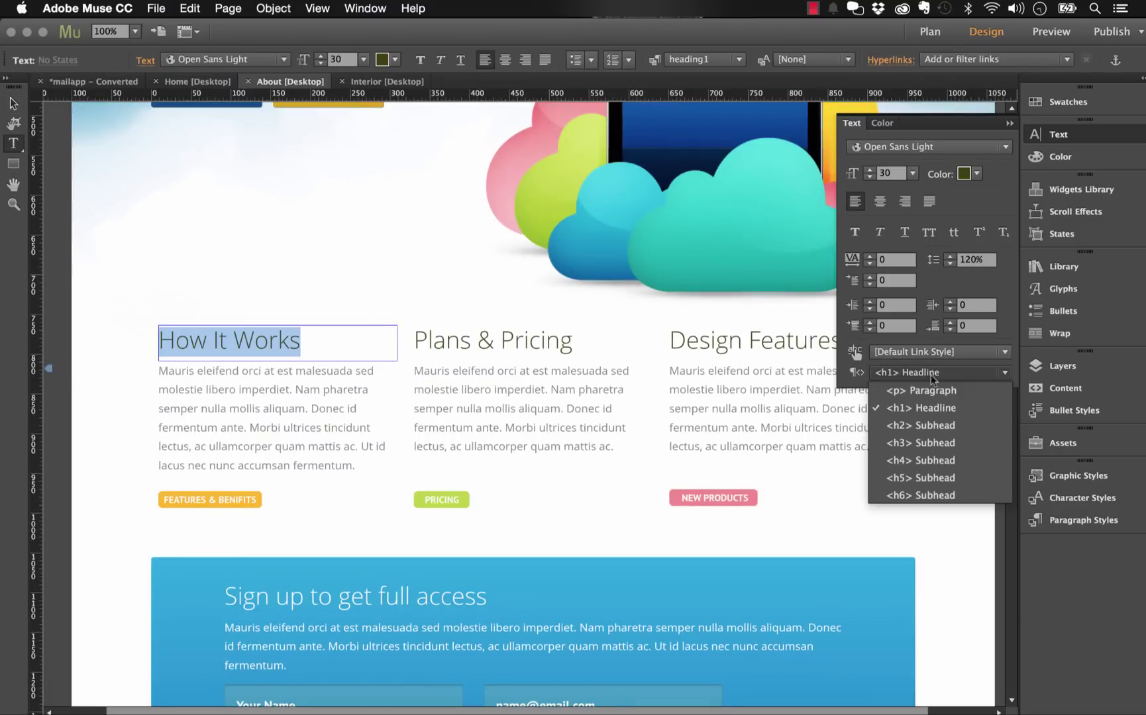
pyautogui.click(916, 425)
# Tag Plans & Pricing as <h2> Subhead, then reselect its heading text
pyautogui.tripleClick(540, 341)
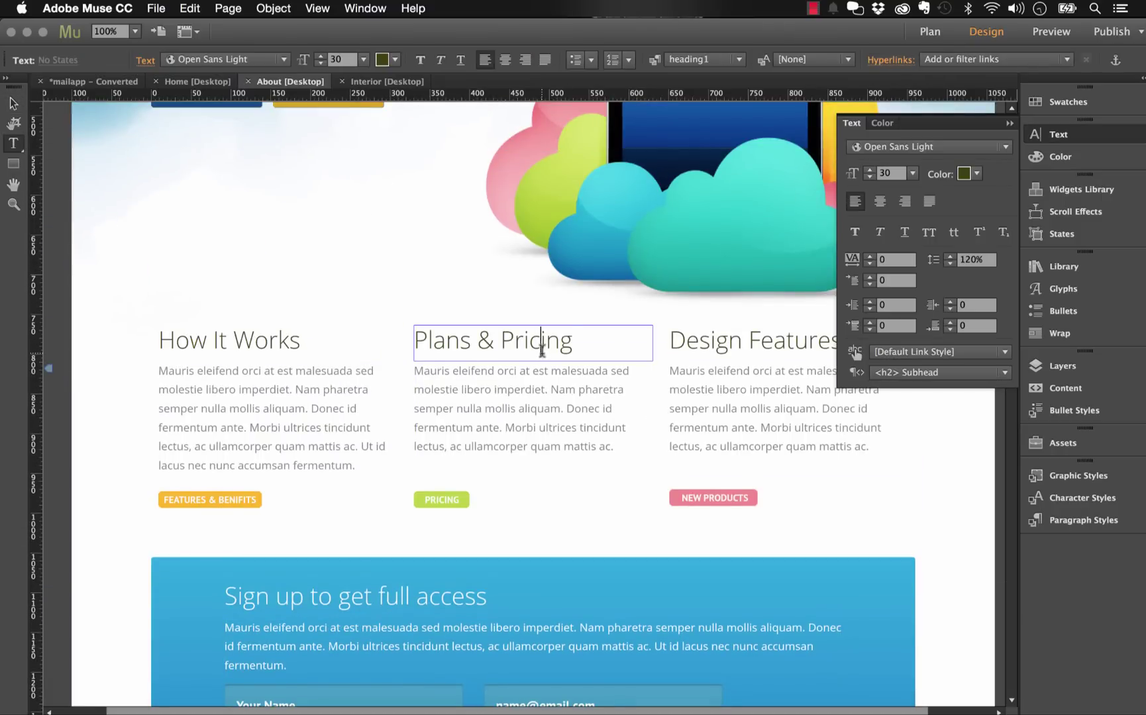
pyautogui.click(935, 372)
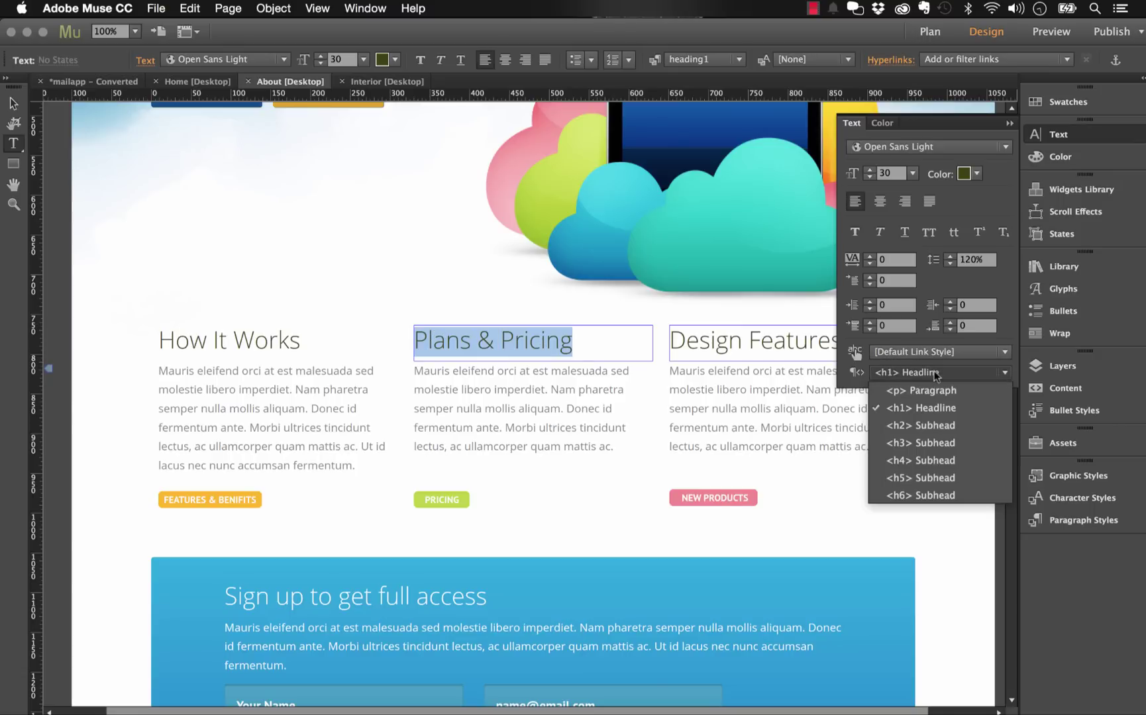
pyautogui.click(929, 422)
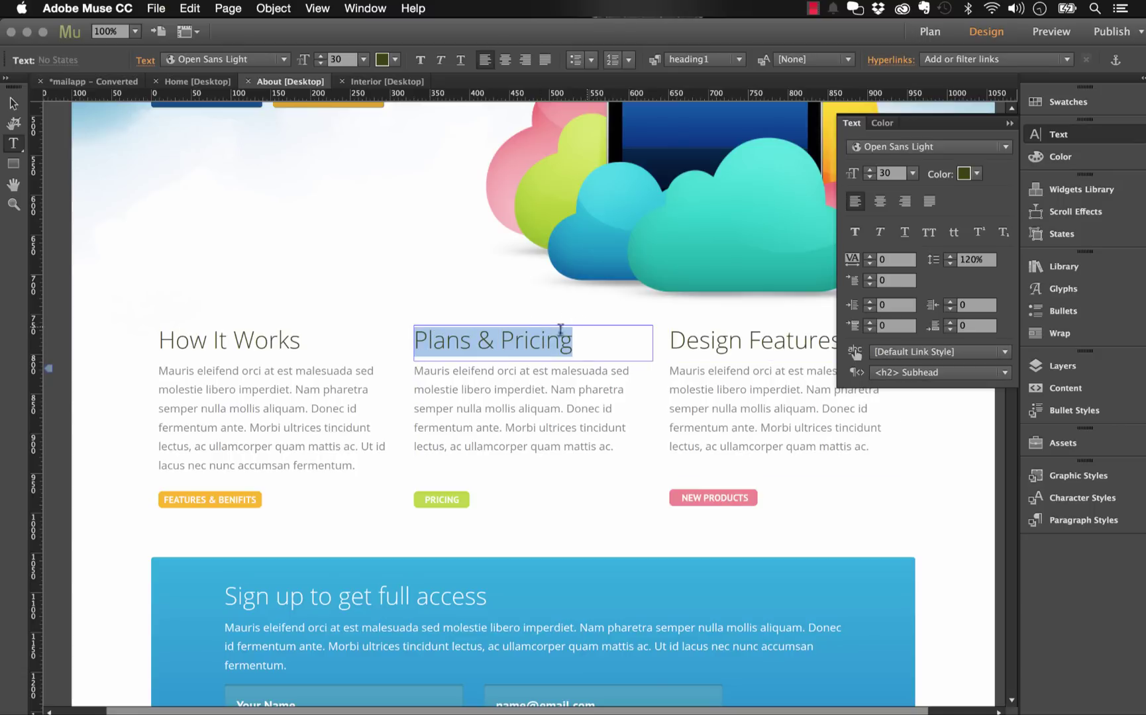
pyautogui.click(1009, 124)
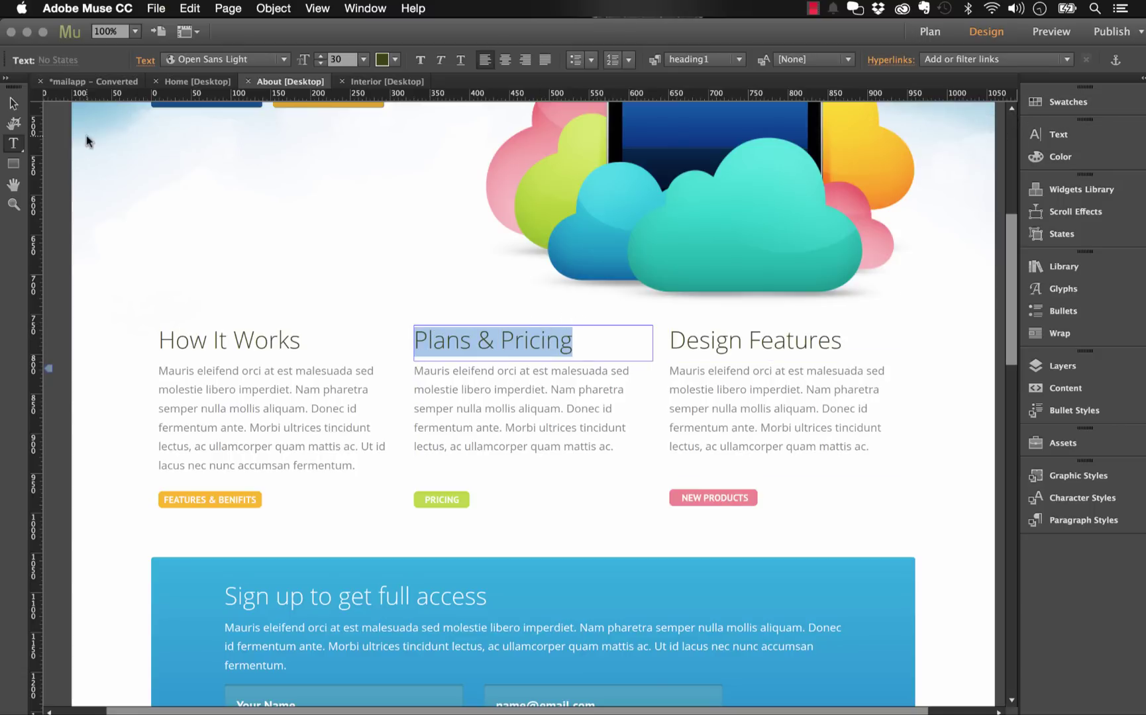
pyautogui.click(13, 103)
pyautogui.click(312, 209)
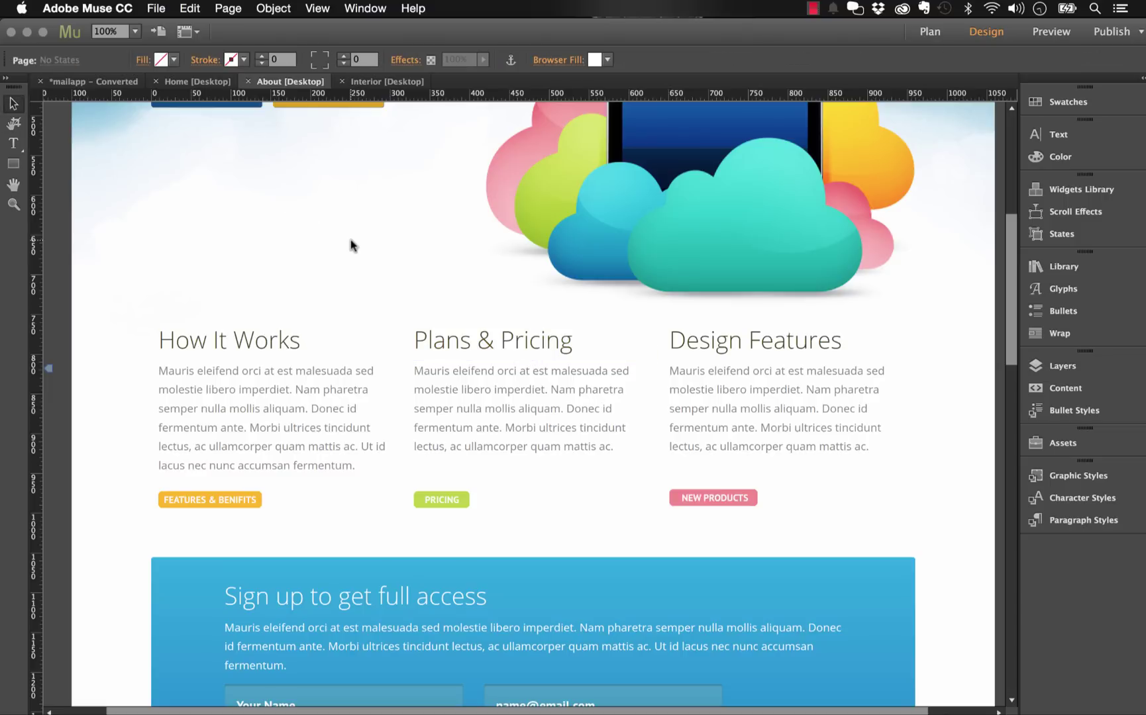
pyautogui.tripleClick(481, 339)
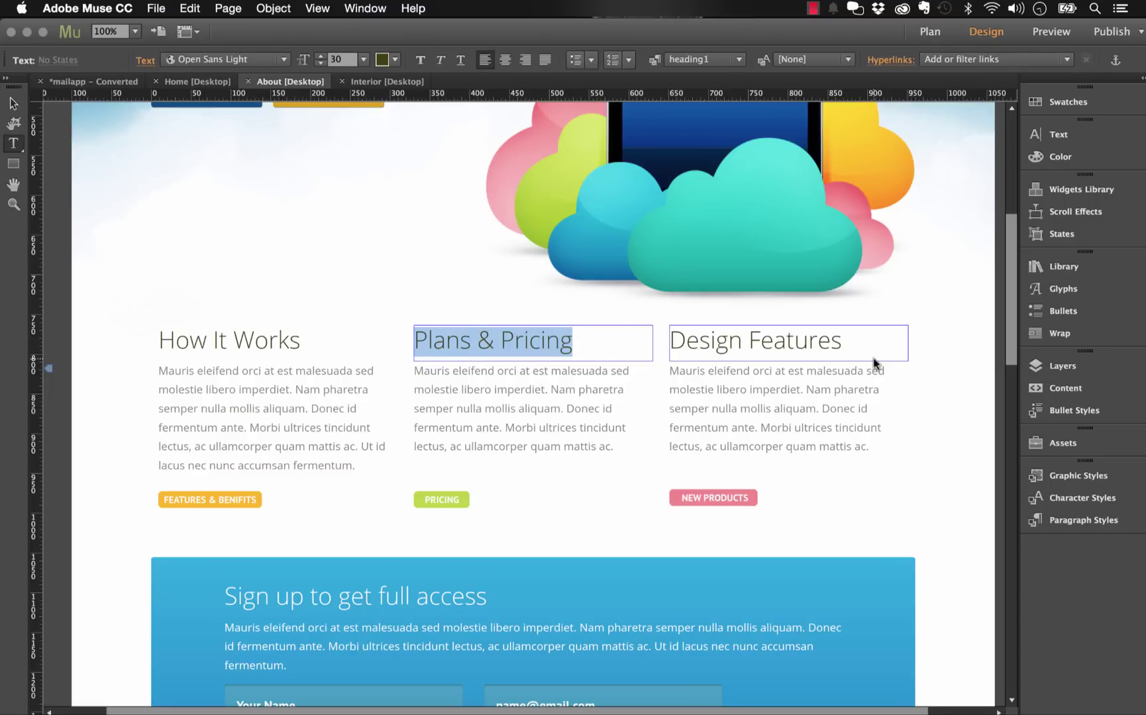
pyautogui.click(1049, 136)
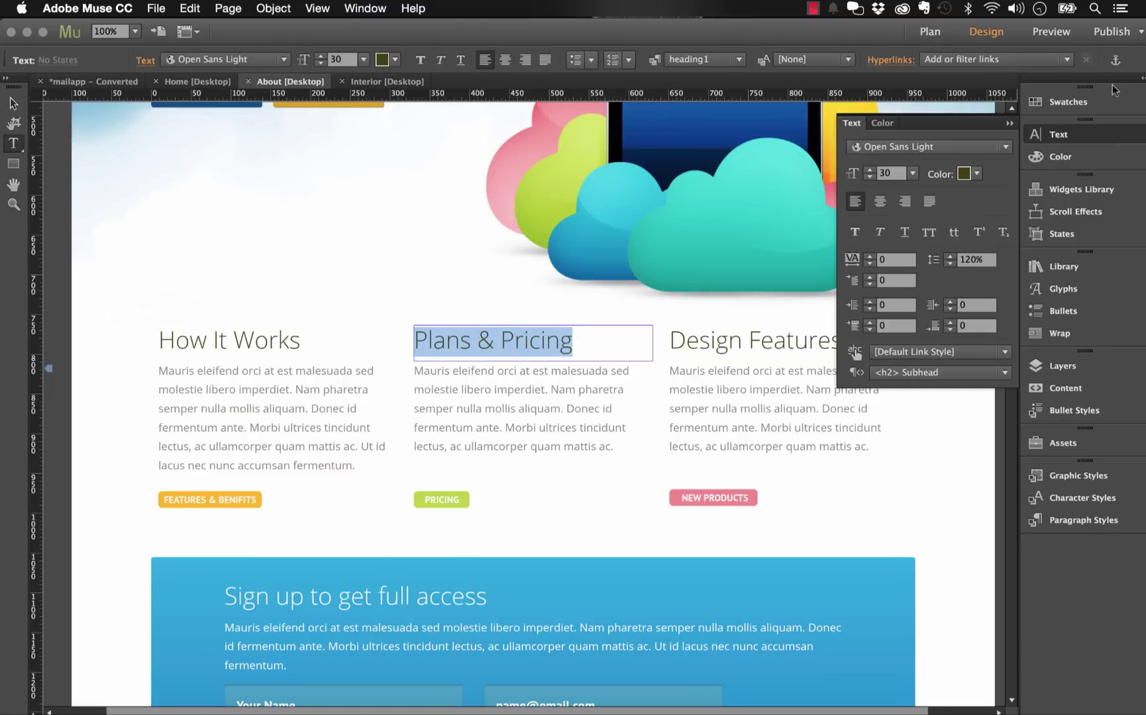
# Create a new paragraph style from the heading with Paragraph Tag <h2> Subhead
pyautogui.click(1082, 135)
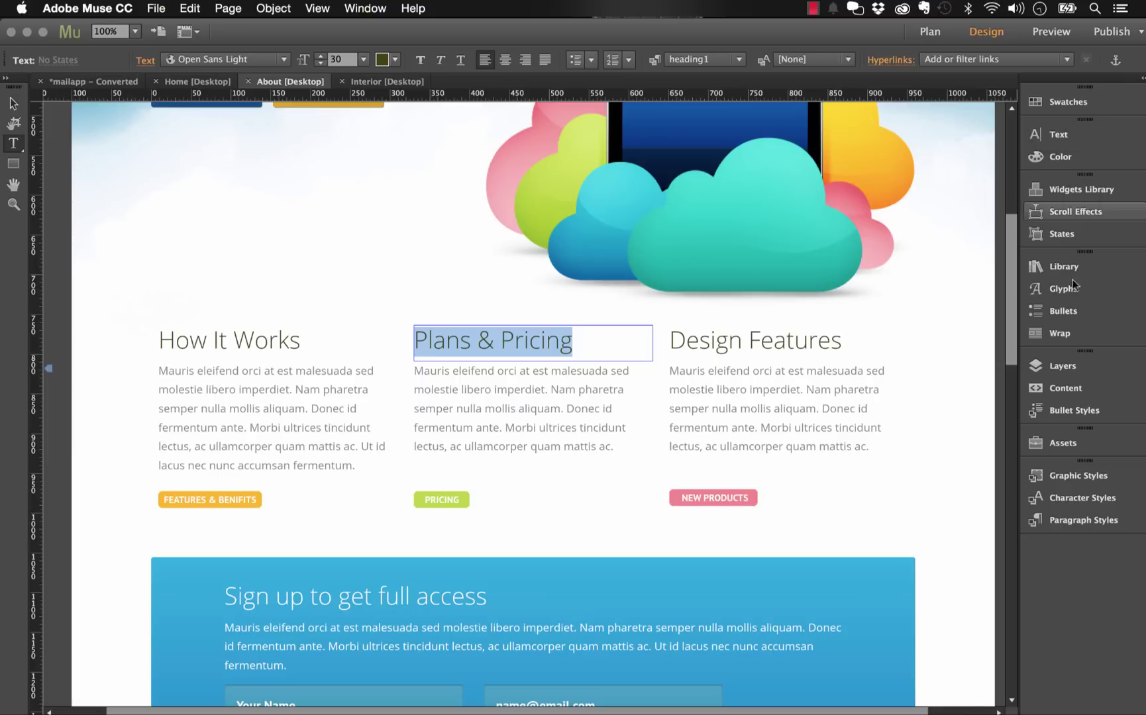
pyautogui.click(1077, 519)
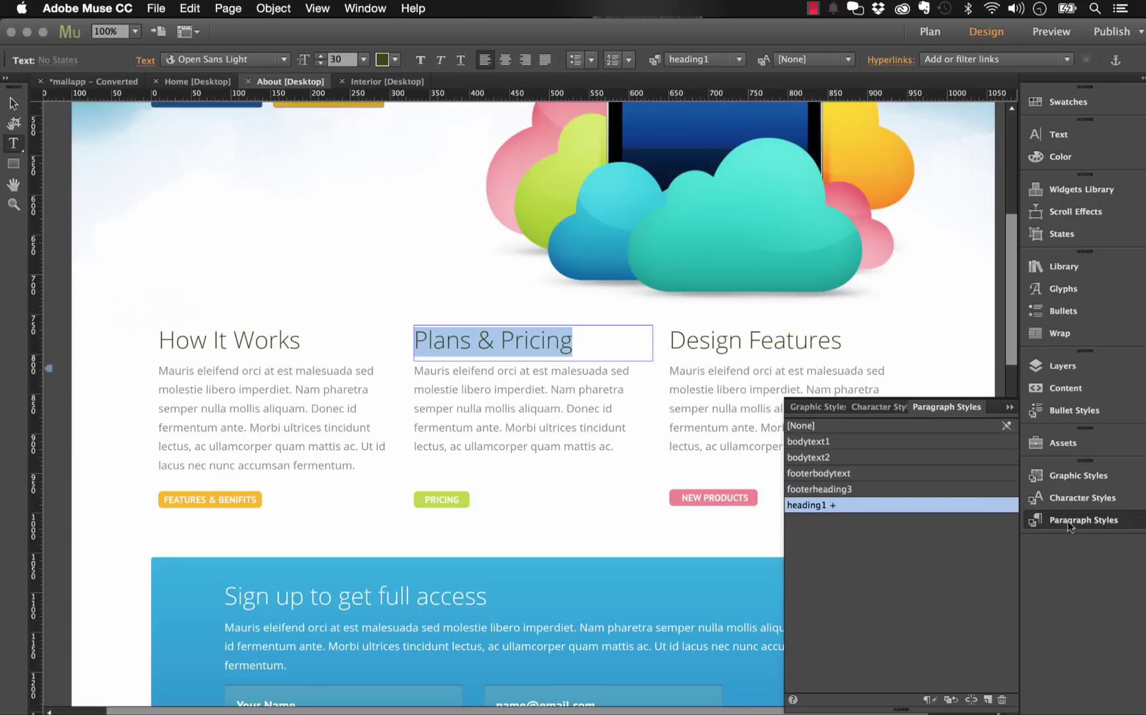
pyautogui.click(988, 700)
pyautogui.doubleClick(826, 522)
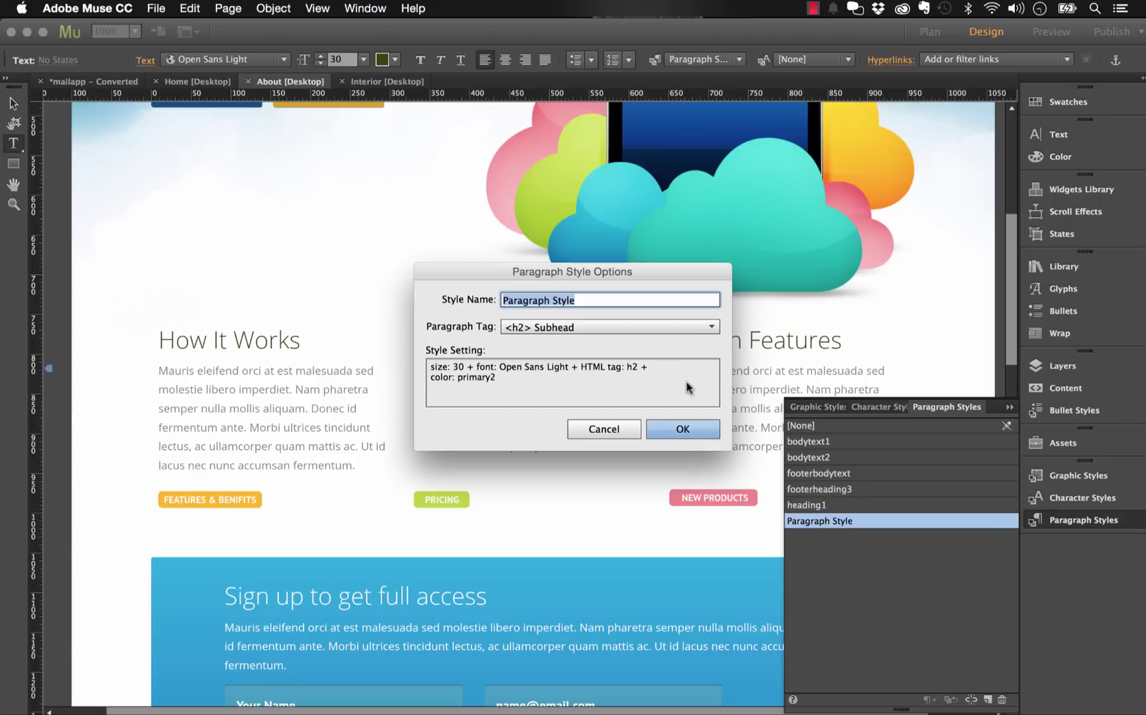
pyautogui.click(528, 328)
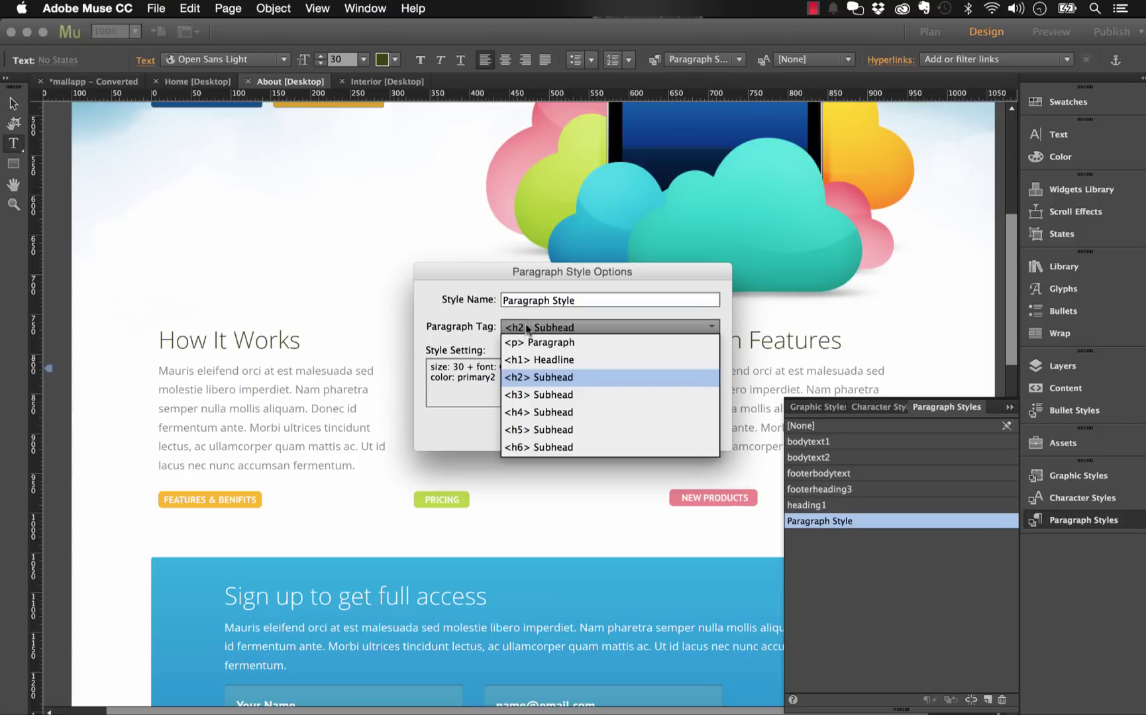
pyautogui.click(535, 381)
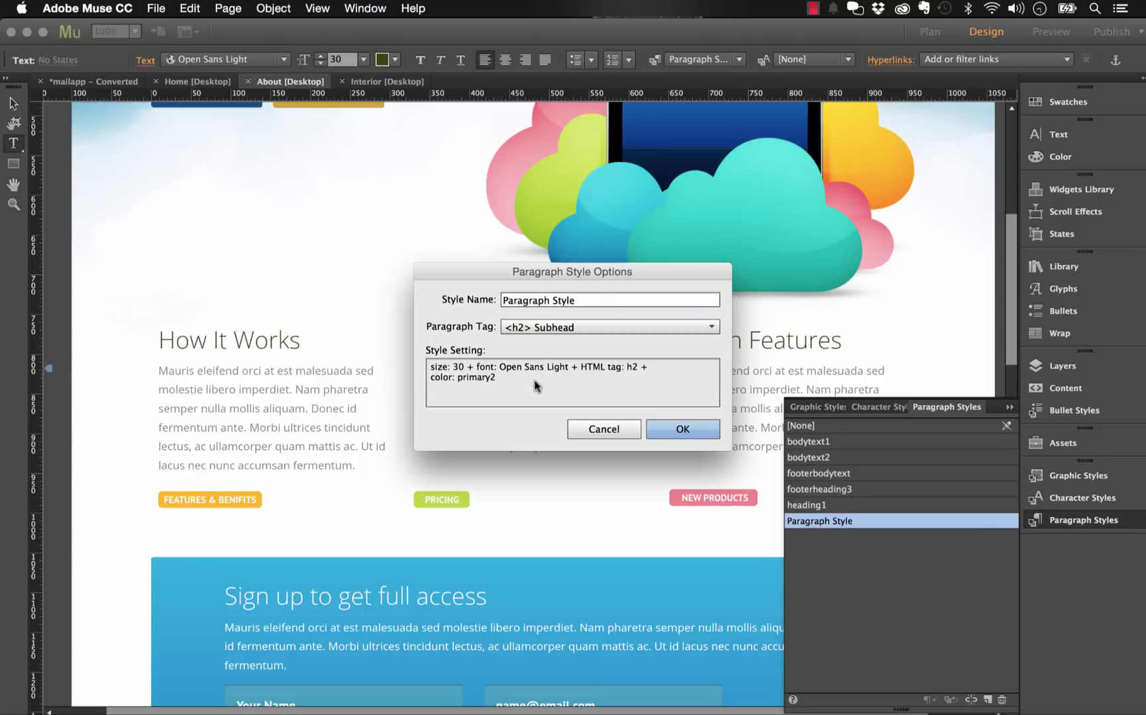
pyautogui.click(678, 436)
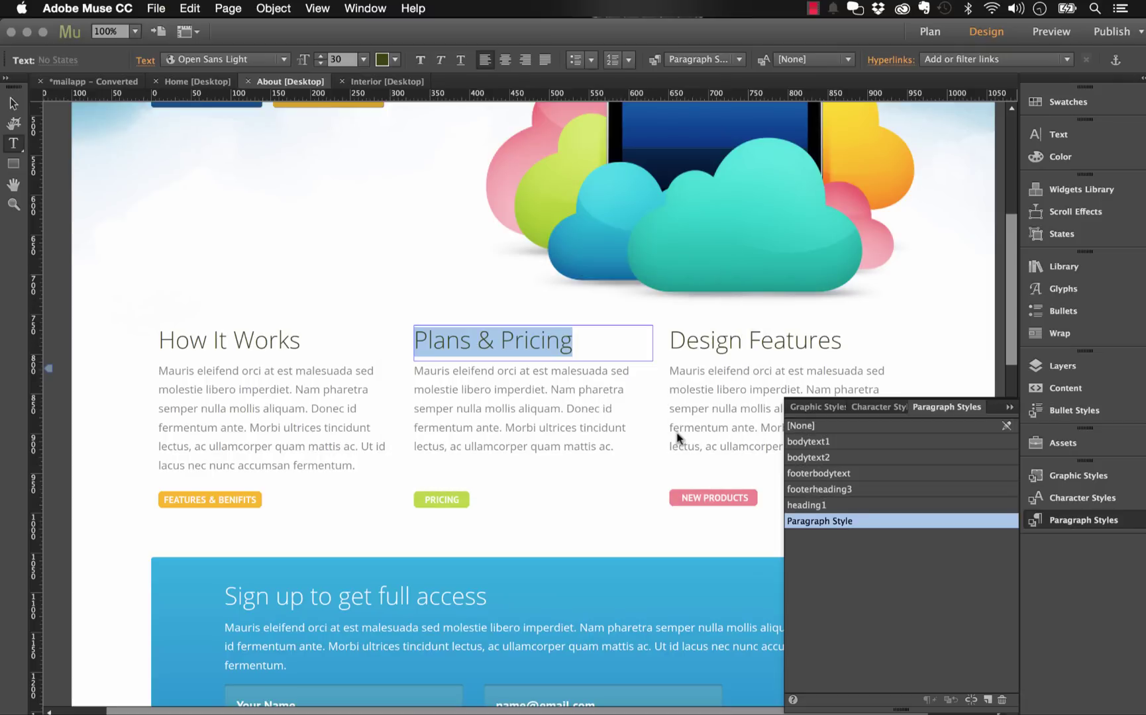
# Select the preview's hero heading and the word Mailapp to confirm live text, then return to Muse
pyautogui.click(1074, 132)
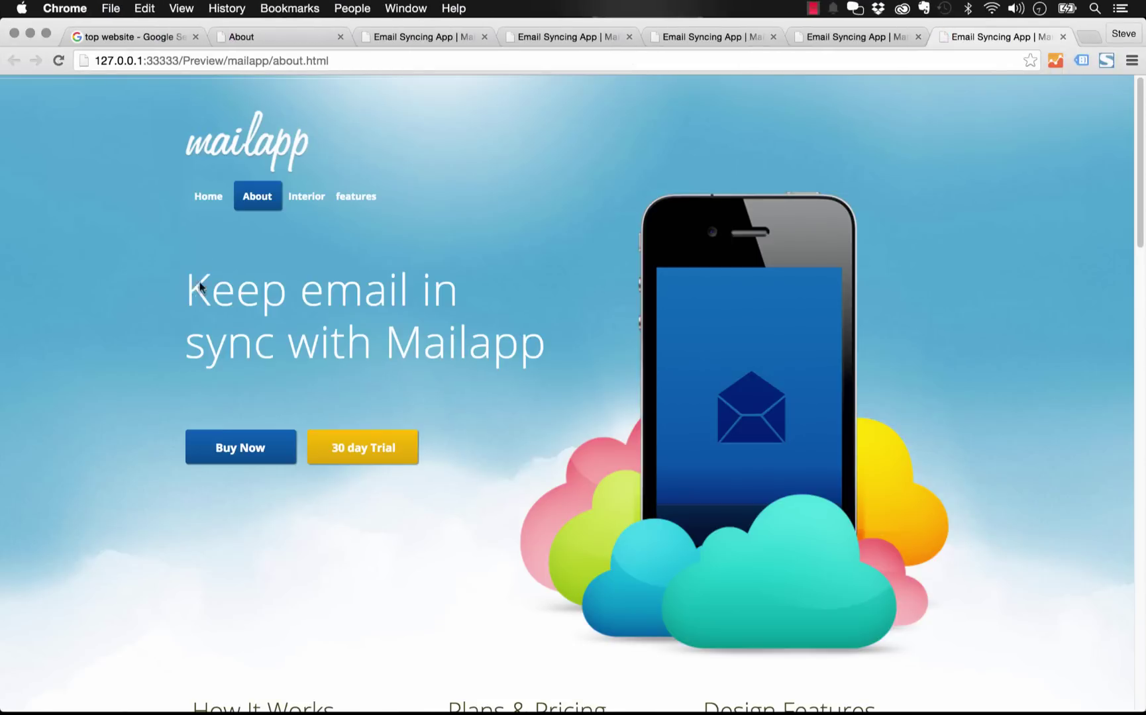
pyautogui.moveTo(190, 281)
pyautogui.mouseDown()
pyautogui.moveTo(461, 317)
pyautogui.moveTo(558, 349)
pyautogui.moveTo(333, 289)
pyautogui.moveTo(538, 366)
pyautogui.moveTo(159, 299)
pyautogui.moveTo(194, 282)
pyautogui.mouseUp()
pyautogui.click(478, 346)
pyautogui.click(170, 303)
pyautogui.click(361, 691)
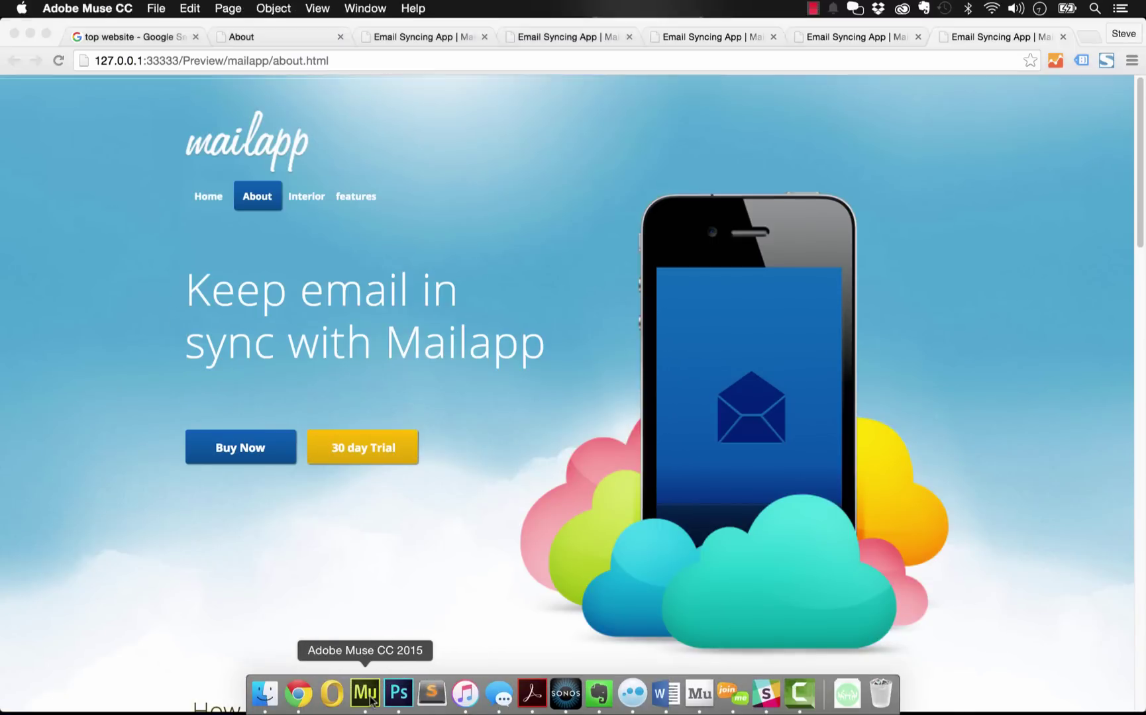
# Change the hero heading font to Bernard MT Condensed
pyautogui.click(310, 351)
pyautogui.tripleClick(311, 350)
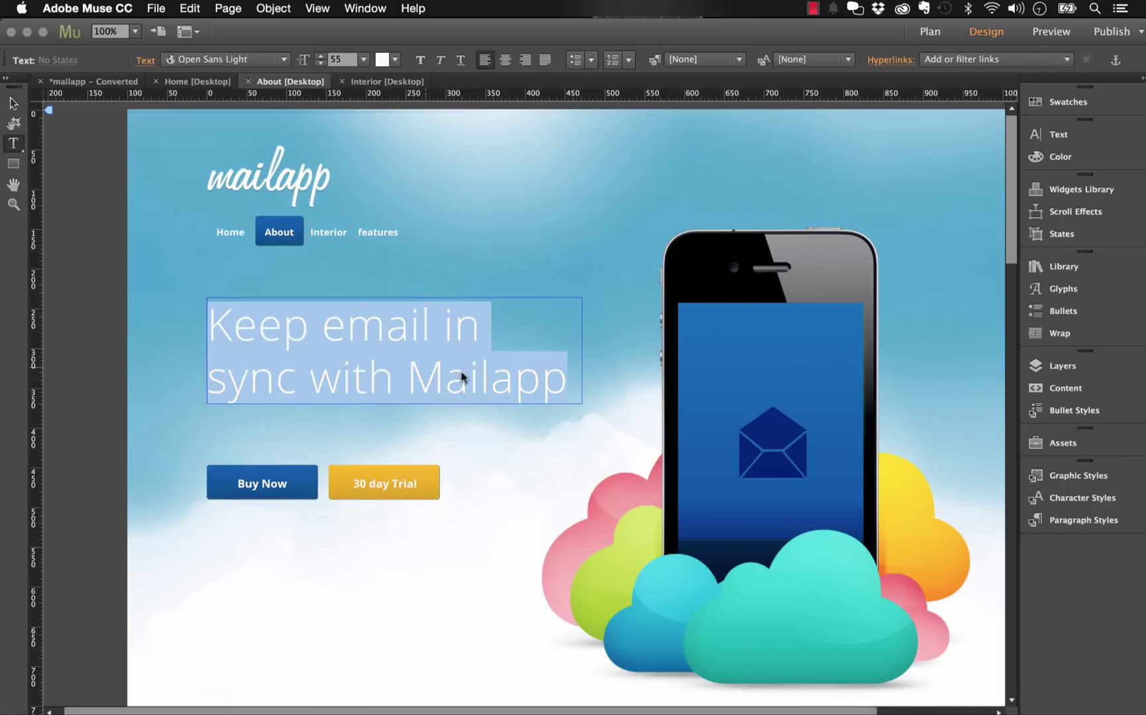
pyautogui.click(284, 61)
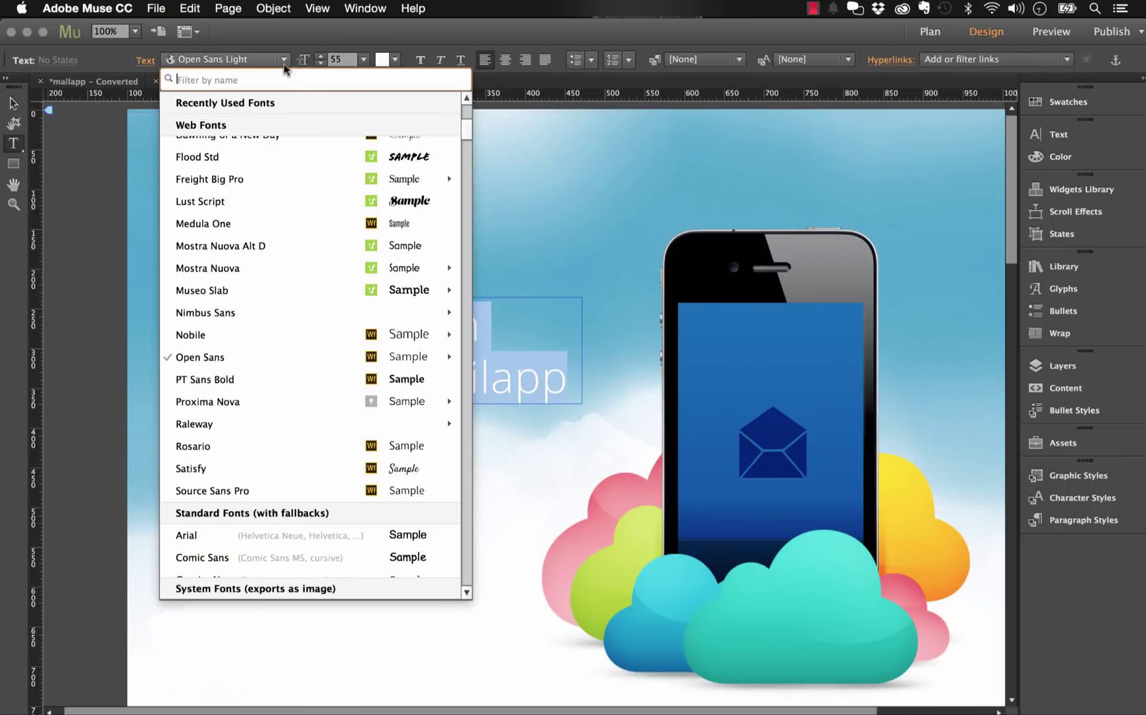
pyautogui.scroll(10, 257, 223)
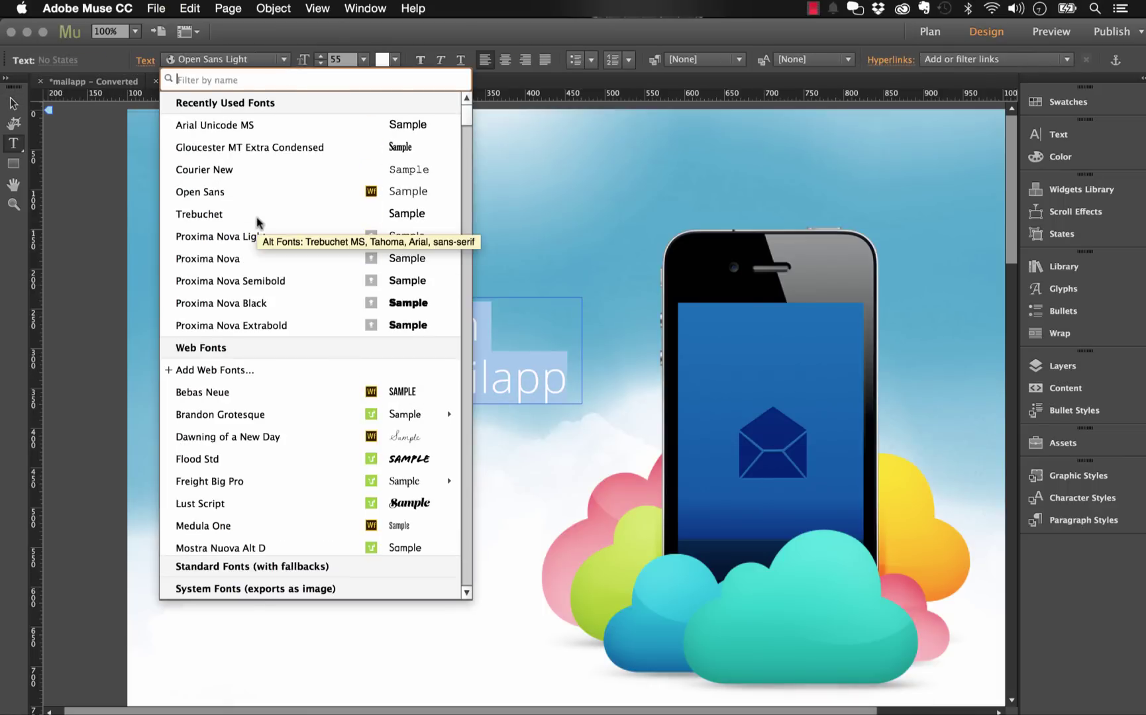
pyautogui.scroll(-5, 257, 222)
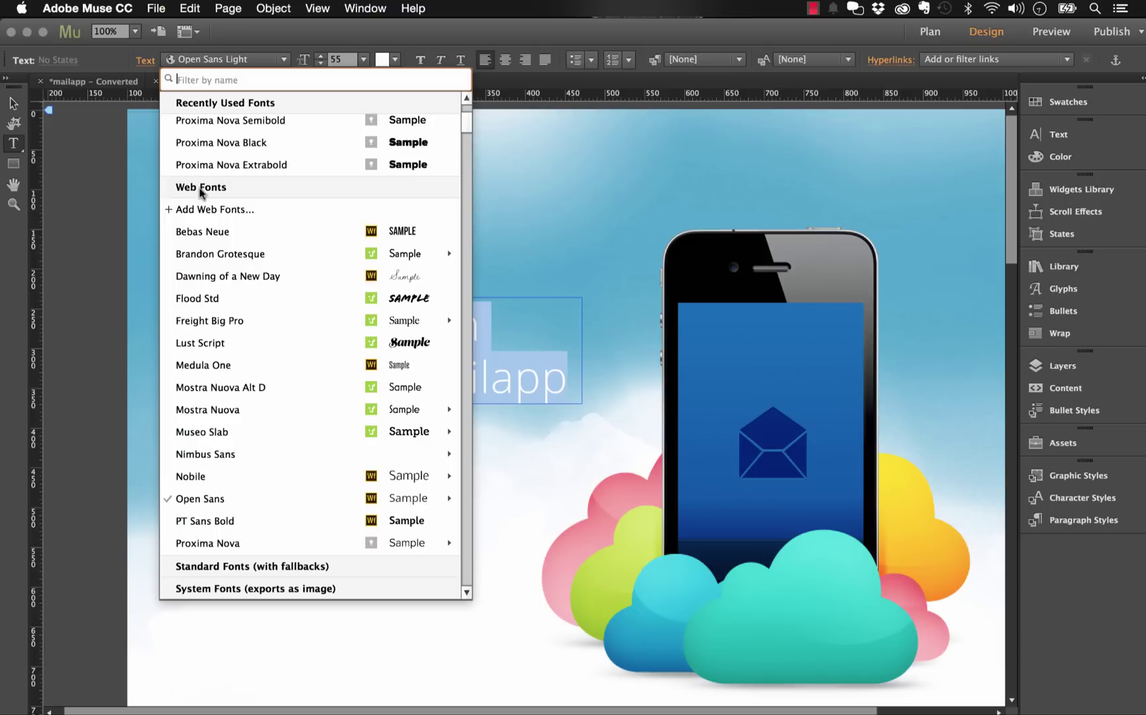
pyautogui.scroll(-12, 230, 320)
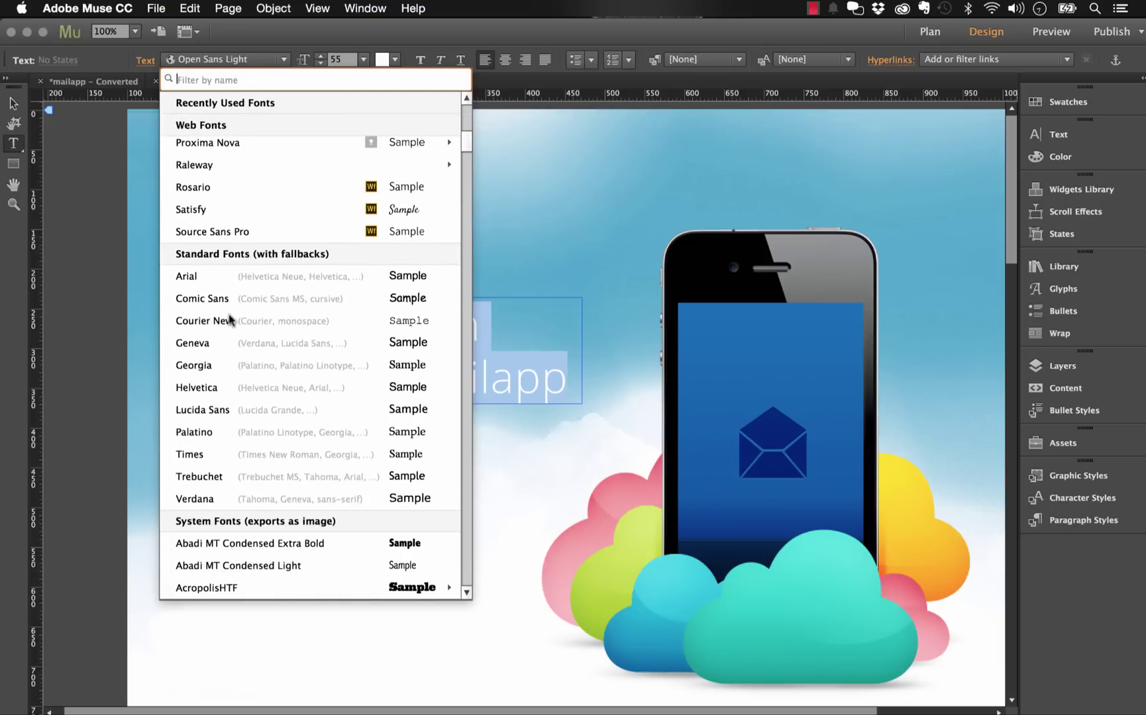
pyautogui.scroll(-6, 241, 262)
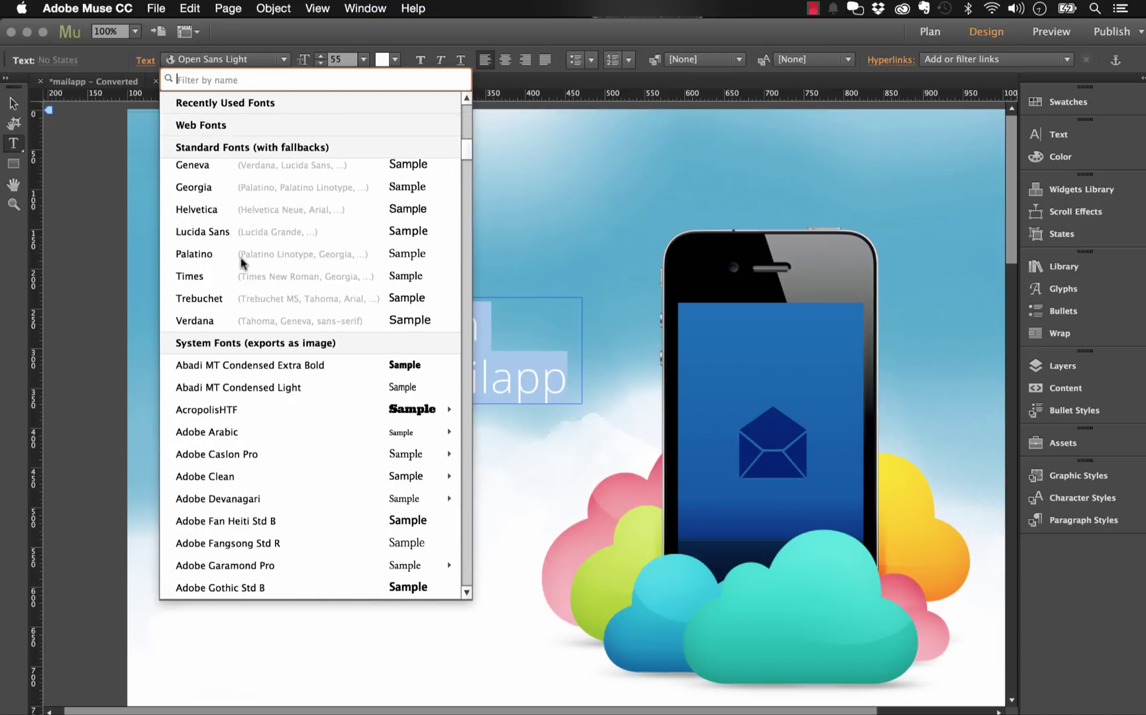
pyautogui.scroll(-7, 241, 259)
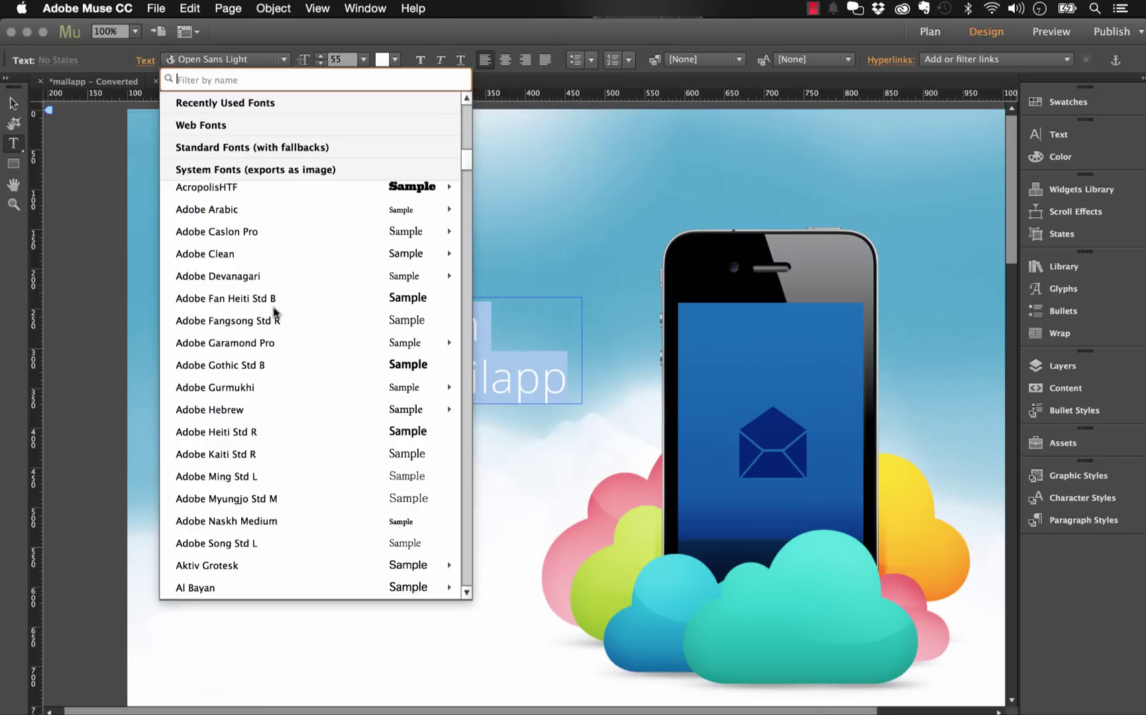
pyautogui.scroll(-15, 274, 312)
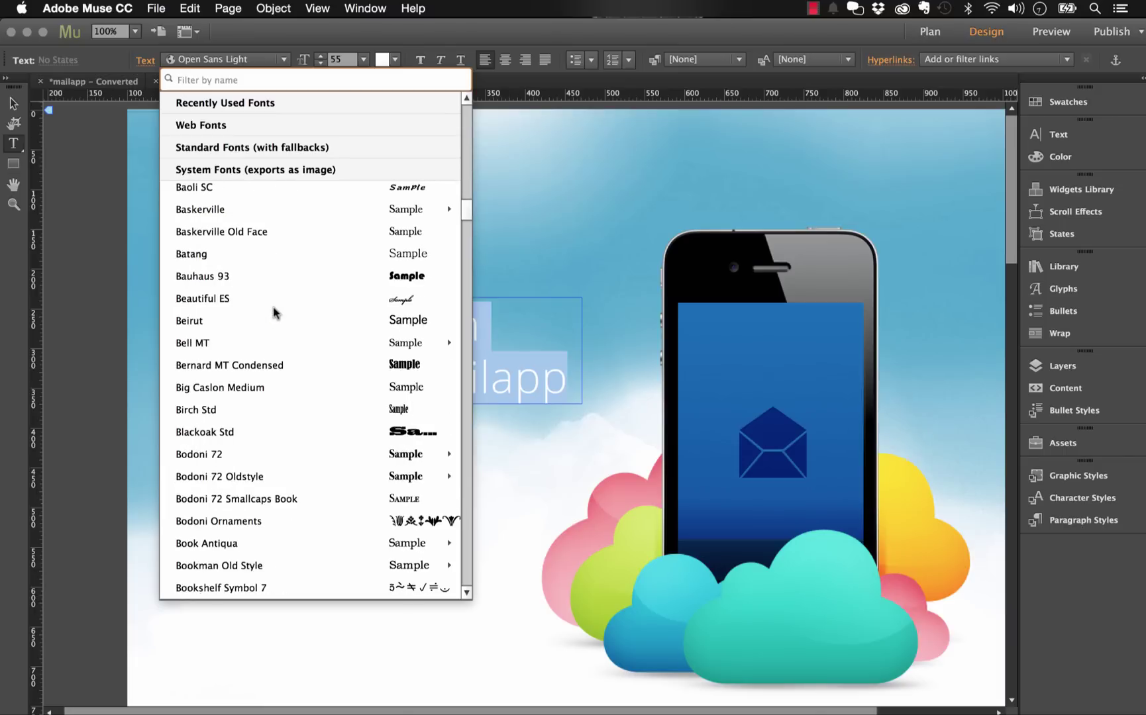
pyautogui.click(246, 366)
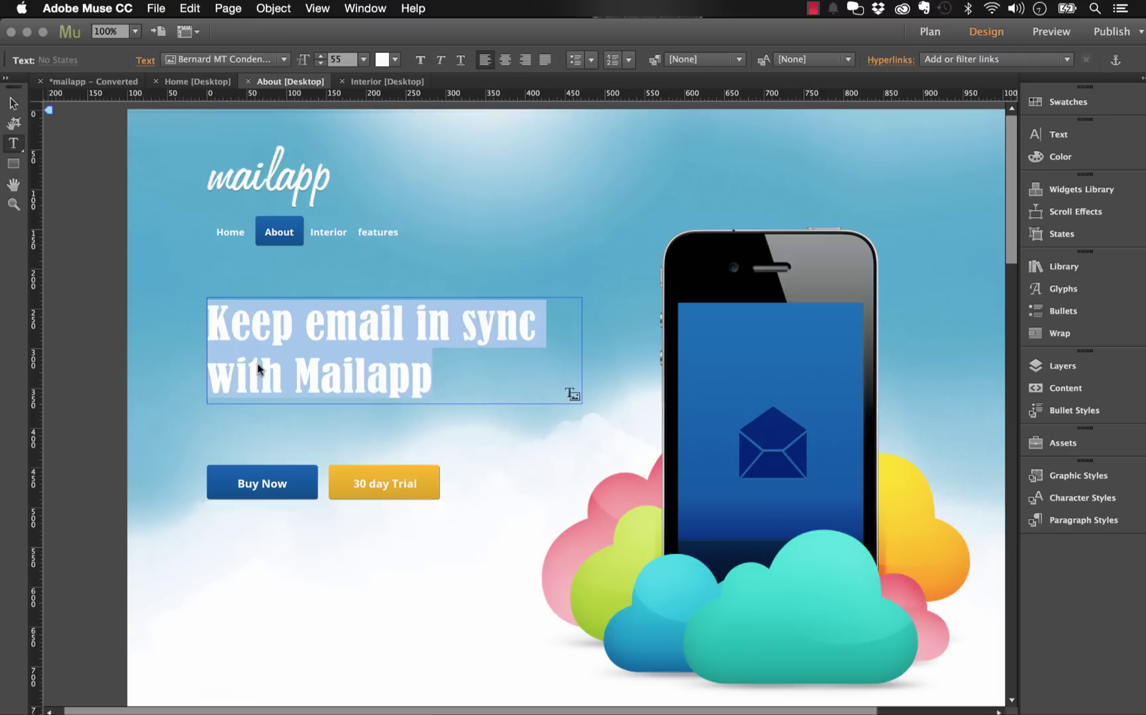
# Deselect the heading and preview the About page in the browser
pyautogui.click(405, 328)
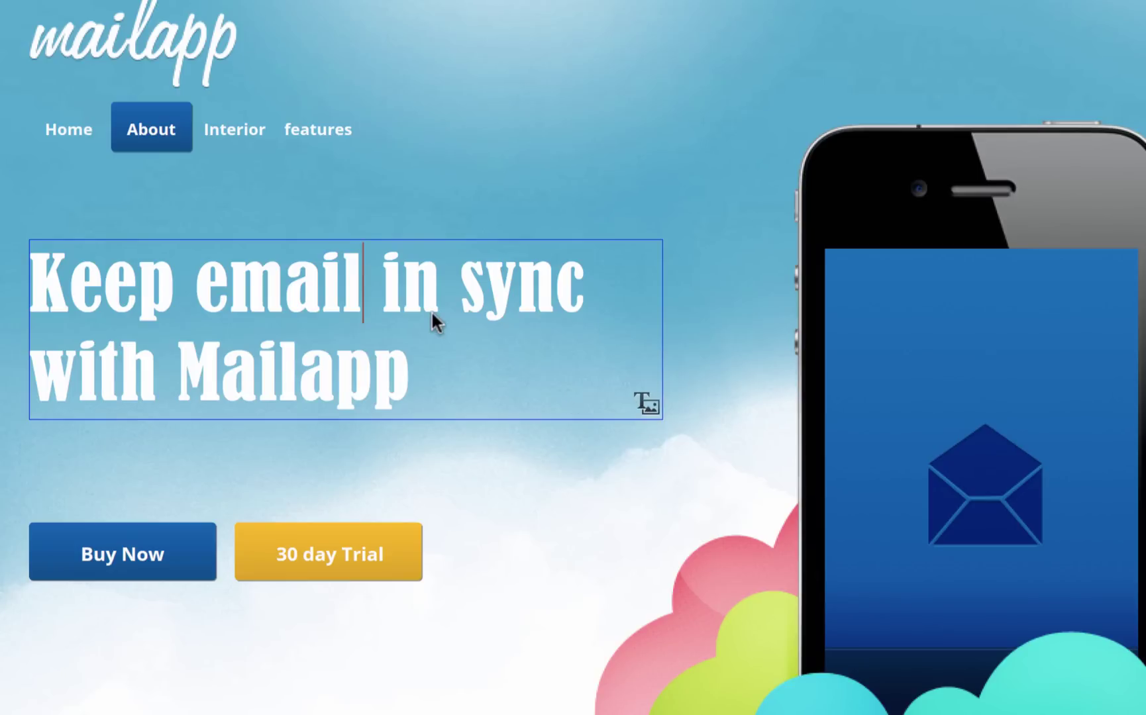
pyautogui.press('Escape')
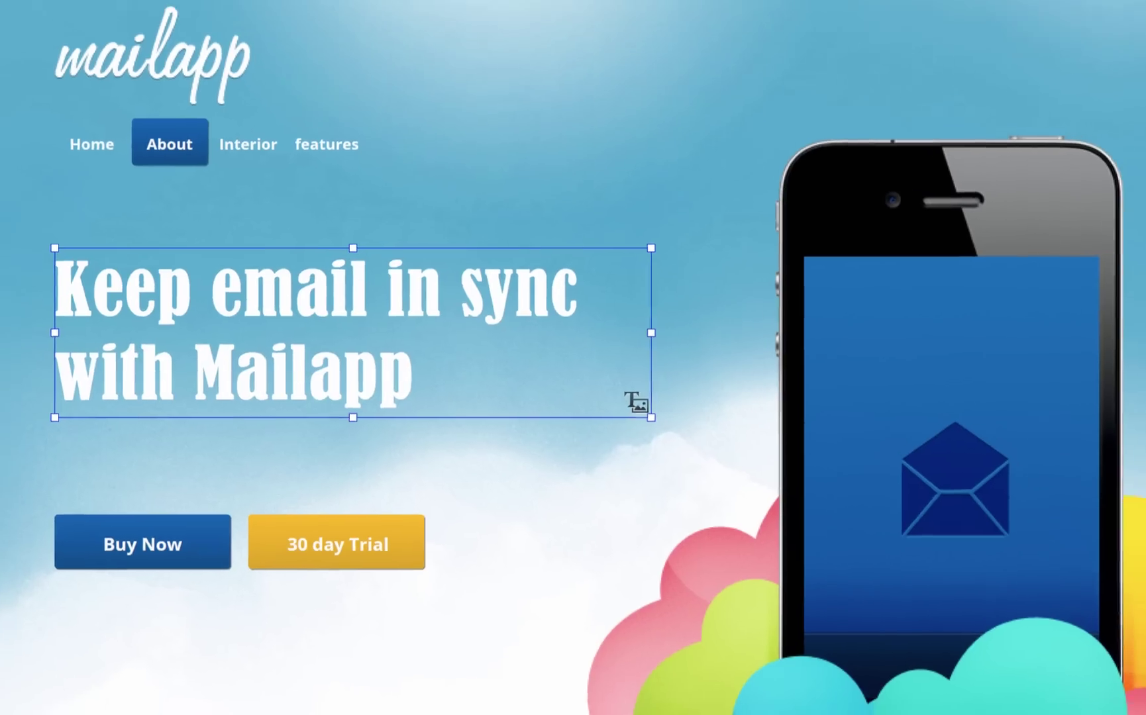
pyautogui.press('Escape')
pyautogui.press('super+shift+e')
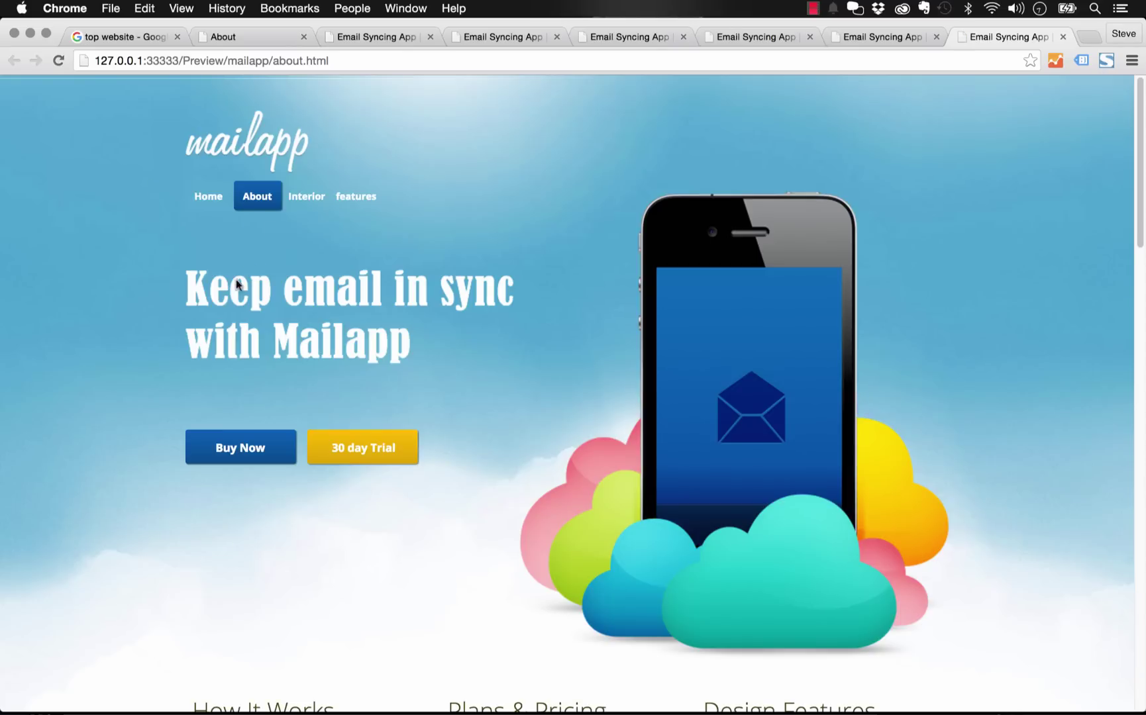
pyautogui.moveTo(191, 288); pyautogui.dragTo(371, 334)
pyautogui.moveTo(351, 285); pyautogui.dragTo(464, 344)
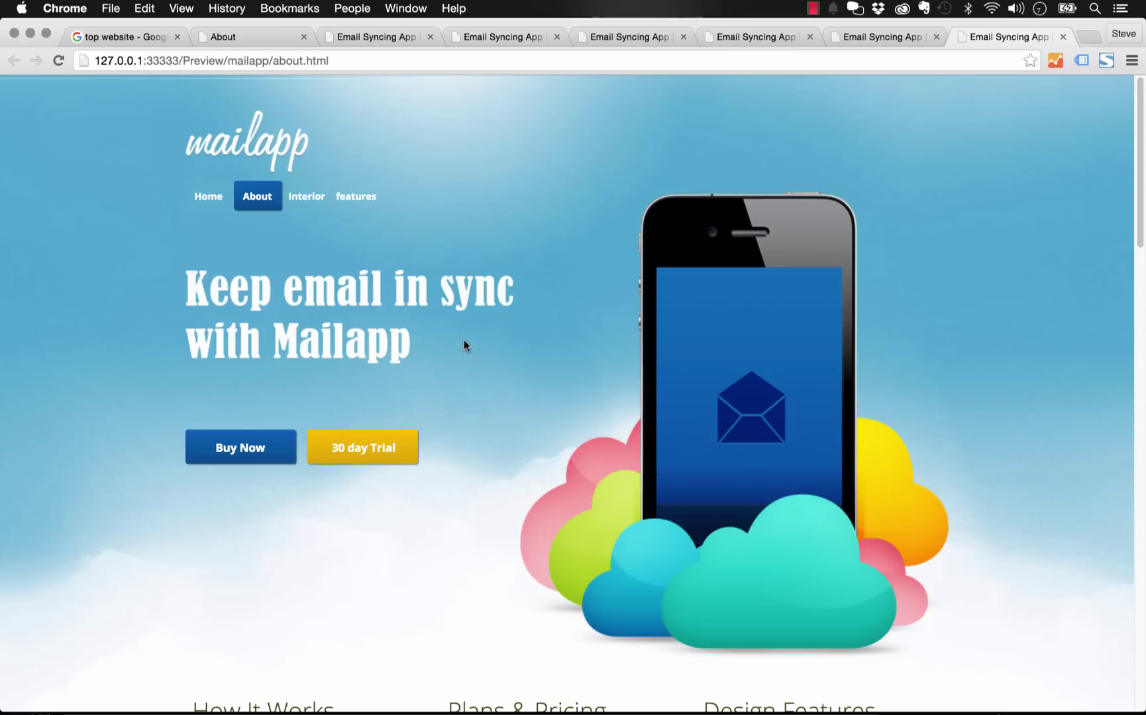
pyautogui.rightClick(573, 188)
pyautogui.click(778, 139)
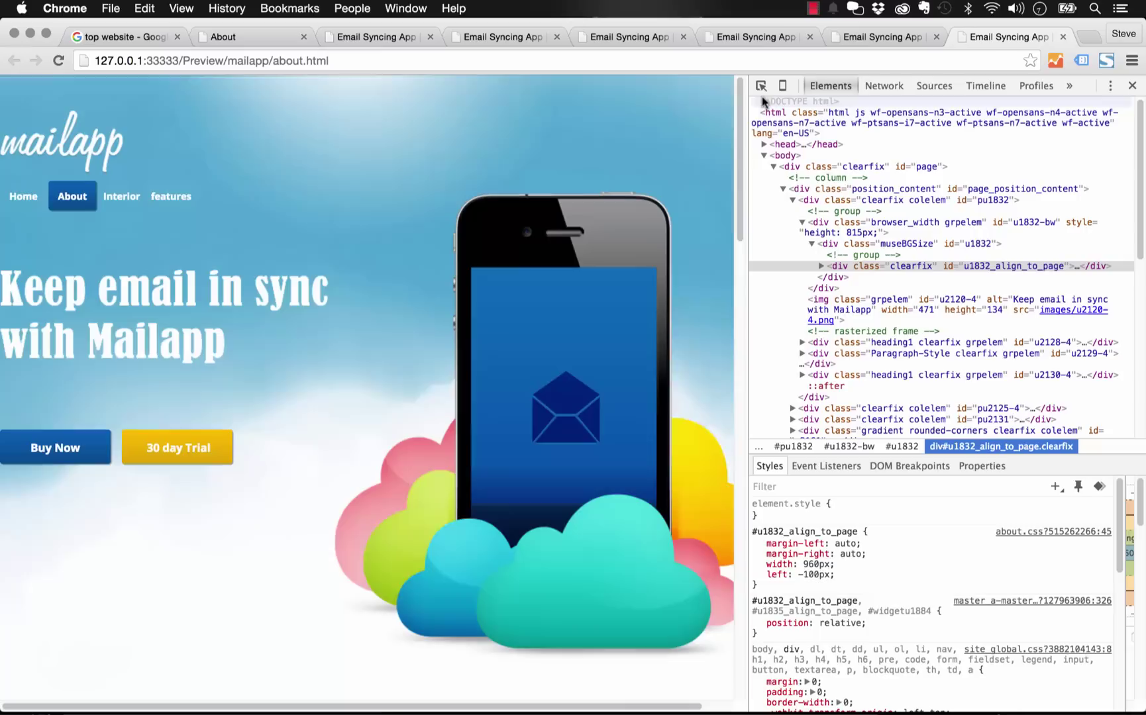
pyautogui.click(760, 85)
pyautogui.click(241, 310)
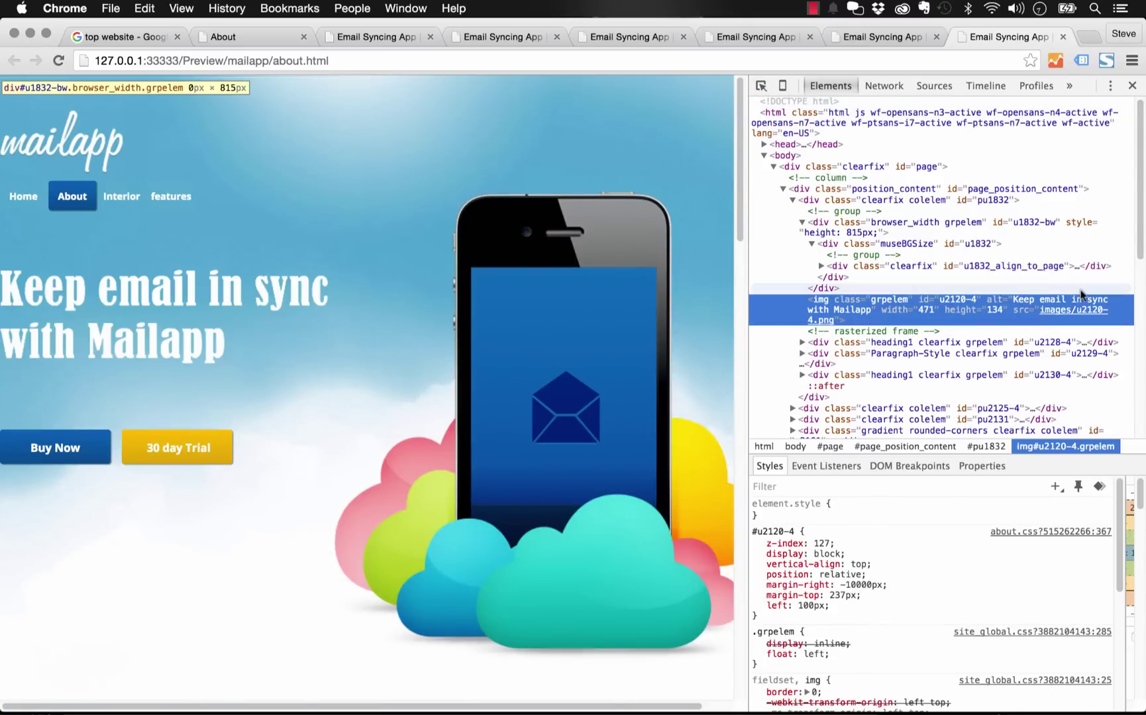
pyautogui.moveTo(1074, 311)
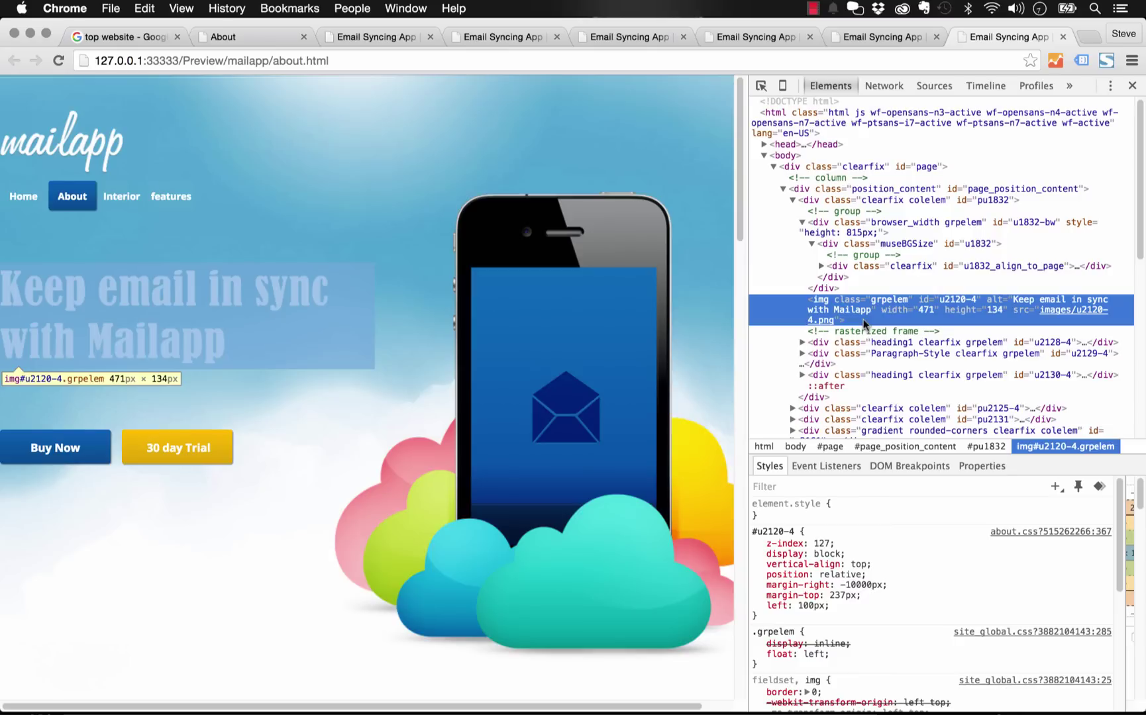
pyautogui.click(1132, 85)
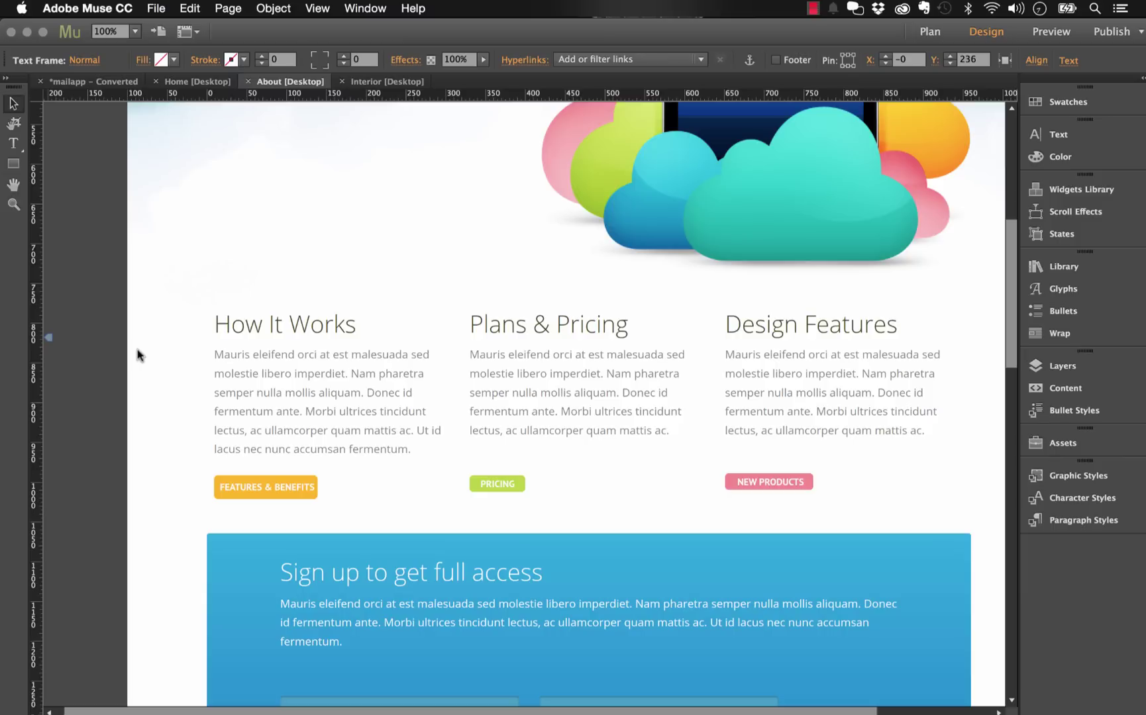
pyautogui.click(109, 82)
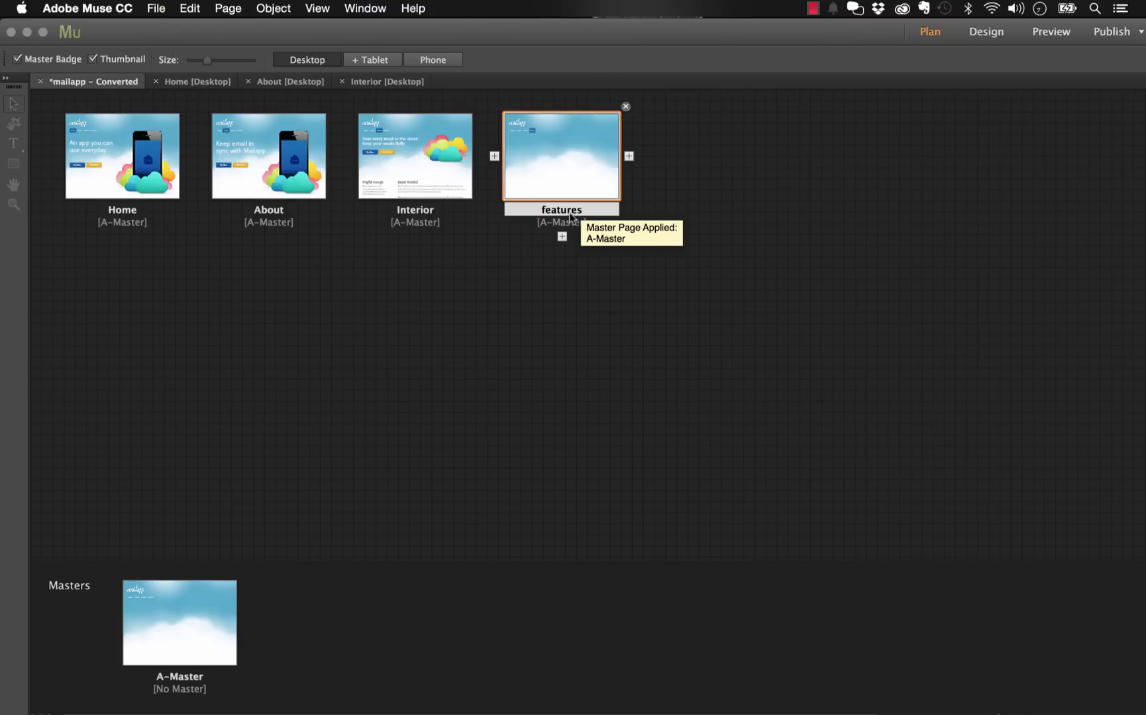
pyautogui.doubleClick(300, 170)
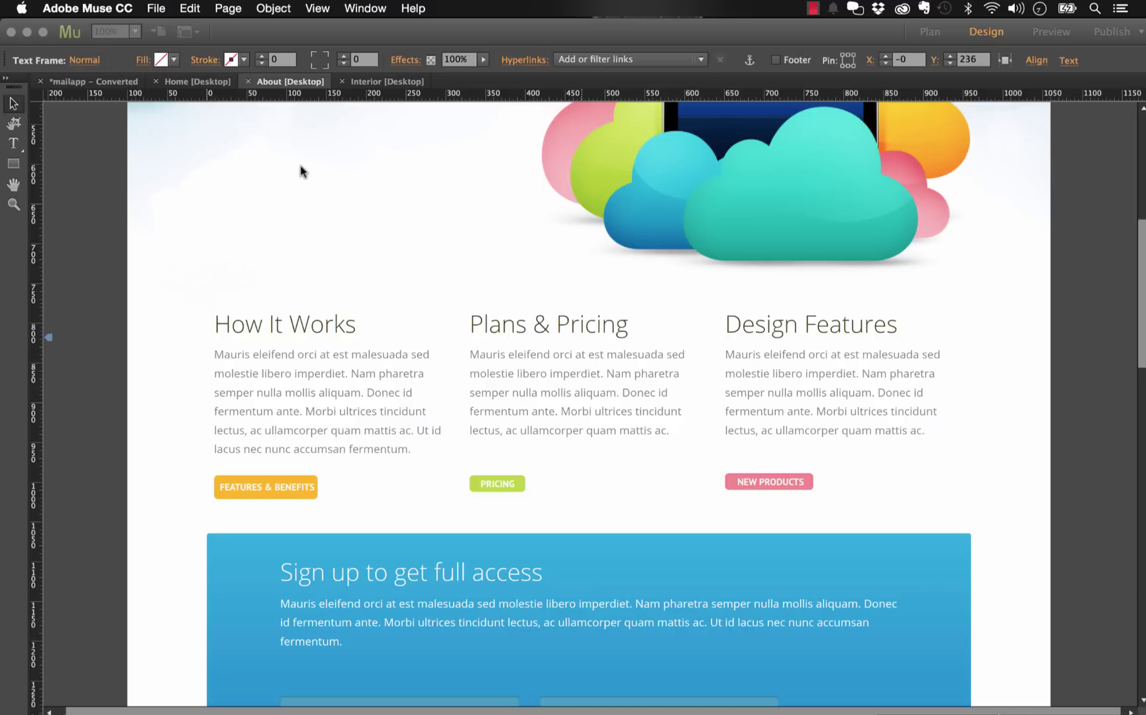
pyautogui.click(484, 262)
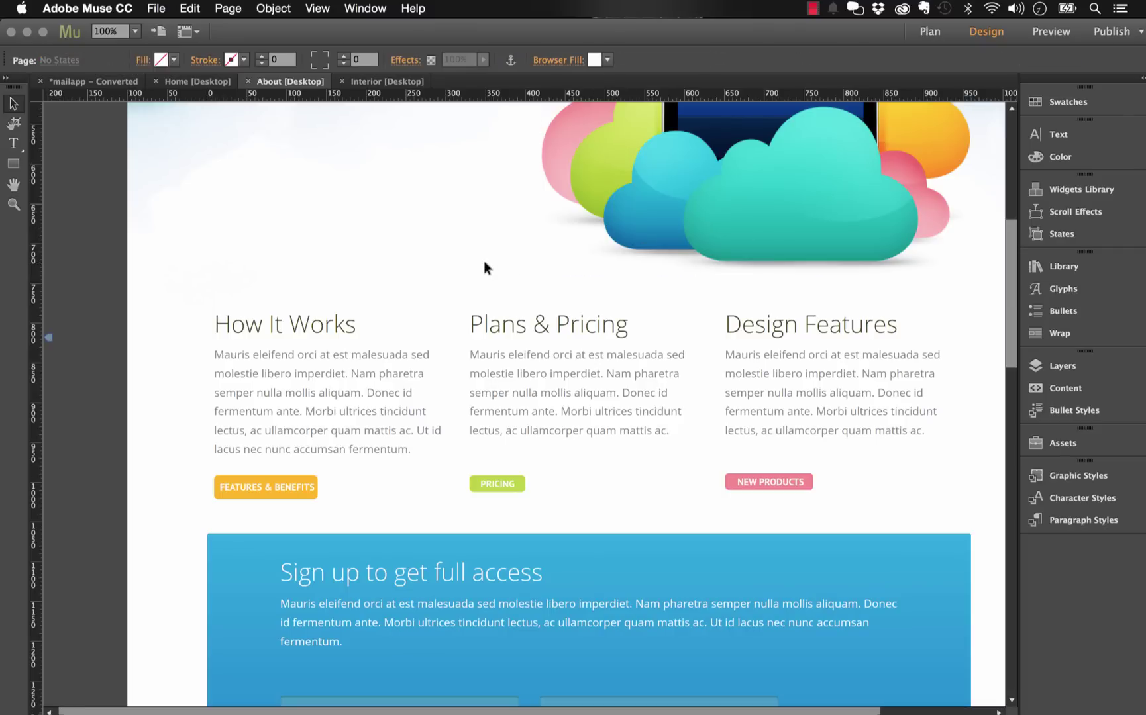
# Add a CLICK HERE text frame above How It Works linked to the features page
pyautogui.click(13, 143)
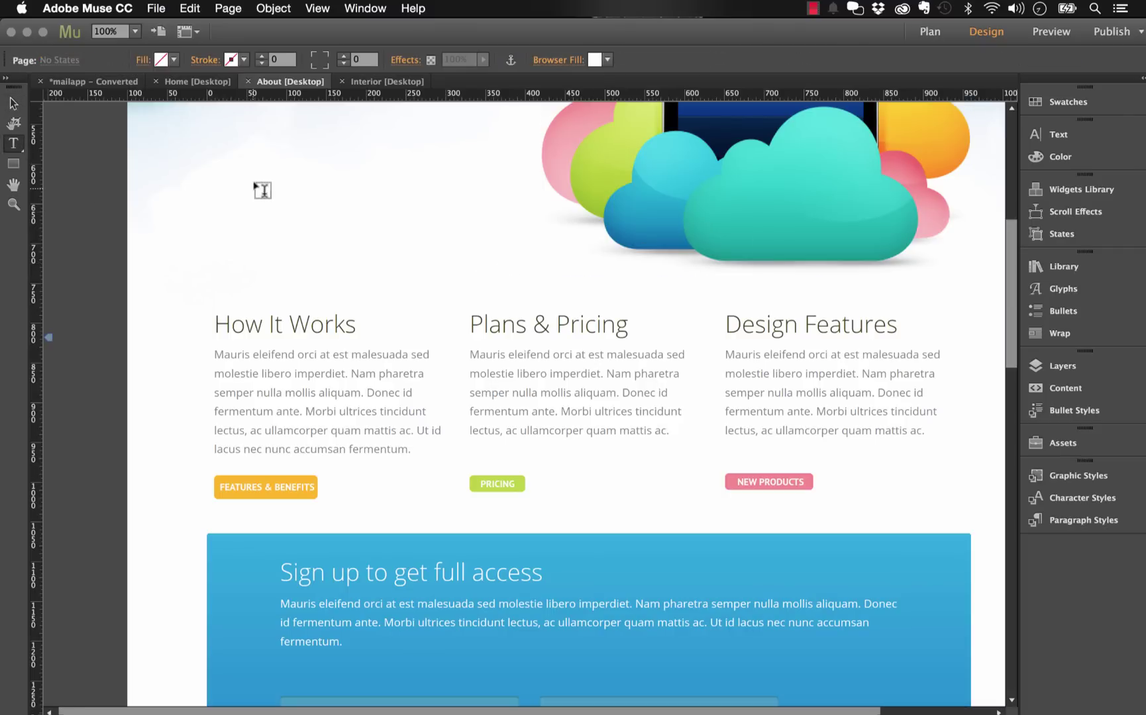
pyautogui.moveTo(228, 173); pyautogui.dragTo(368, 221)
pyautogui.write('CLICK HERE')
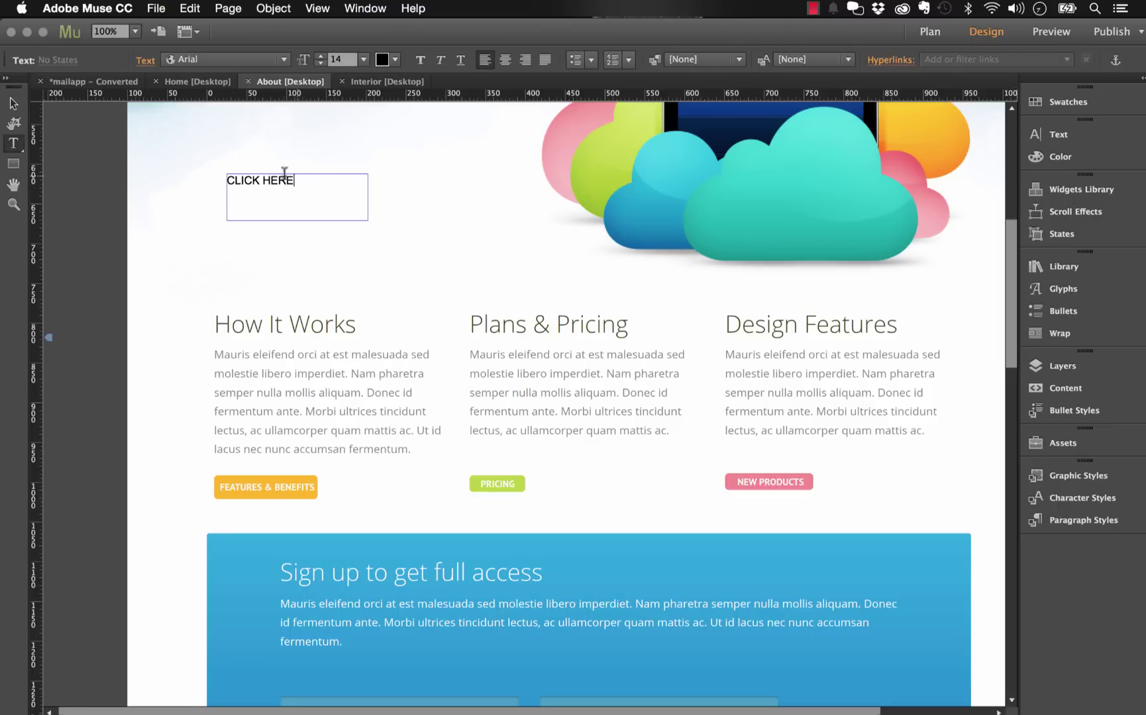
pyautogui.moveTo(294, 180); pyautogui.dragTo(210, 179)
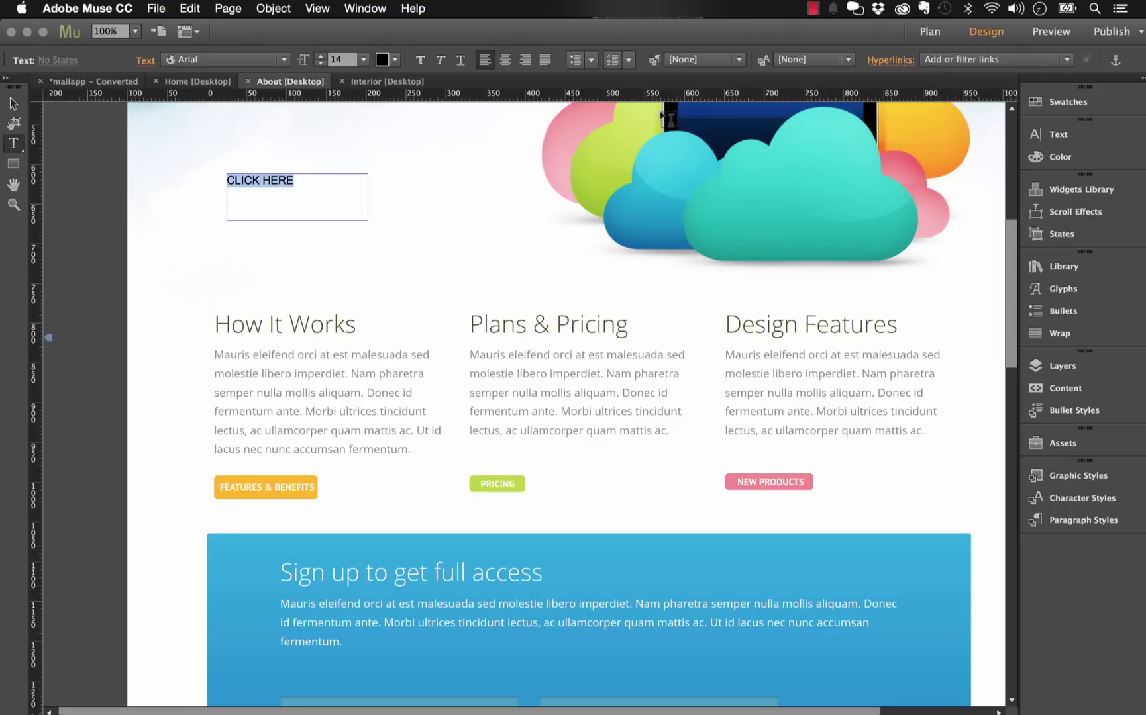
pyautogui.click(981, 60)
pyautogui.click(967, 171)
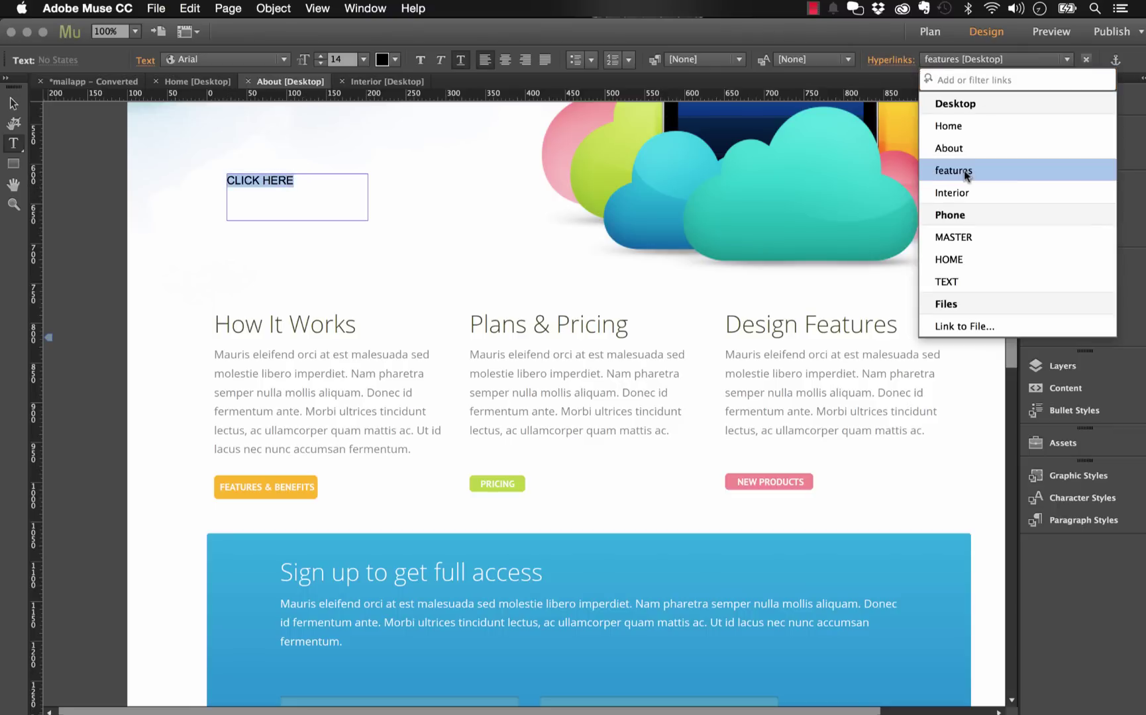
# Enlarge CLICK HERE to 26 pt and Alt-drag the frame to create a copy
pyautogui.click(13, 104)
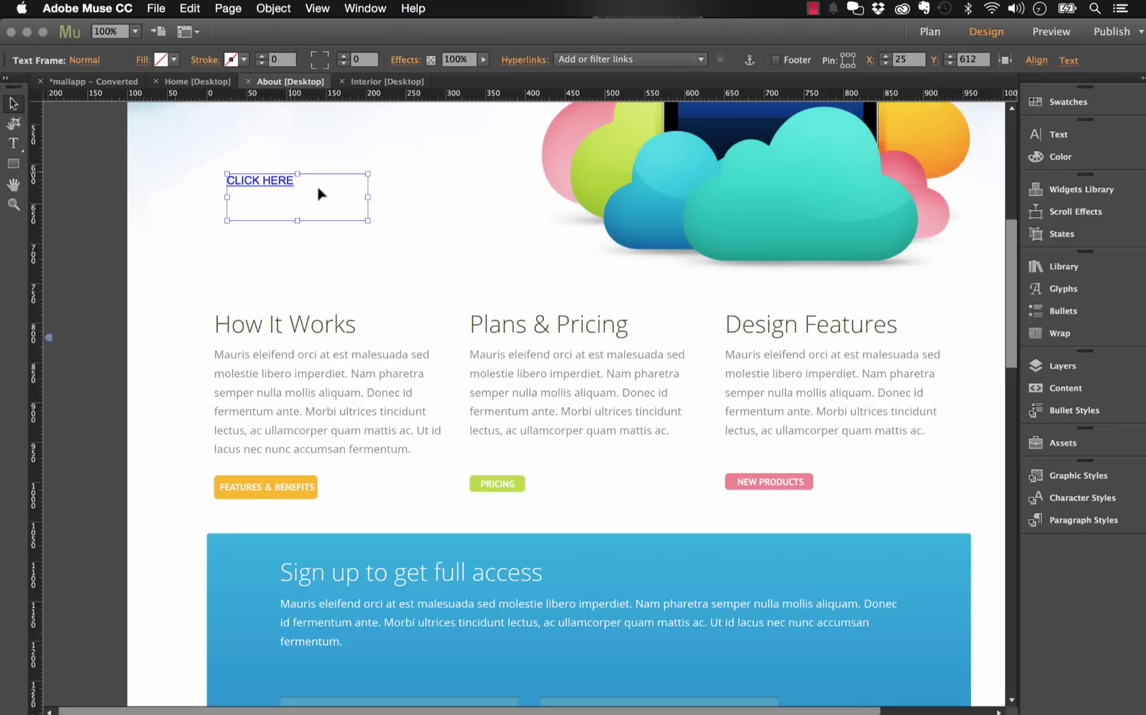
pyautogui.click(275, 234)
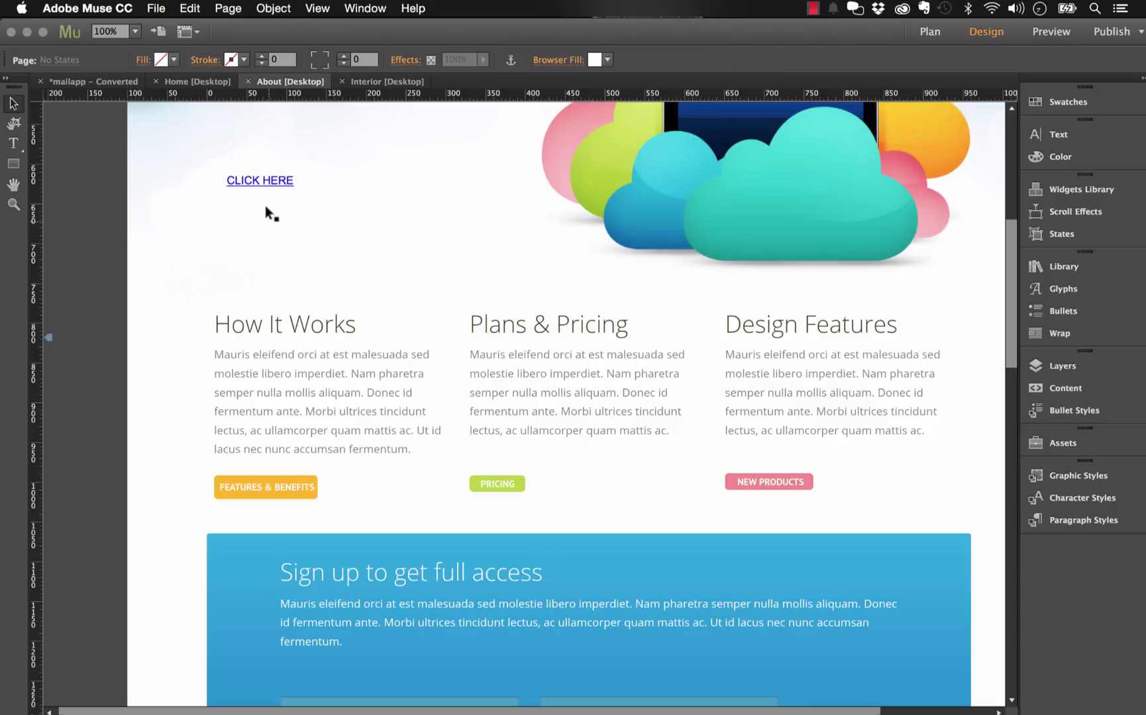
pyautogui.click(264, 189)
pyautogui.doubleClick(264, 190)
pyautogui.moveTo(323, 57); pyautogui.dragTo(322, 57)
pyautogui.click(13, 104)
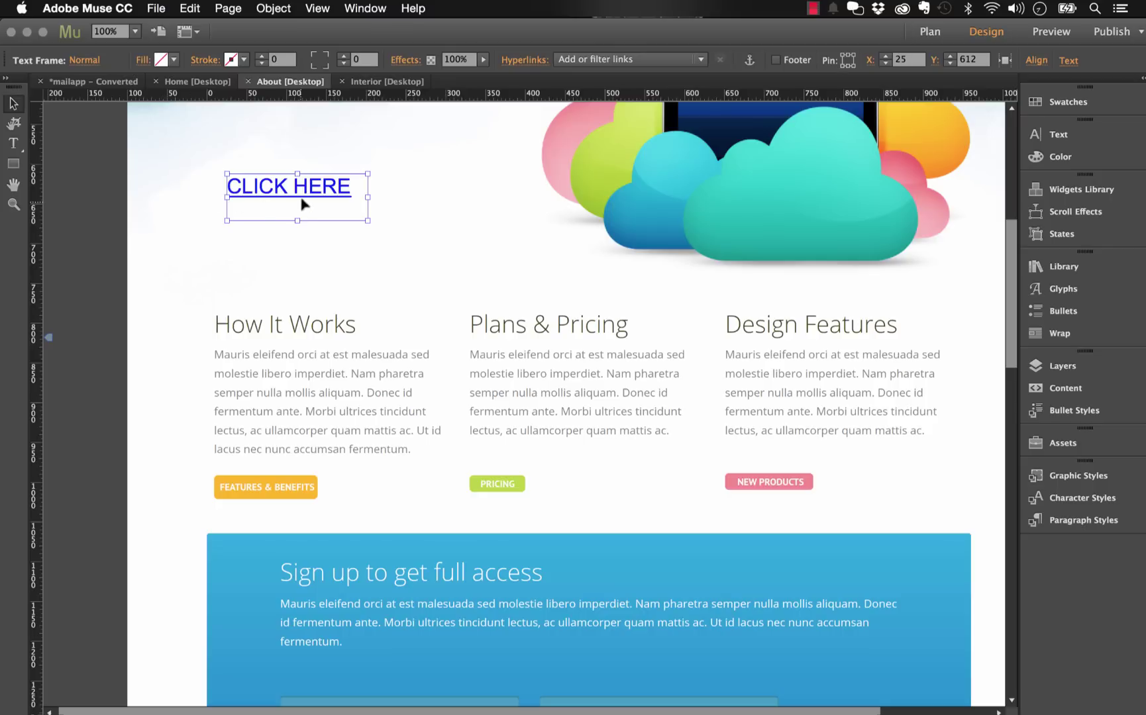
pyautogui.moveTo(307, 193); pyautogui.dragTo(549, 236)
# Replace the duplicated text with VIEW DESIGN FEATURES
pyautogui.tripleClick(336, 233)
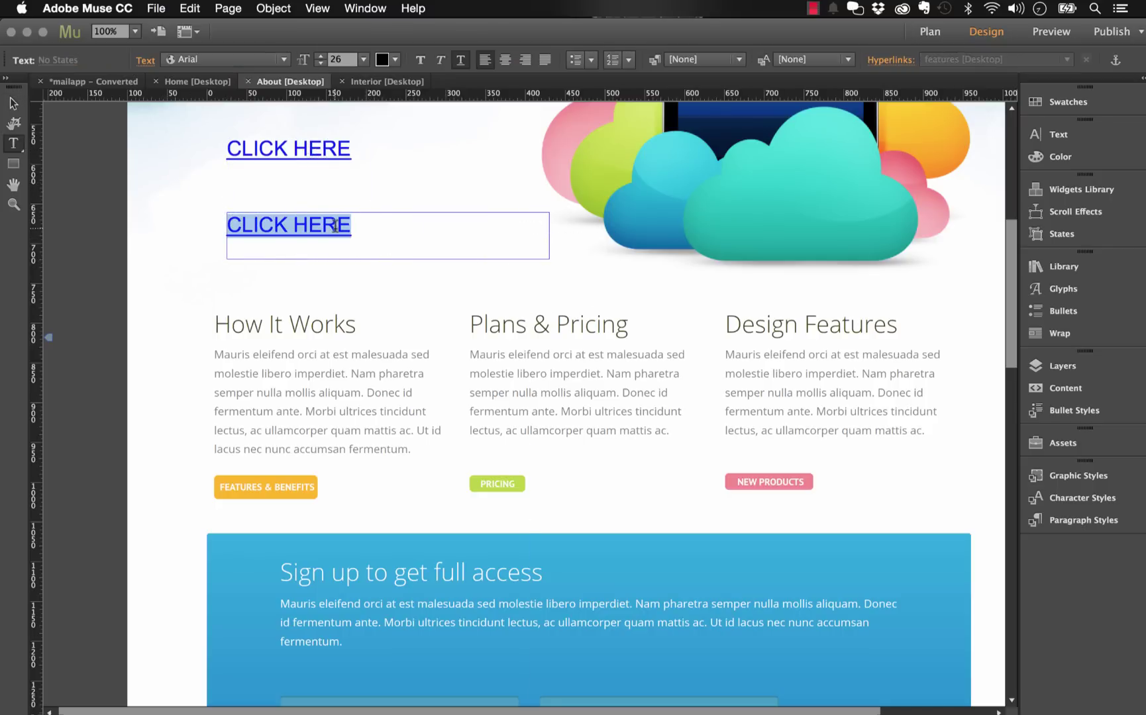
pyautogui.write('DESI')
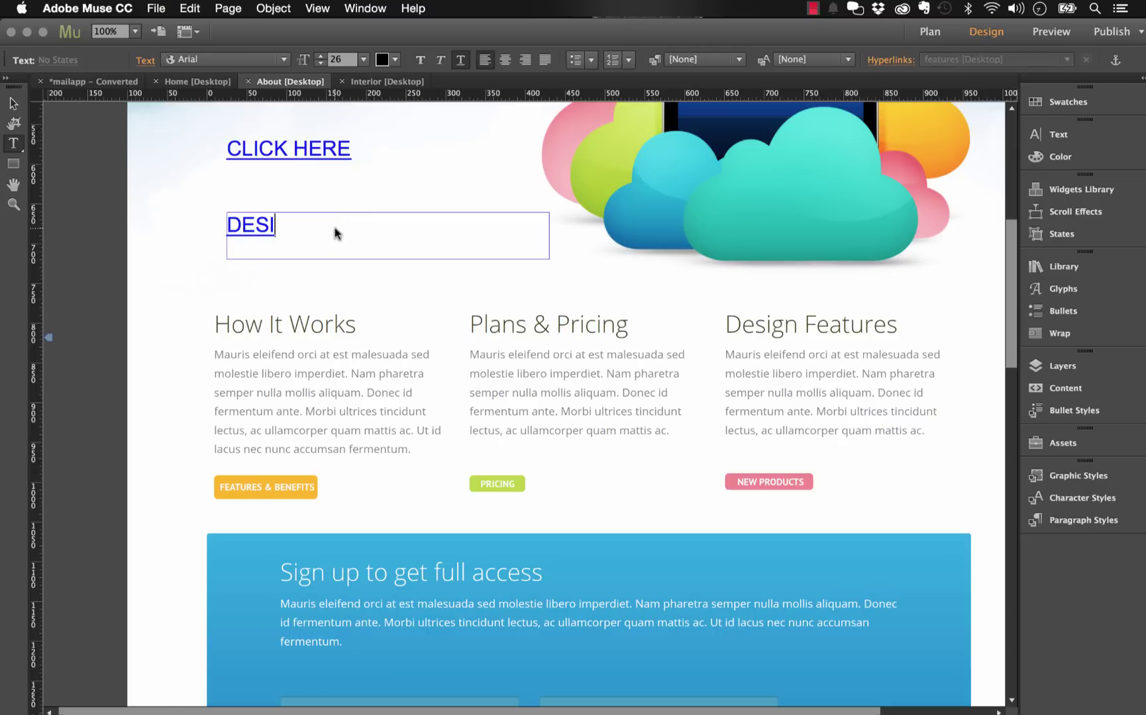
pyautogui.write('GN FEATURES')
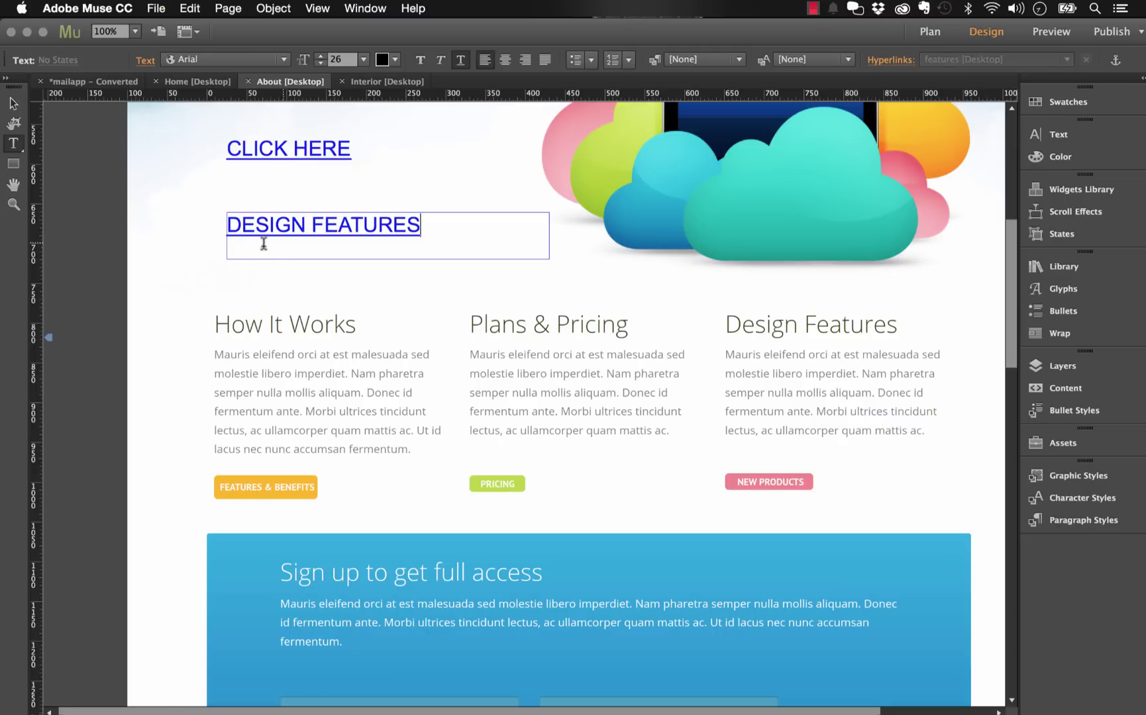
pyautogui.click(229, 229)
pyautogui.write('VIEW')
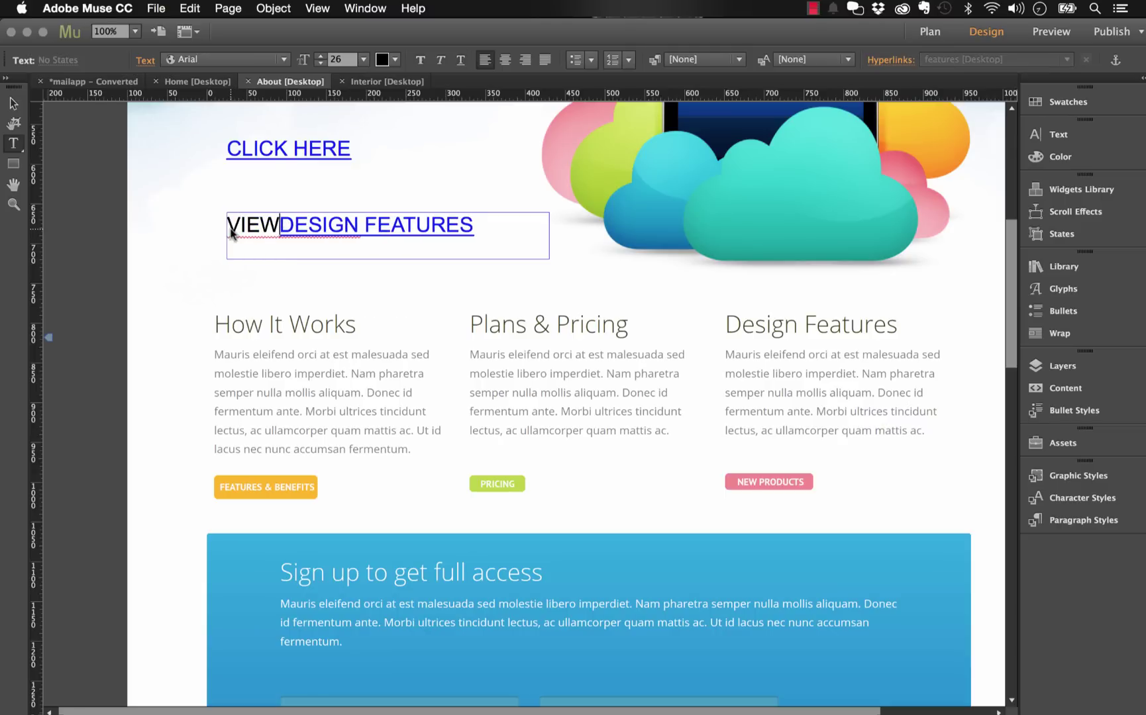
# Link the whole VIEW DESIGN FEATURES line to the features page
pyautogui.tripleClick(442, 223)
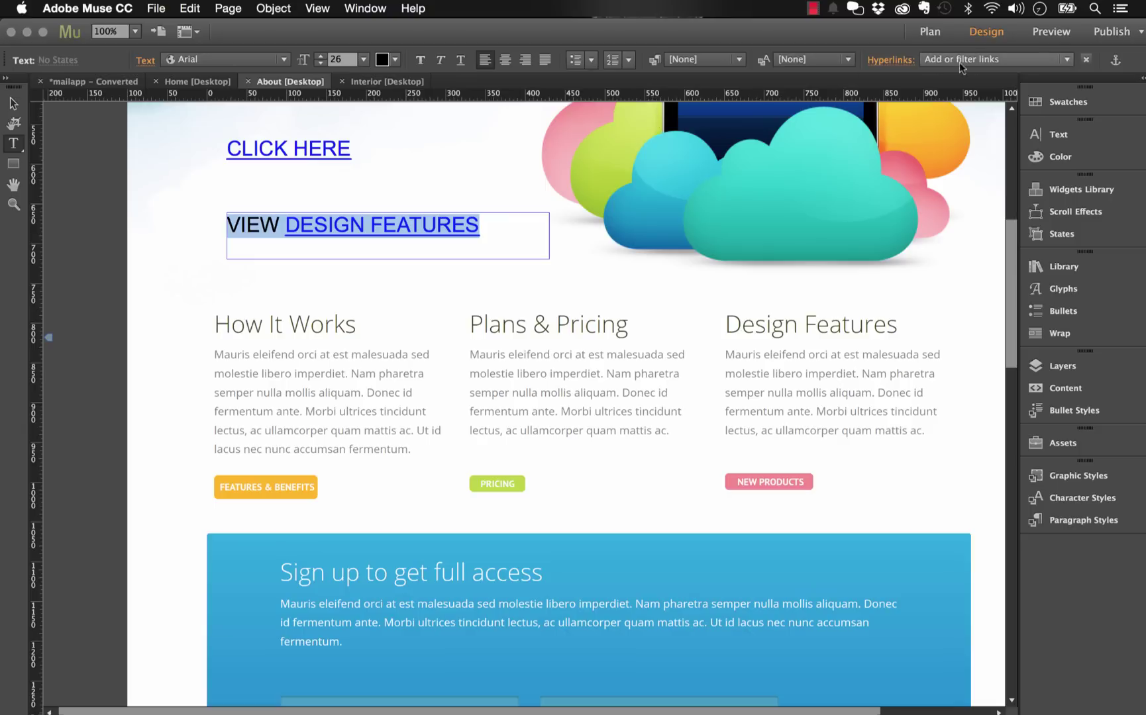
pyautogui.click(985, 61)
pyautogui.click(956, 174)
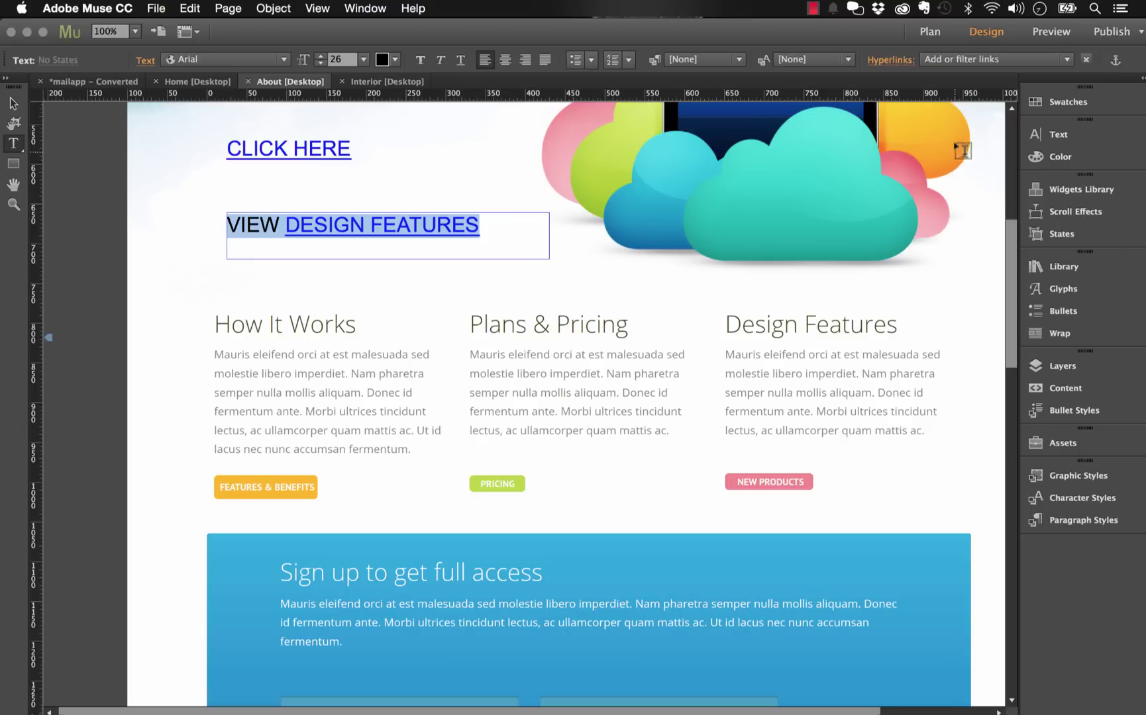
pyautogui.click(961, 60)
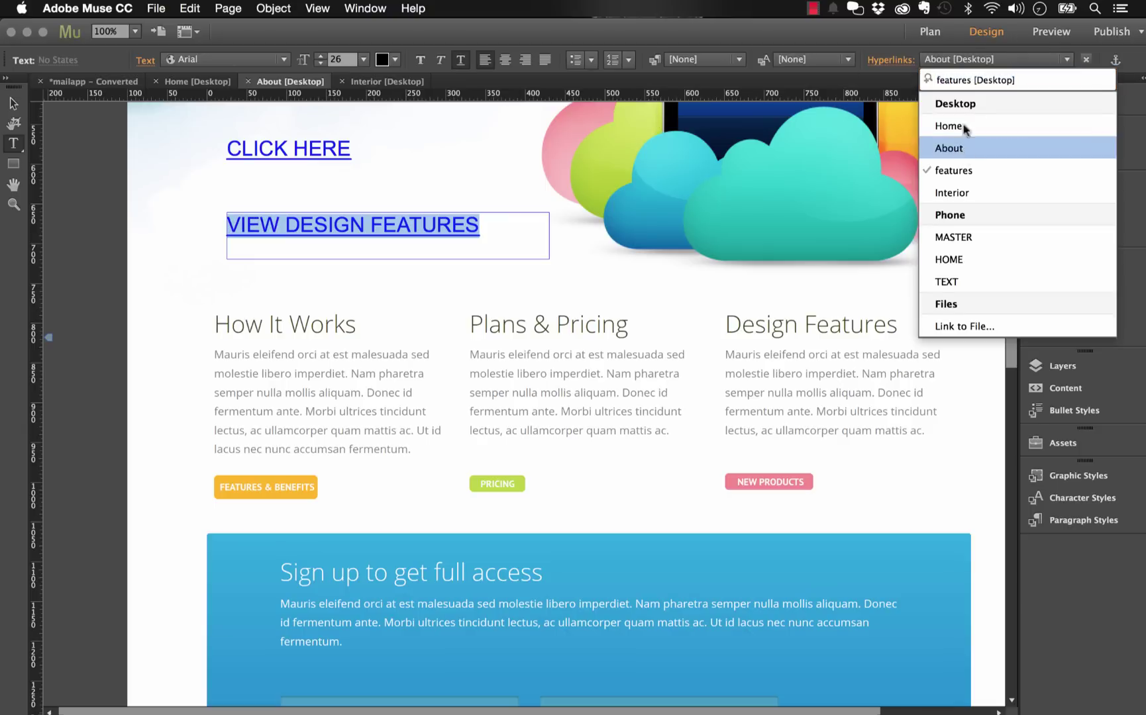
pyautogui.click(965, 152)
pyautogui.click(960, 59)
pyautogui.click(963, 171)
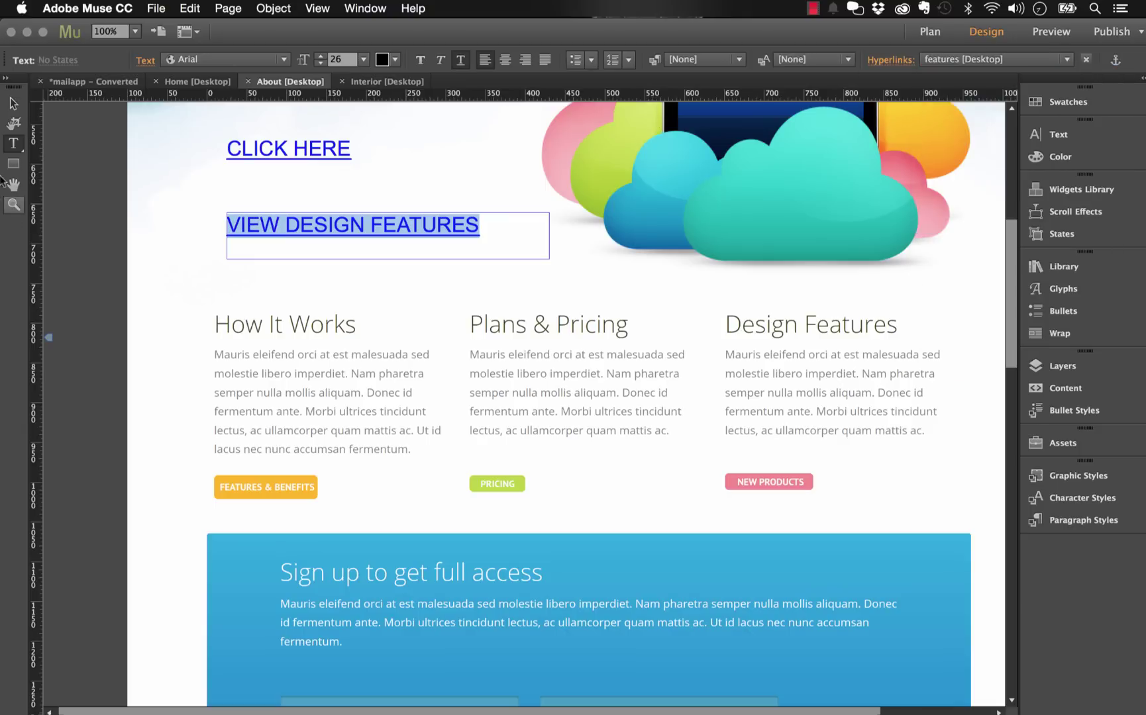
# Nudge the VIEW DESIGN FEATURES frame slightly up toward CLICK HERE
pyautogui.click(14, 103)
pyautogui.click(207, 226)
pyautogui.click(306, 225)
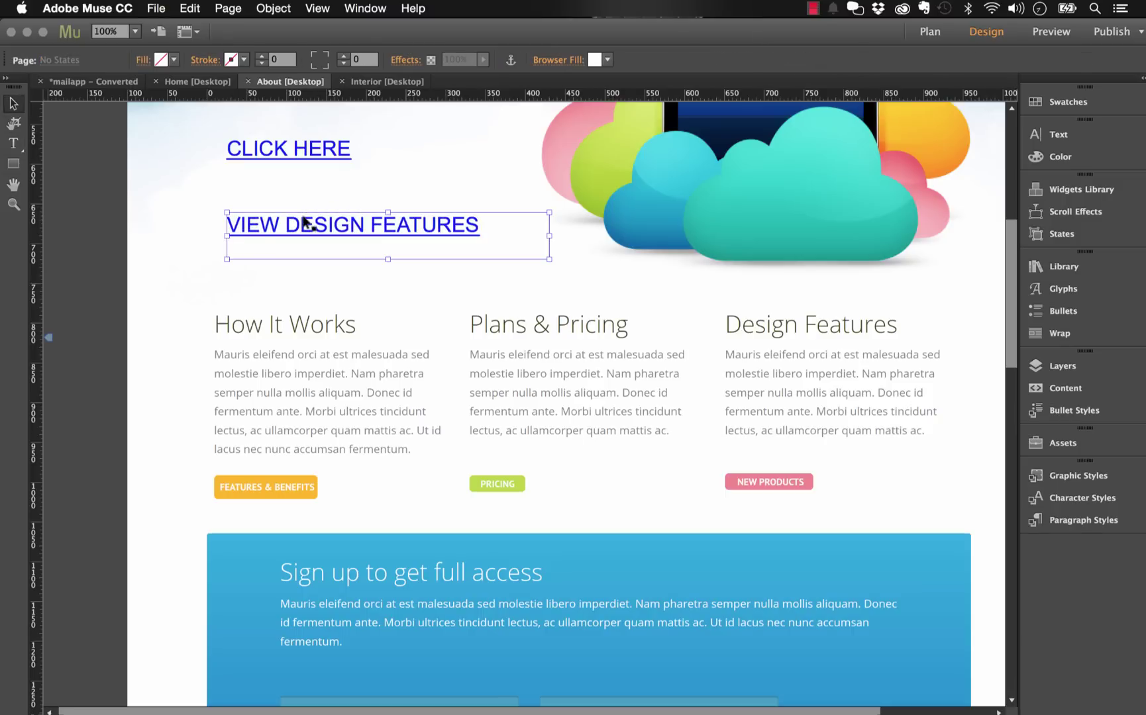
pyautogui.moveTo(306, 228); pyautogui.dragTo(308, 213)
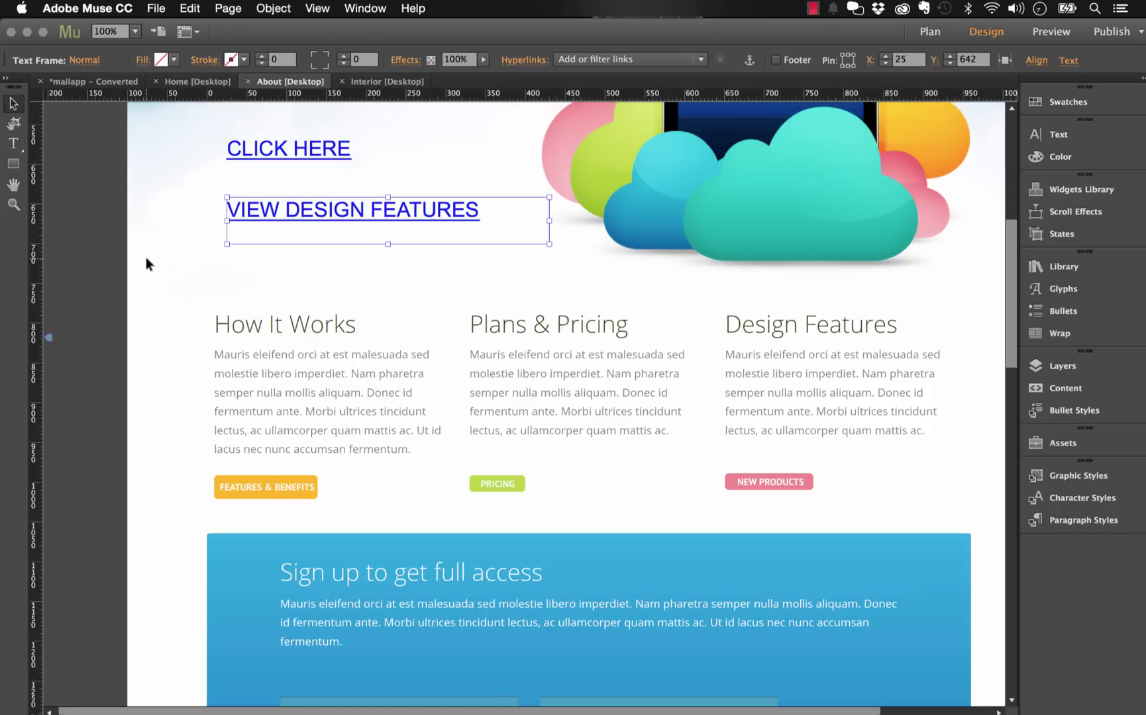
pyautogui.click(204, 300)
pyautogui.scroll(5, 207, 302)
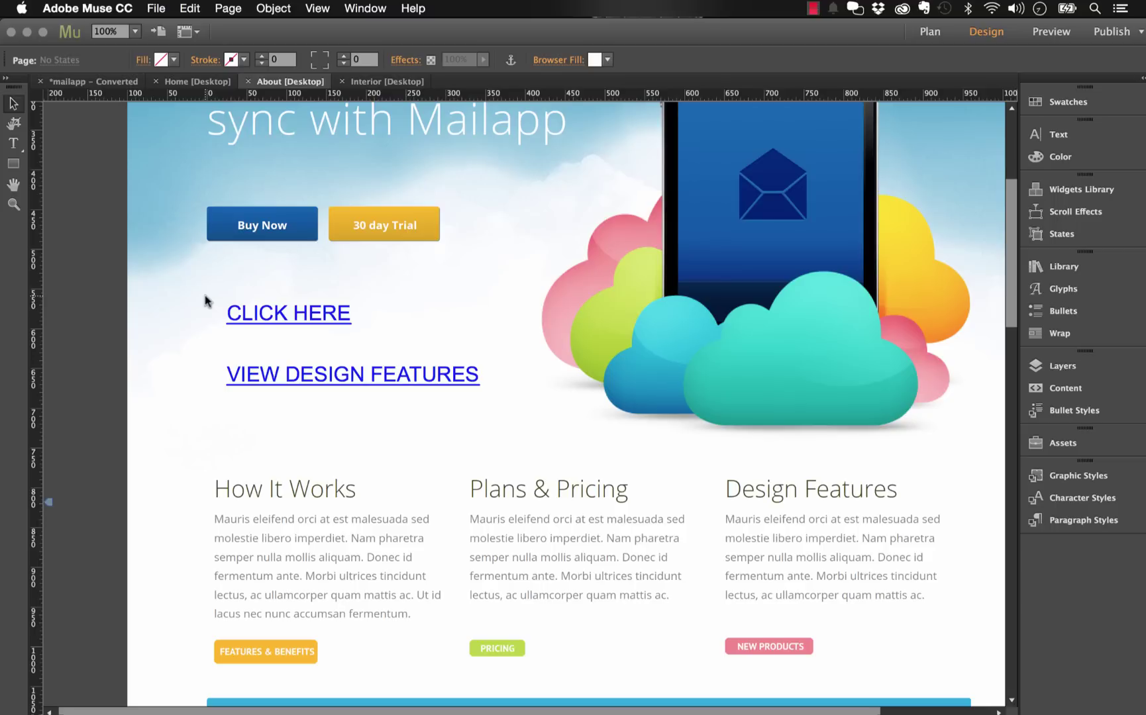
pyautogui.click(327, 335)
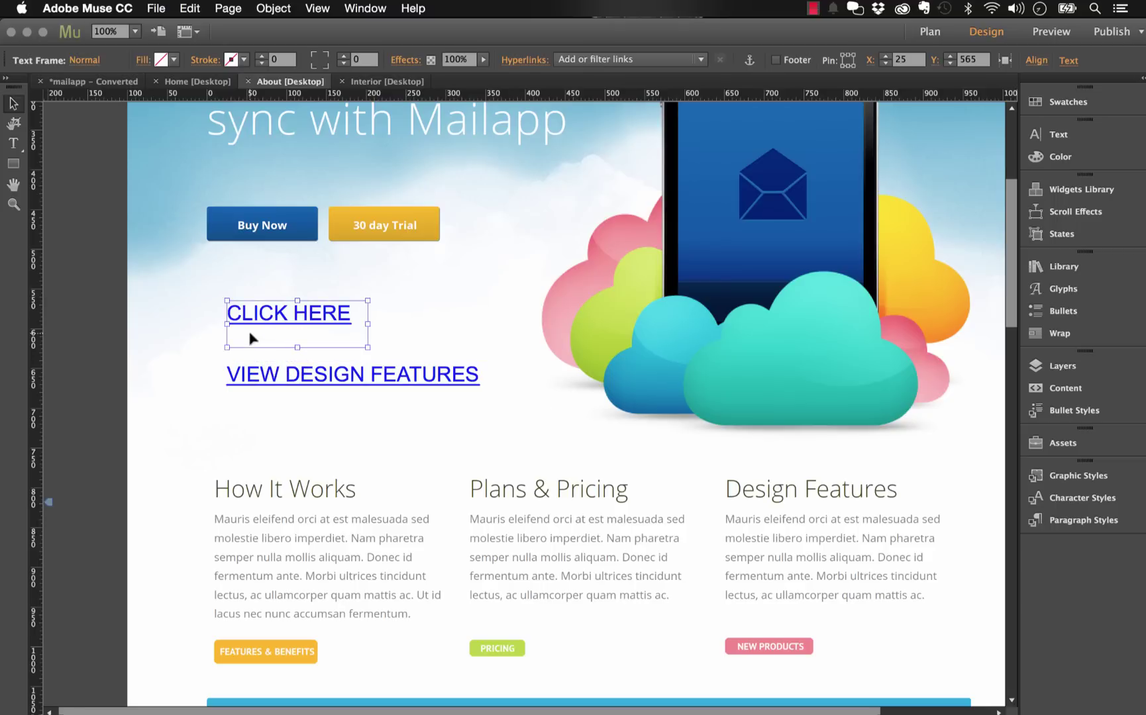
pyautogui.click(195, 365)
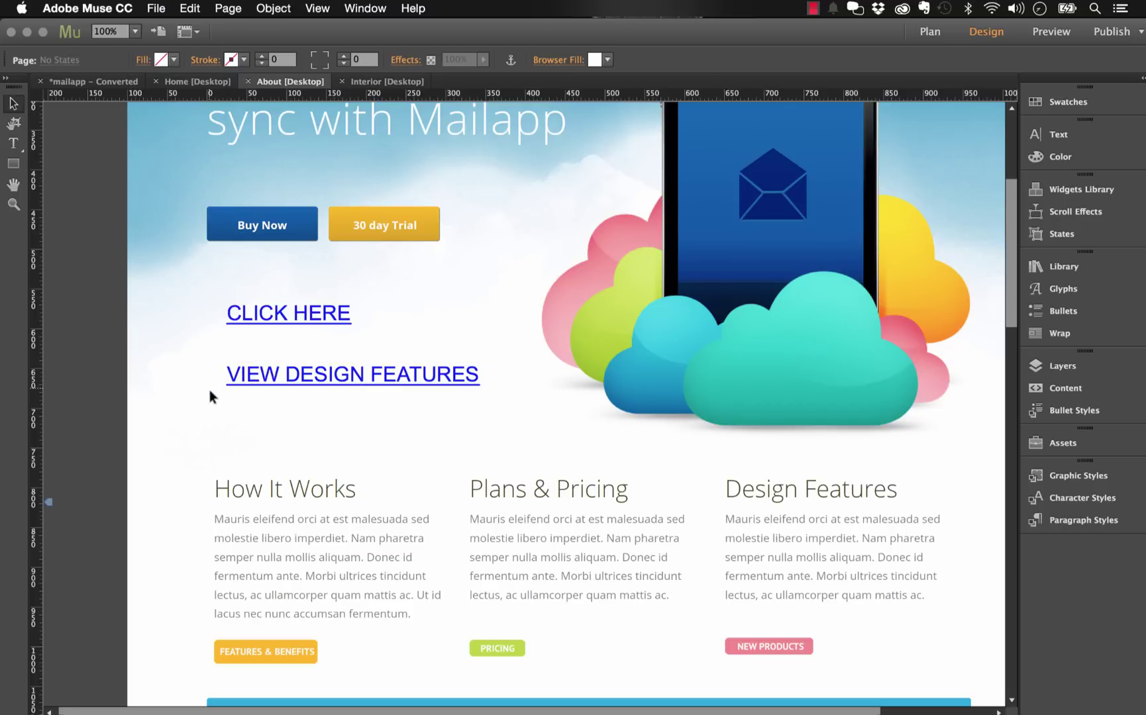
# Reword the second link to LA WEB DESIGNER, then select the CLICK HERE line
pyautogui.click(265, 382)
pyautogui.doubleClick(263, 379)
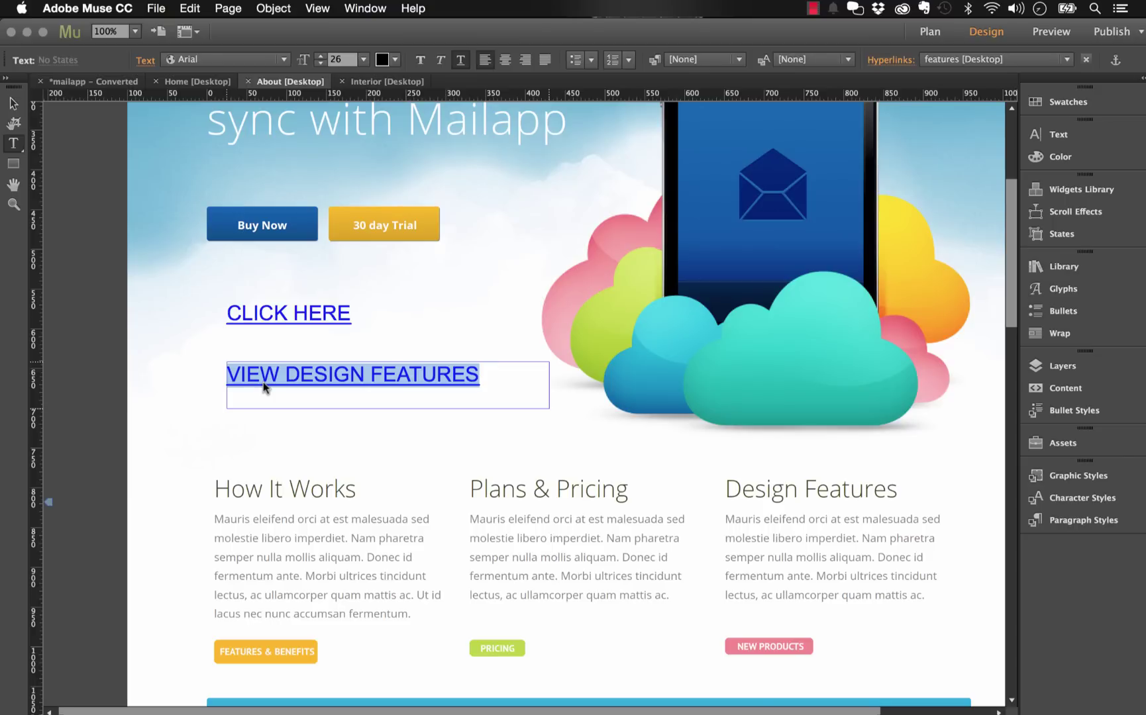
pyautogui.write('LA WEB D')
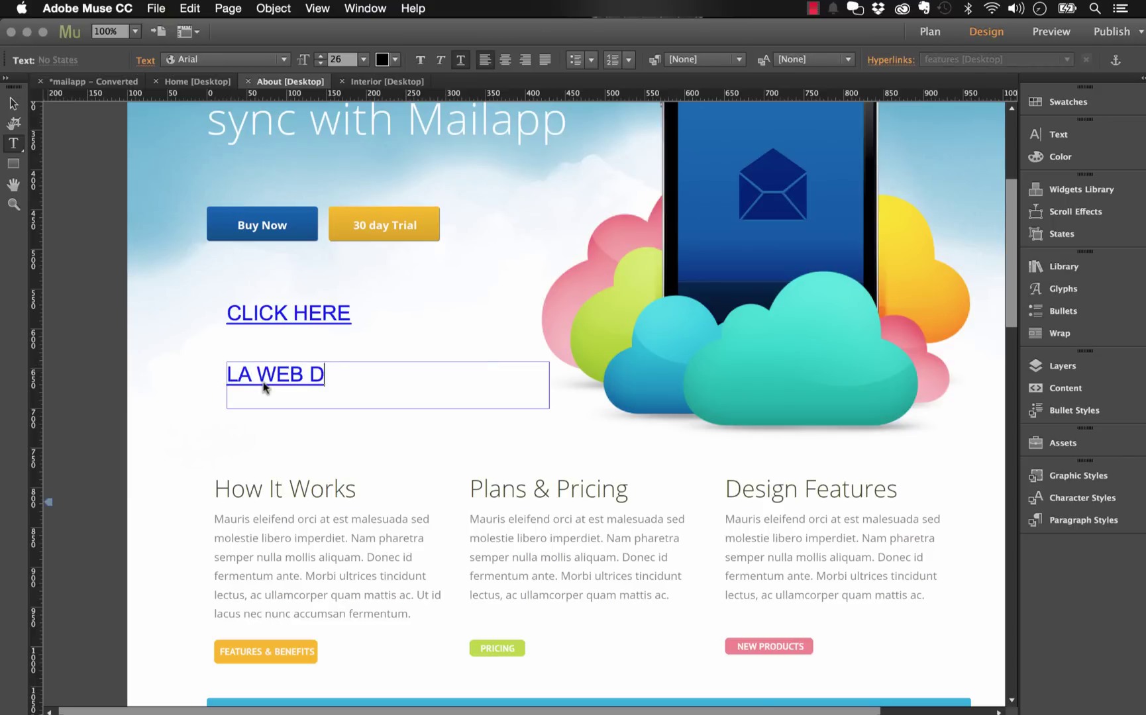
pyautogui.write('ESIGNER')
pyautogui.moveTo(418, 376); pyautogui.dragTo(214, 377)
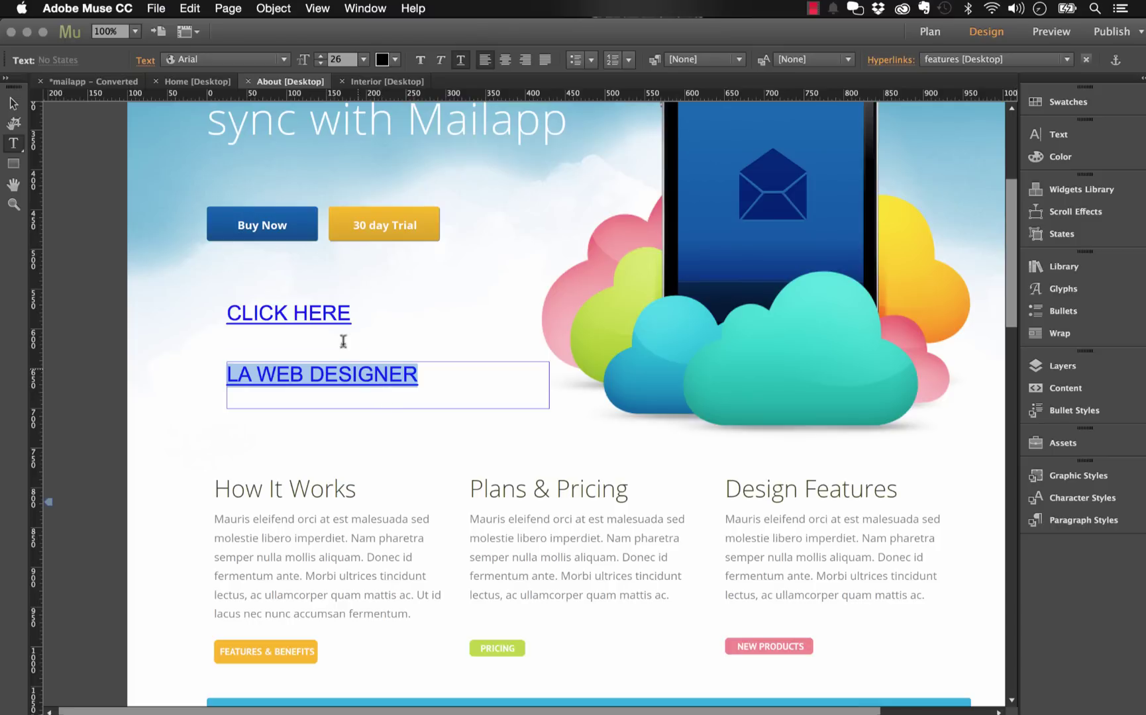
pyautogui.tripleClick(329, 321)
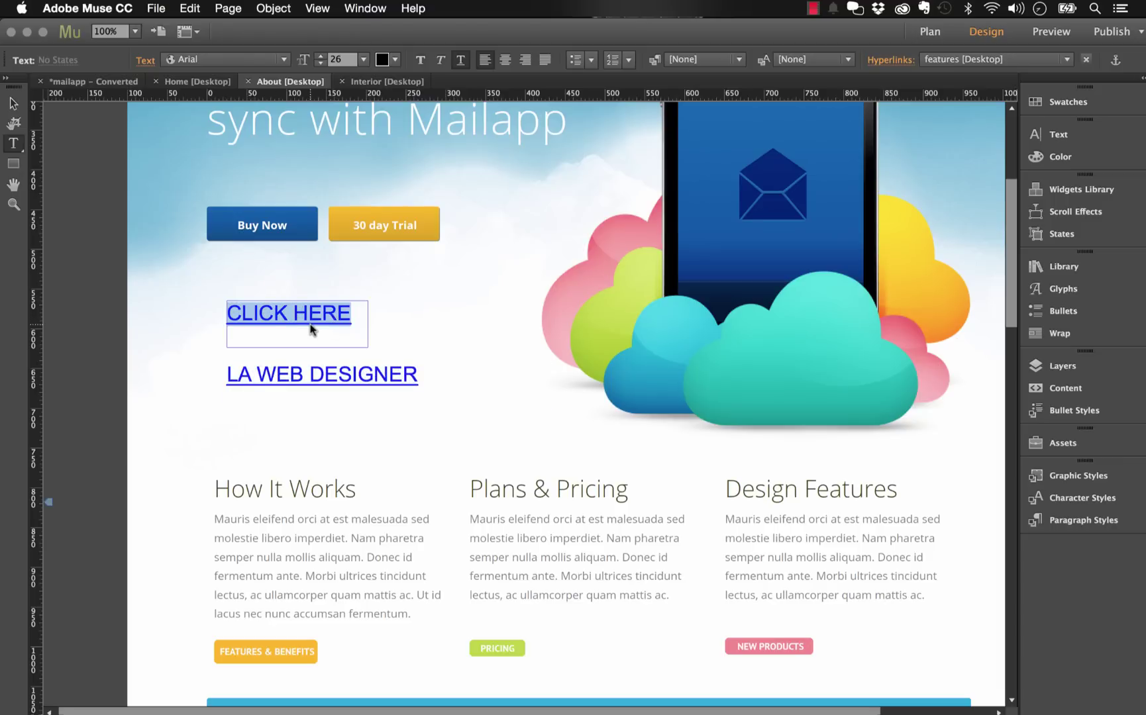
pyautogui.click(187, 345)
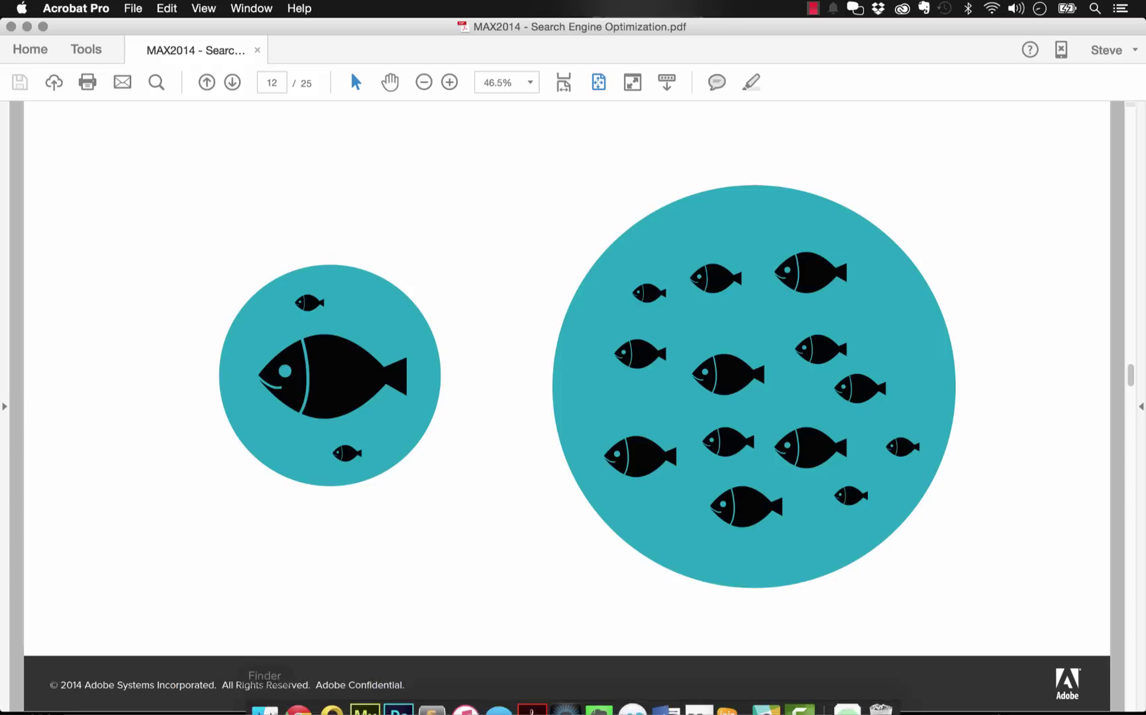
# Search Google for 'shoes' and scroll through the roughly 741,000,000 ad-heavy results
pyautogui.click(296, 693)
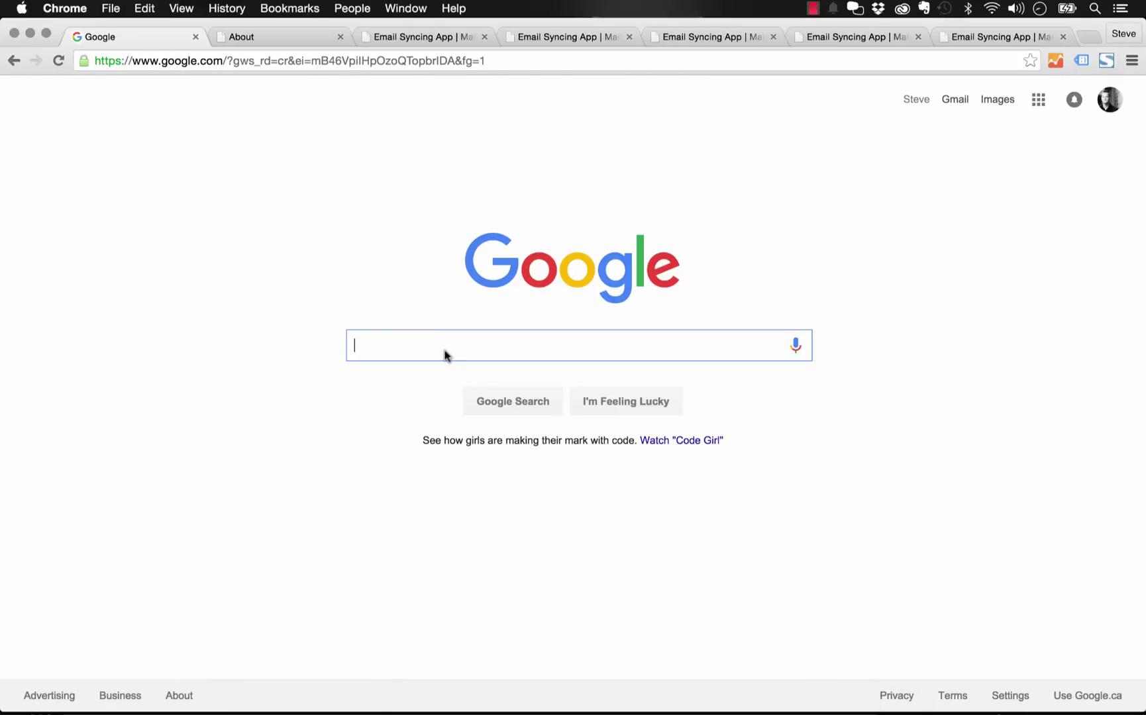
pyautogui.write('shoes')
pyautogui.press('Return')
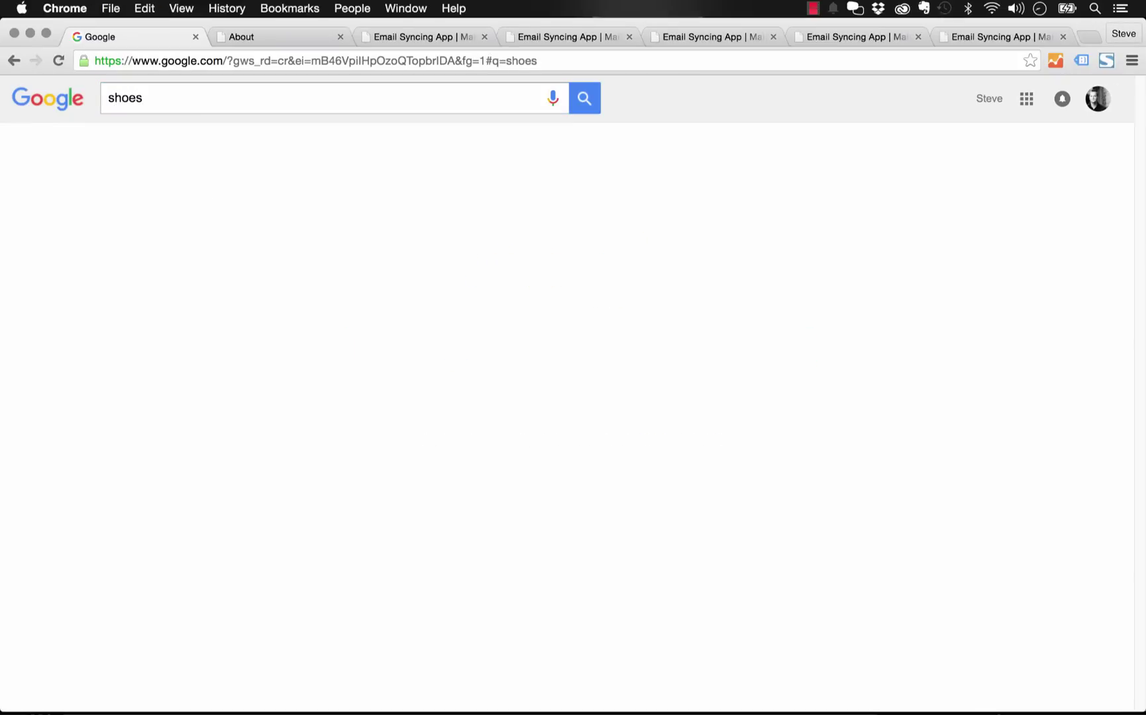
pyautogui.scroll(-3, 540, 319)
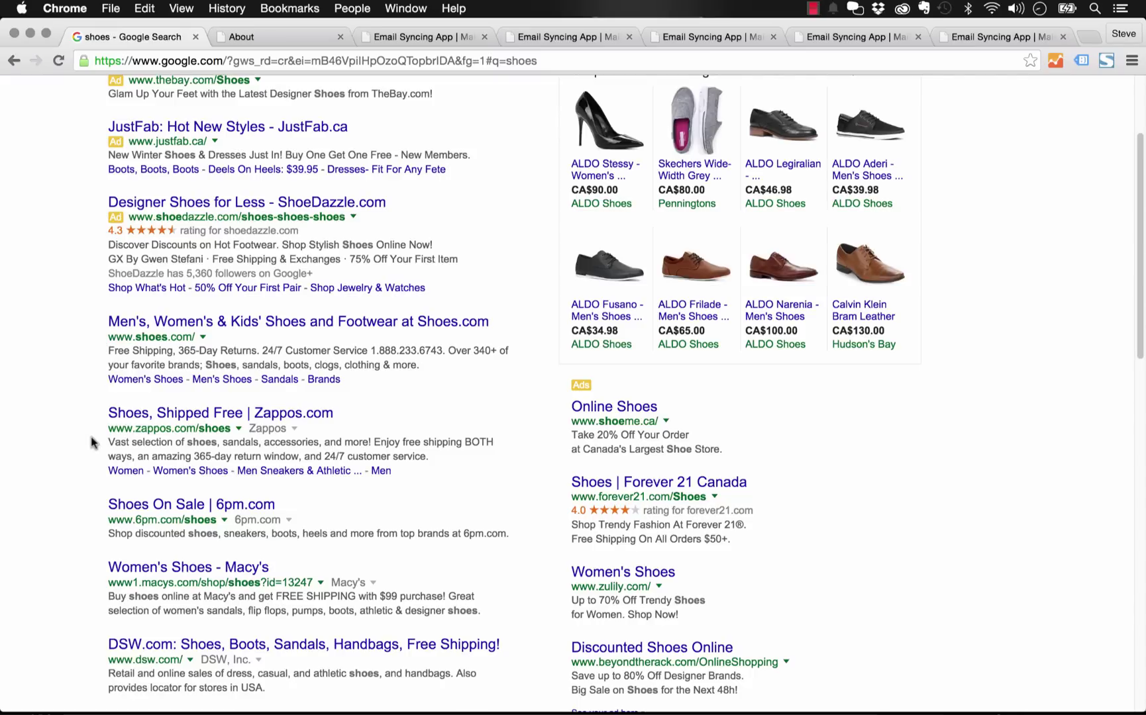
pyautogui.scroll(-3, 93, 442)
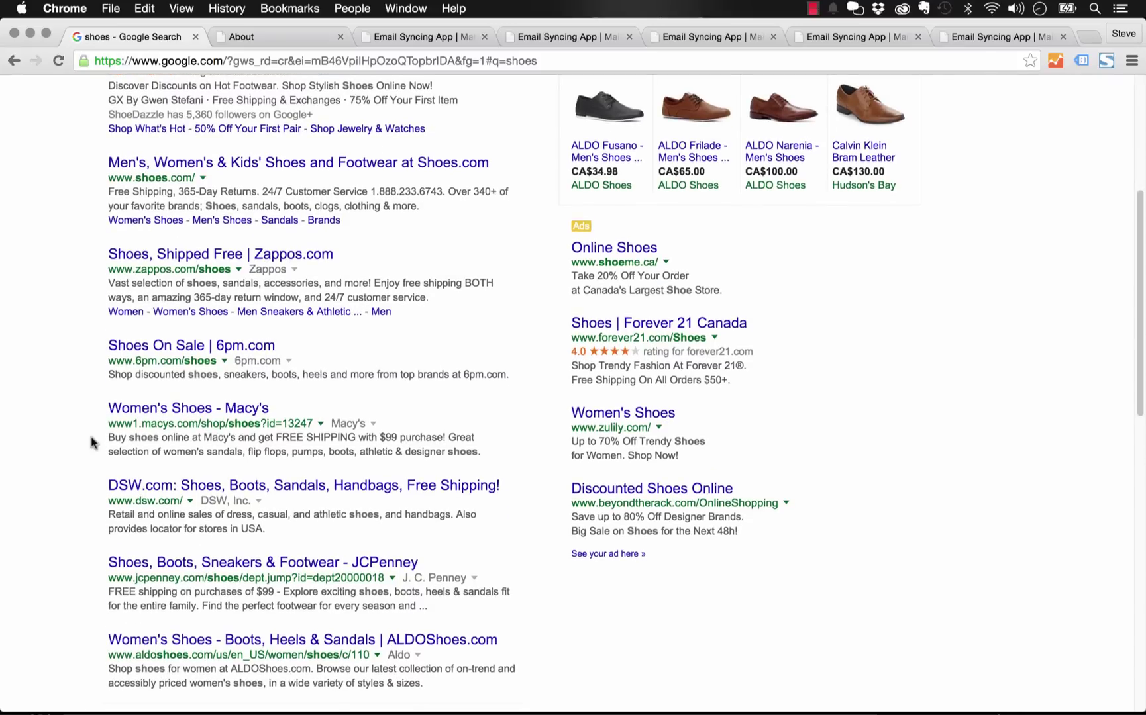
pyautogui.scroll(5, 93, 460)
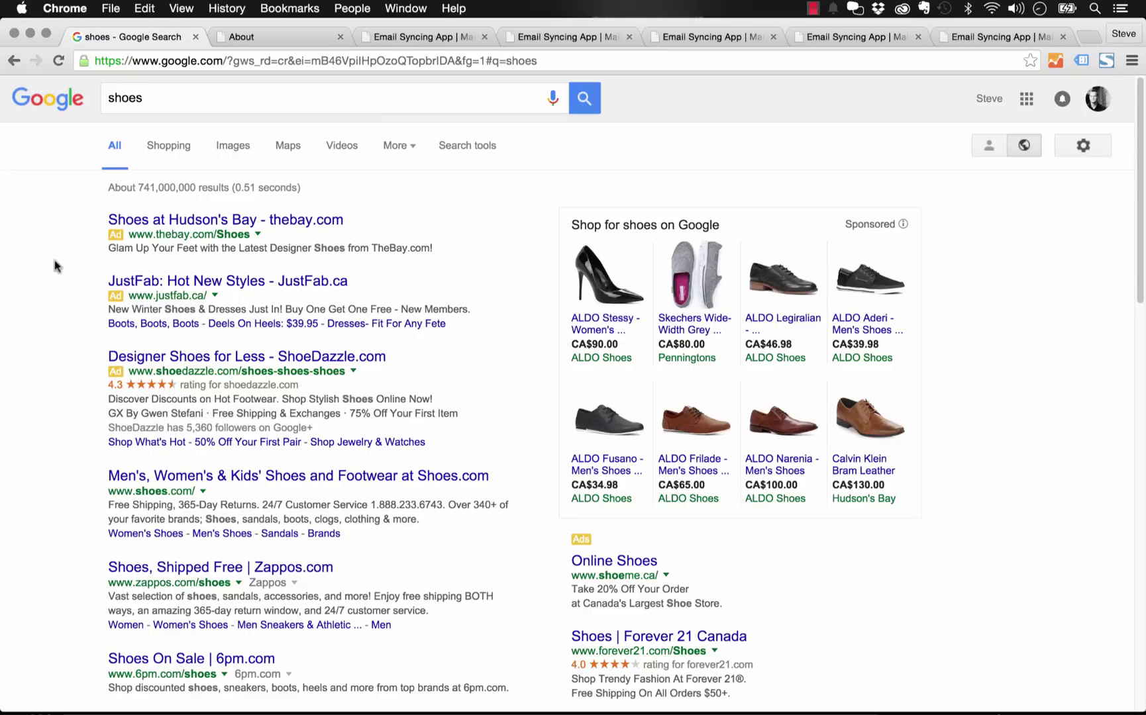
pyautogui.click(153, 104)
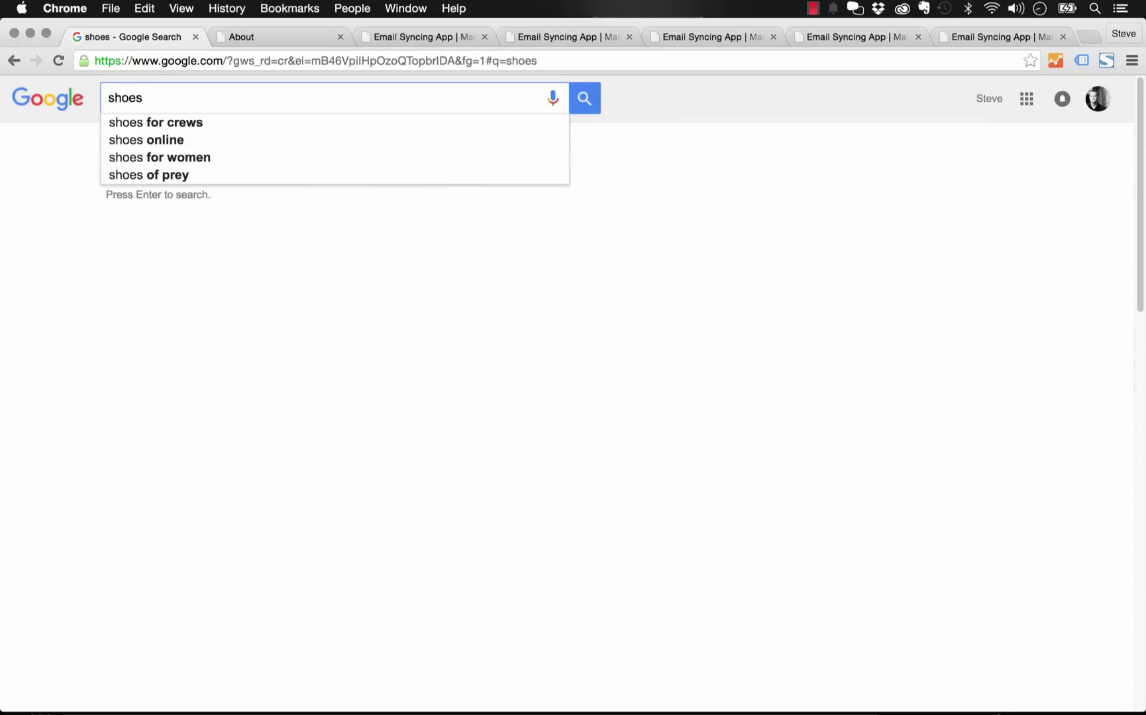
# Refine the query to 'shoes outdoor running beginners', cutting results to about 9,260,000
pyautogui.write('door fu')
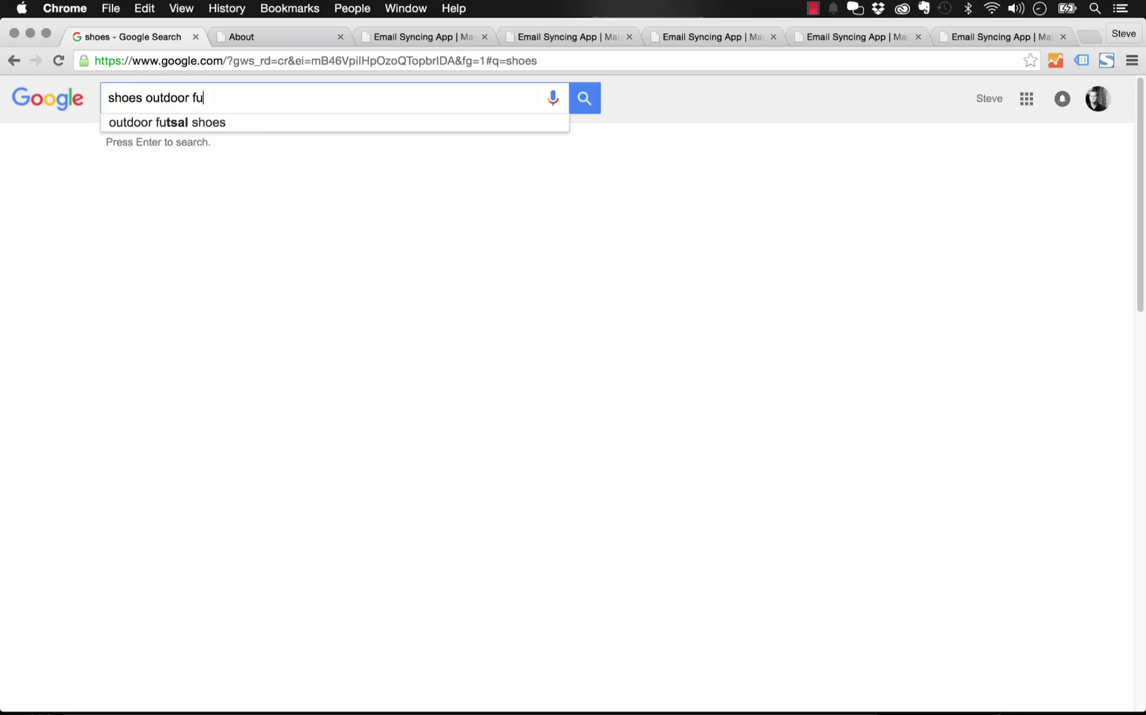
pyautogui.press('BackSpace')
pyautogui.press('BackSpace')
pyautogui.write('running bef')
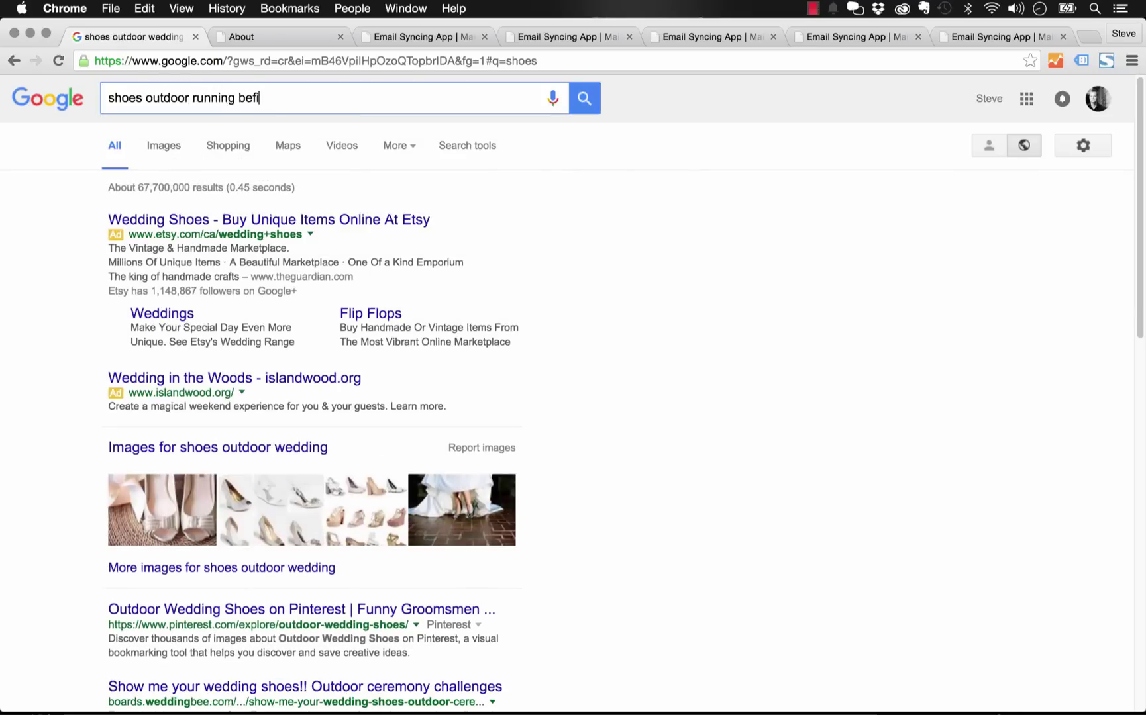
pyautogui.press('BackSpace')
pyautogui.write('ginners')
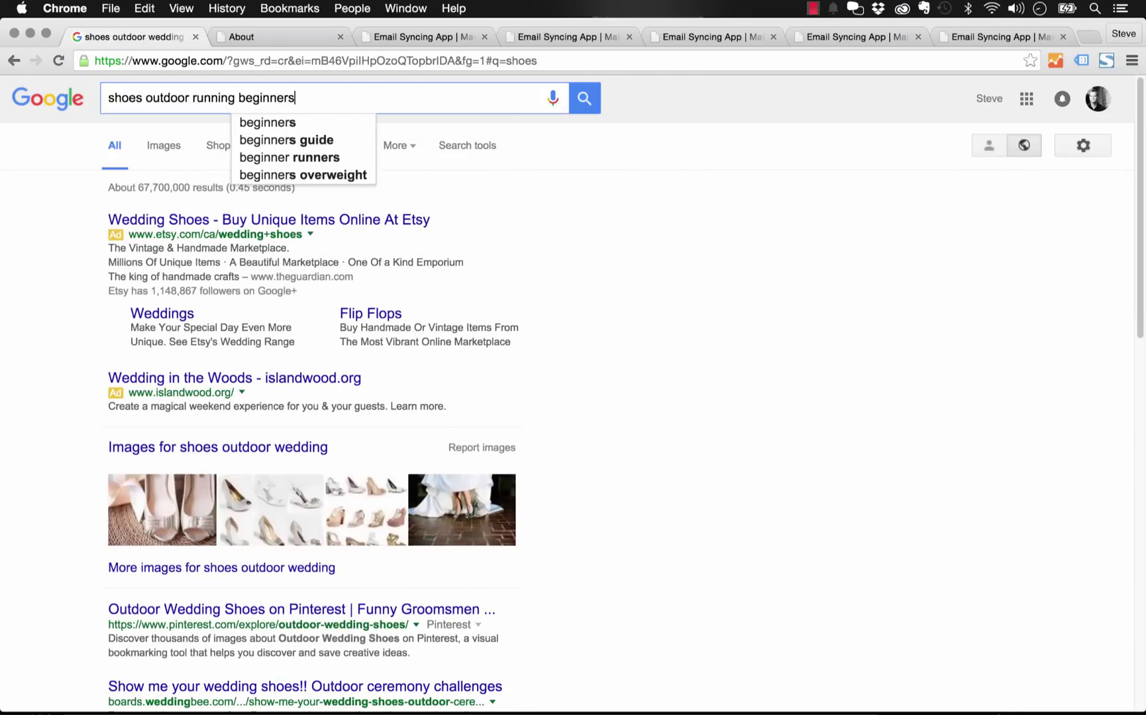
pyautogui.press('Return')
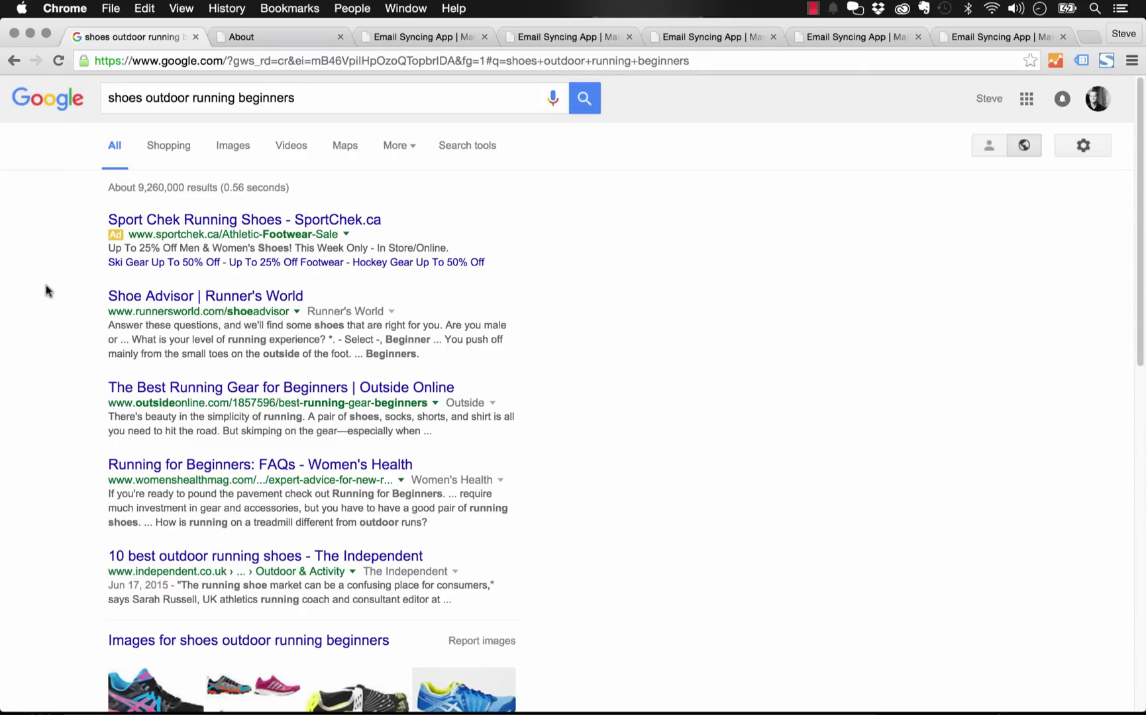
# Bring the SEO presentation back to page 12's big-fish, small-pond slide
pyautogui.click(529, 700)
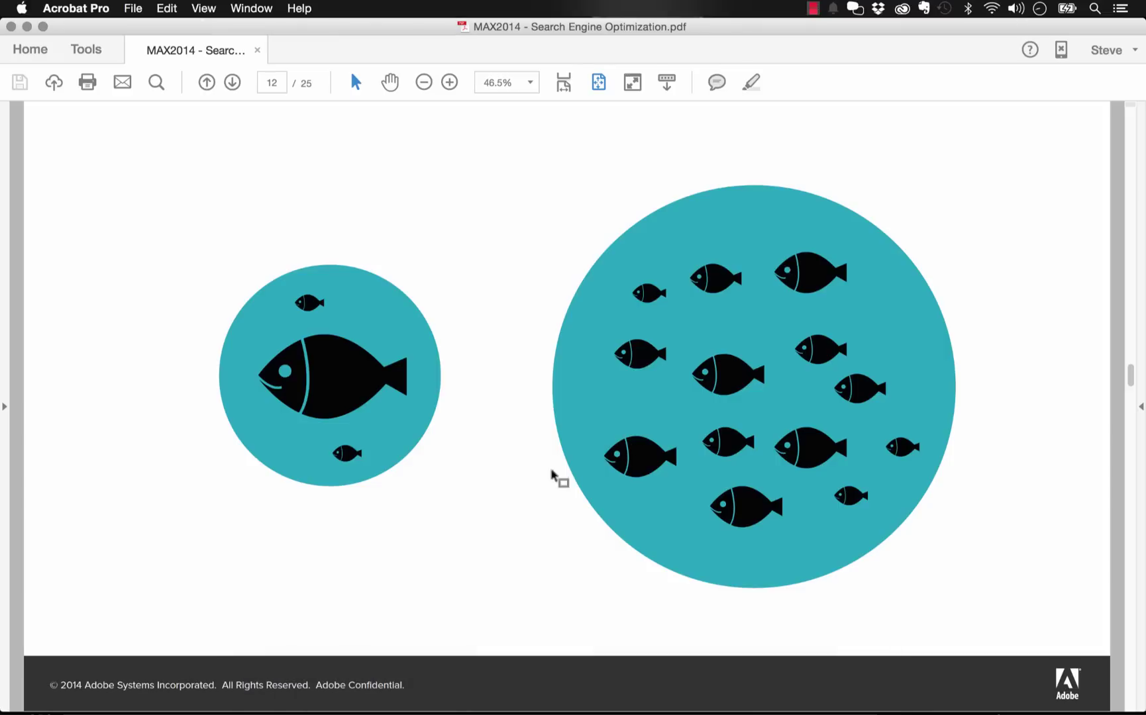
pyautogui.moveTo(499, 706)
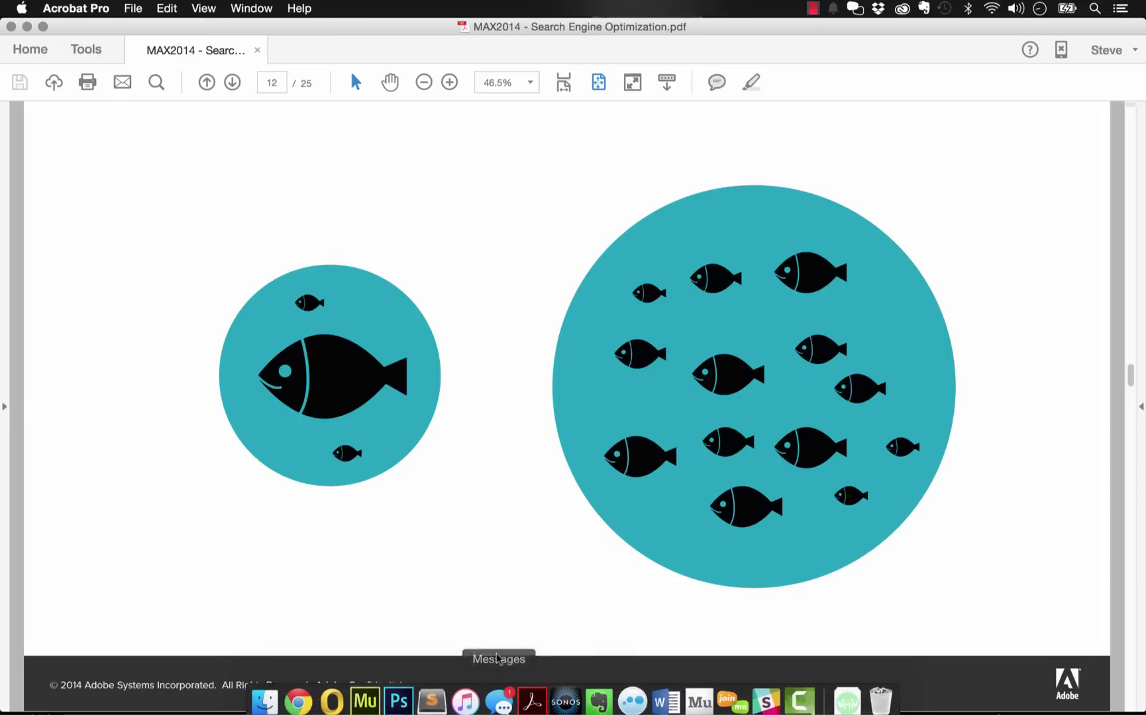